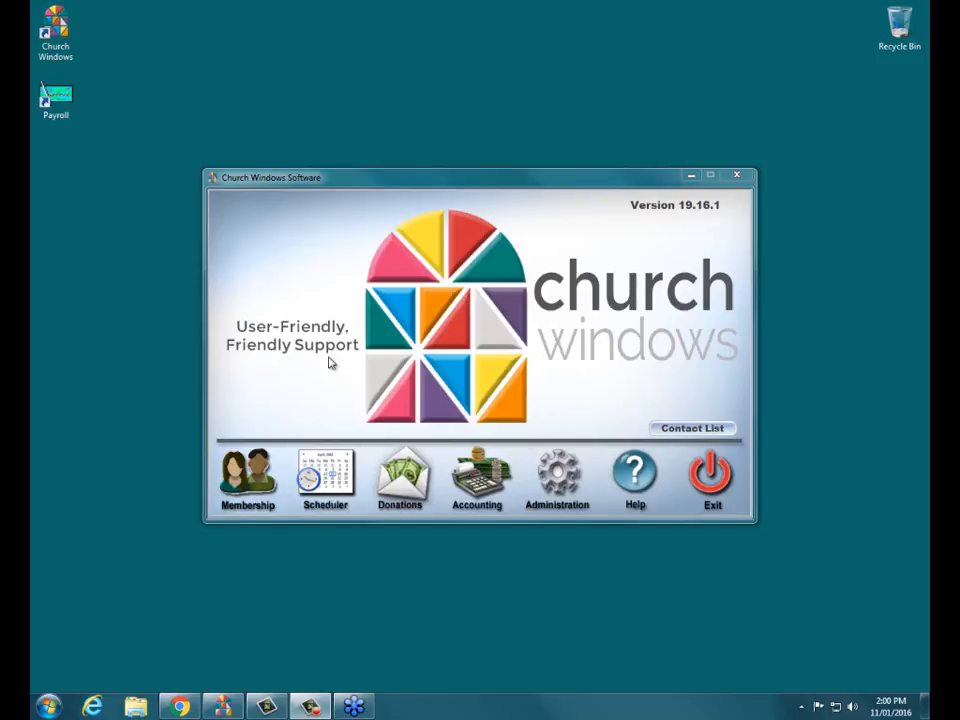
Start a Membership Reports > Email and advance to the list of all members and visitors.
click(246, 478)
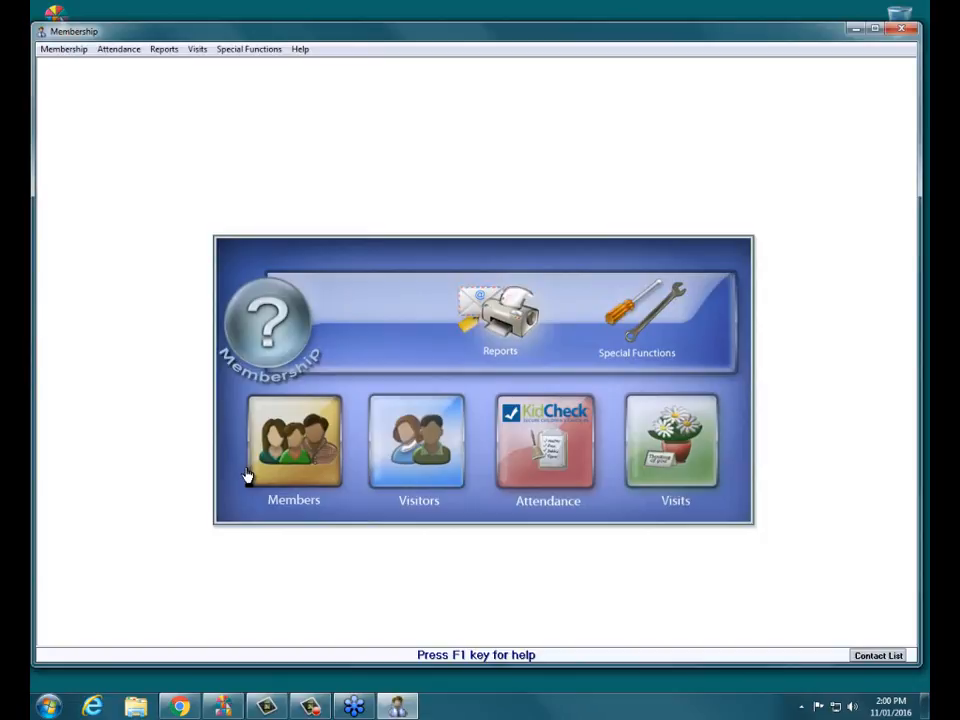
click(483, 315)
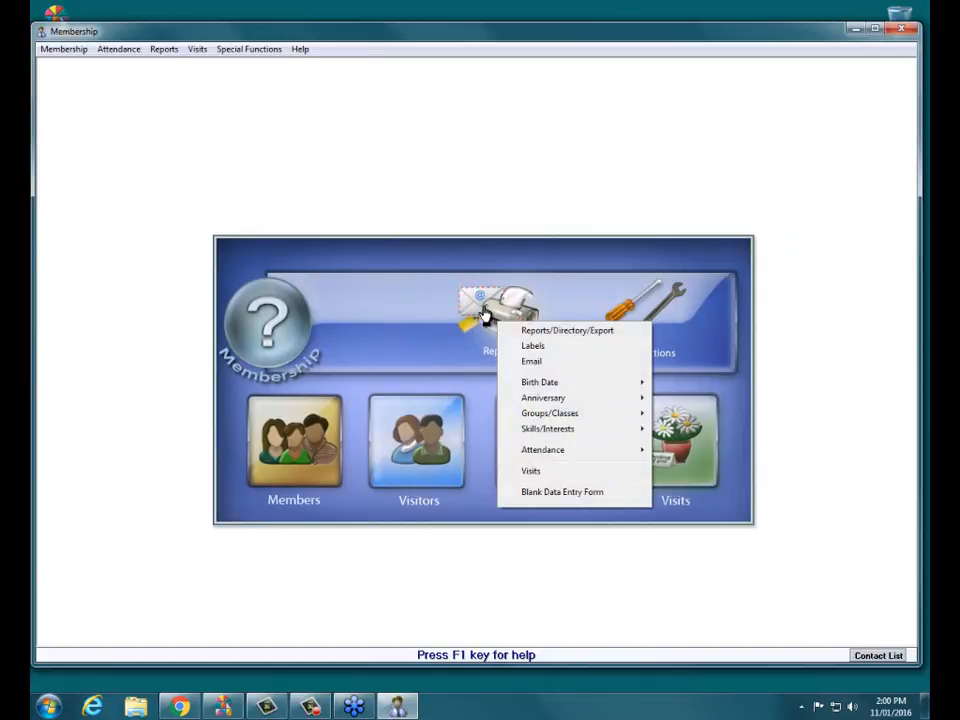
click(555, 366)
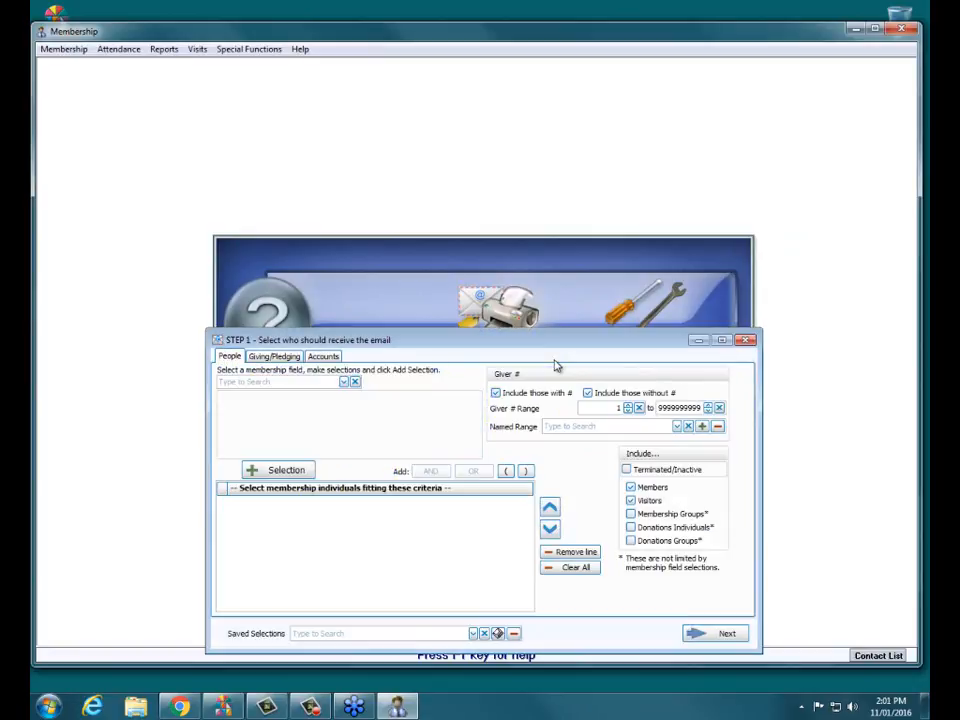
drag(563, 342, 550, 155)
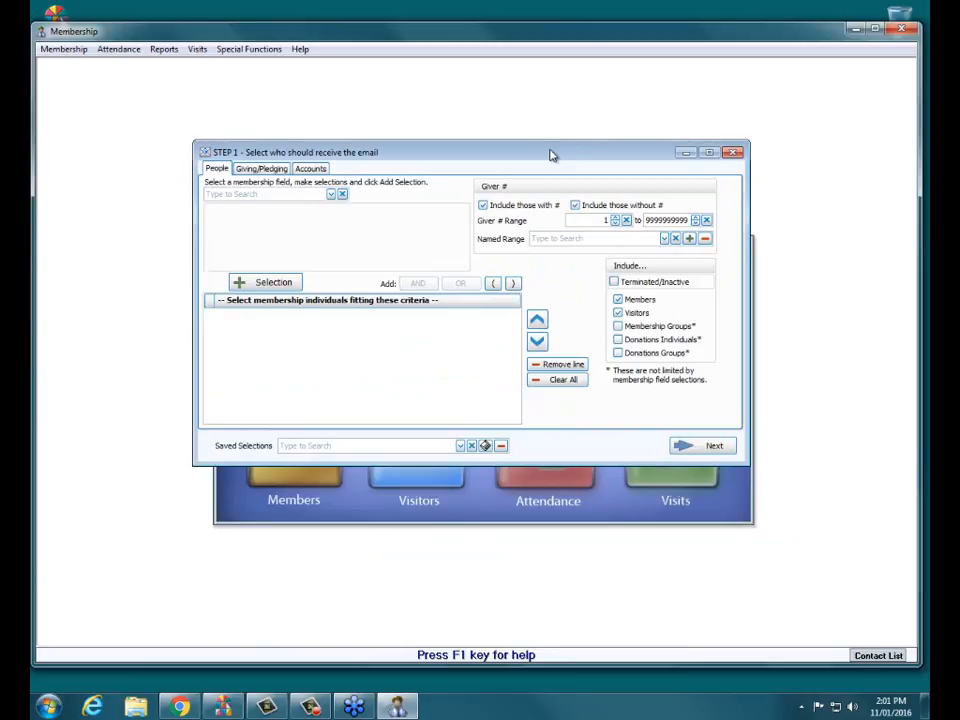
click(705, 445)
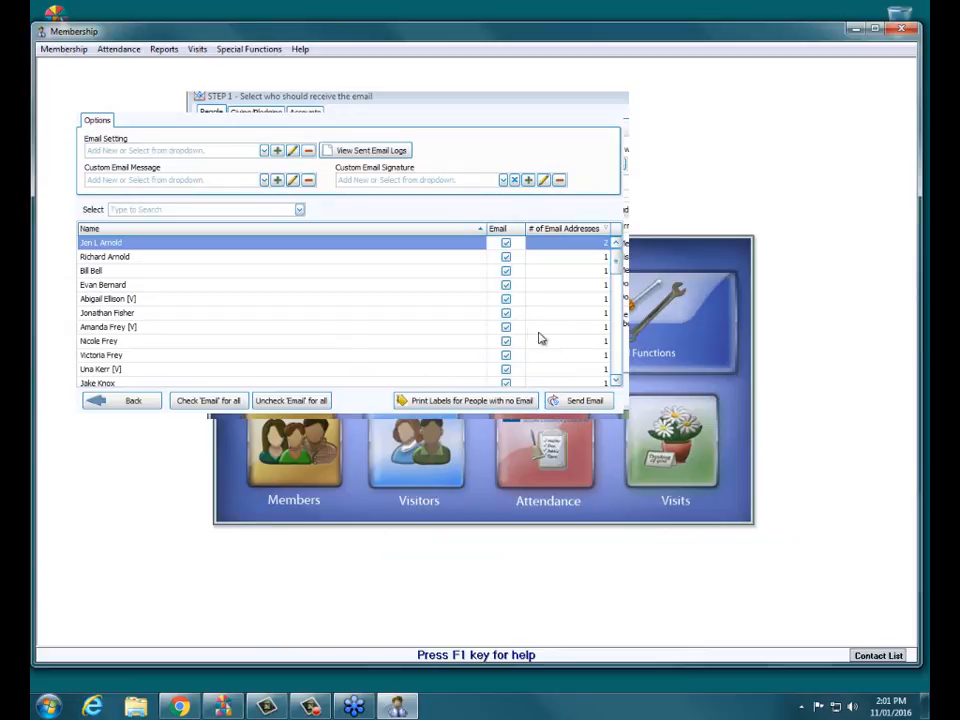
Confirm the Email Setting list is empty and open a new Setup SMTP Email form.
drag(392, 103, 538, 178)
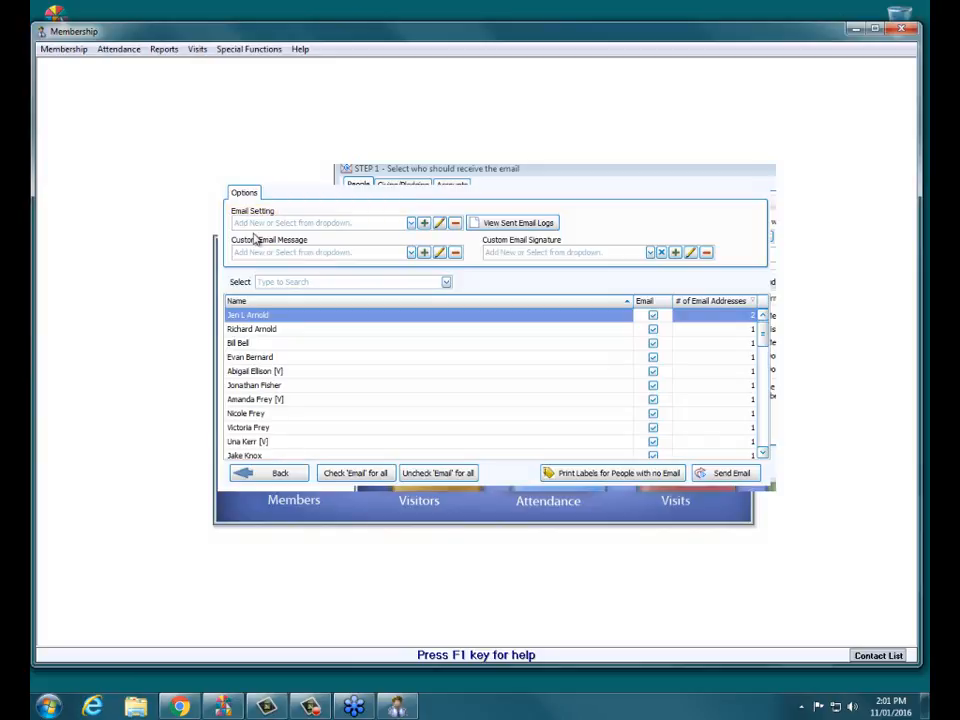
click(410, 224)
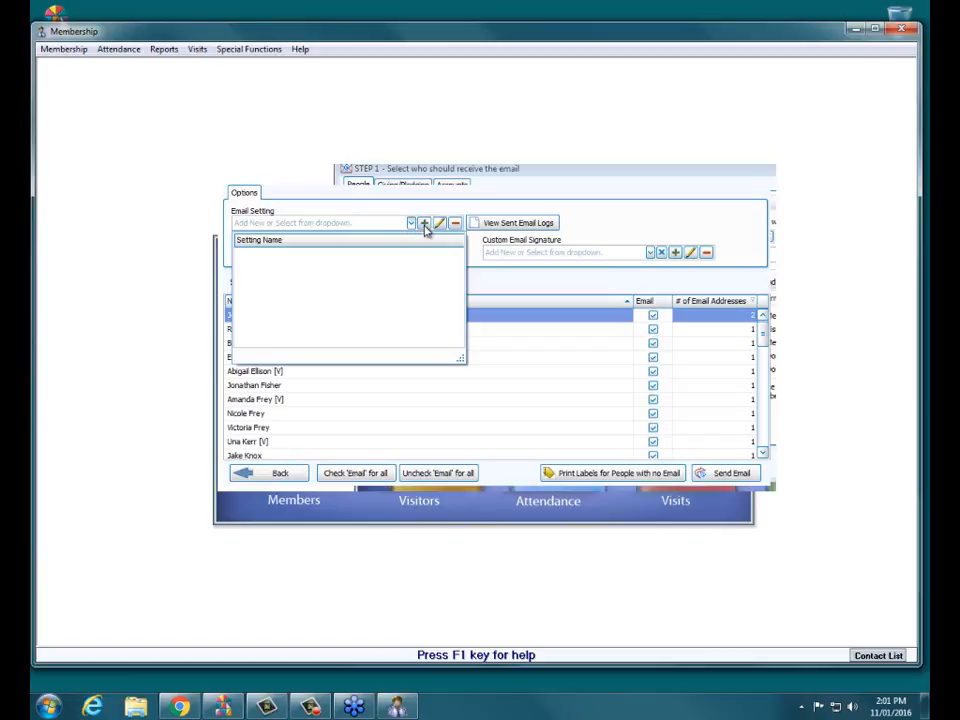
click(424, 224)
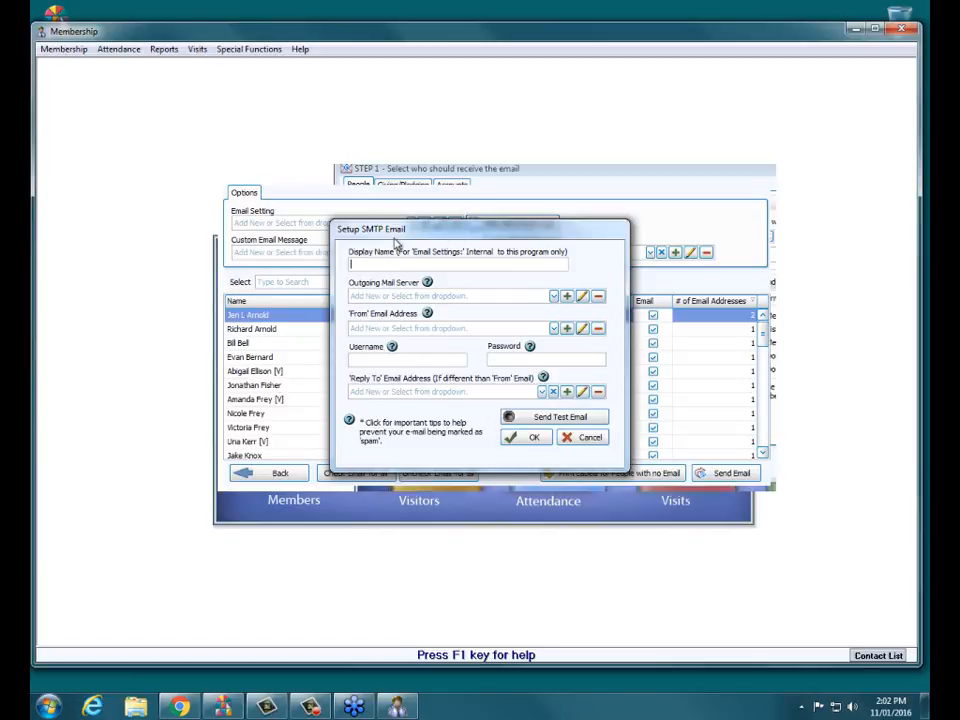
Reopen a fresh Setup SMTP Email form and enter 'Webinar' as the display name.
click(578, 438)
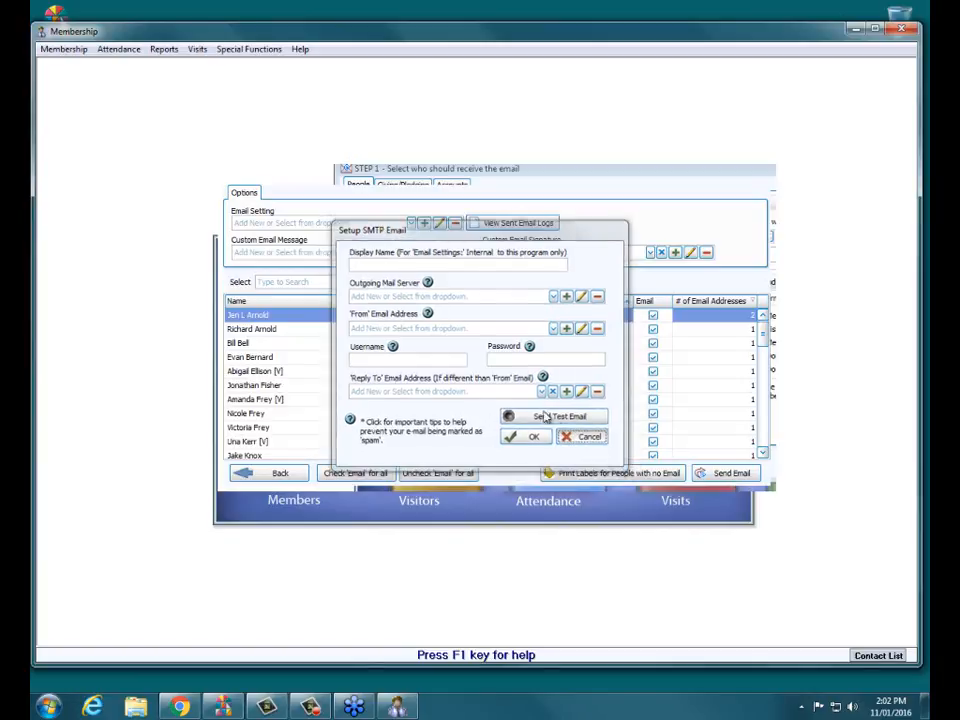
click(411, 222)
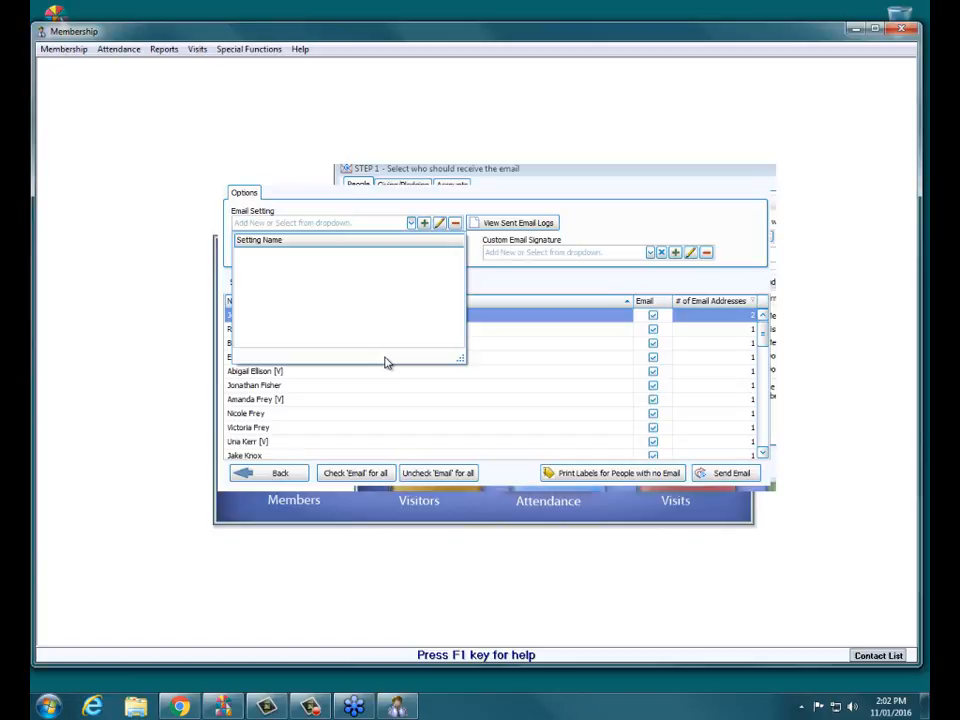
click(424, 223)
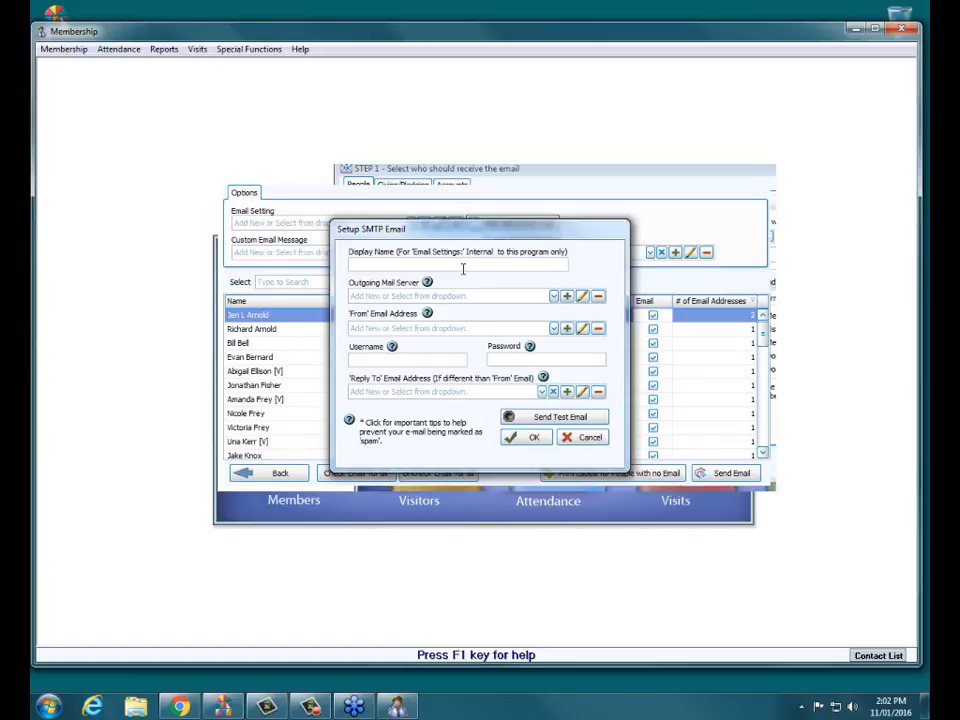
text(Webinar)
Add a new outgoing mail server with host smtp.gmail.com.
click(572, 300)
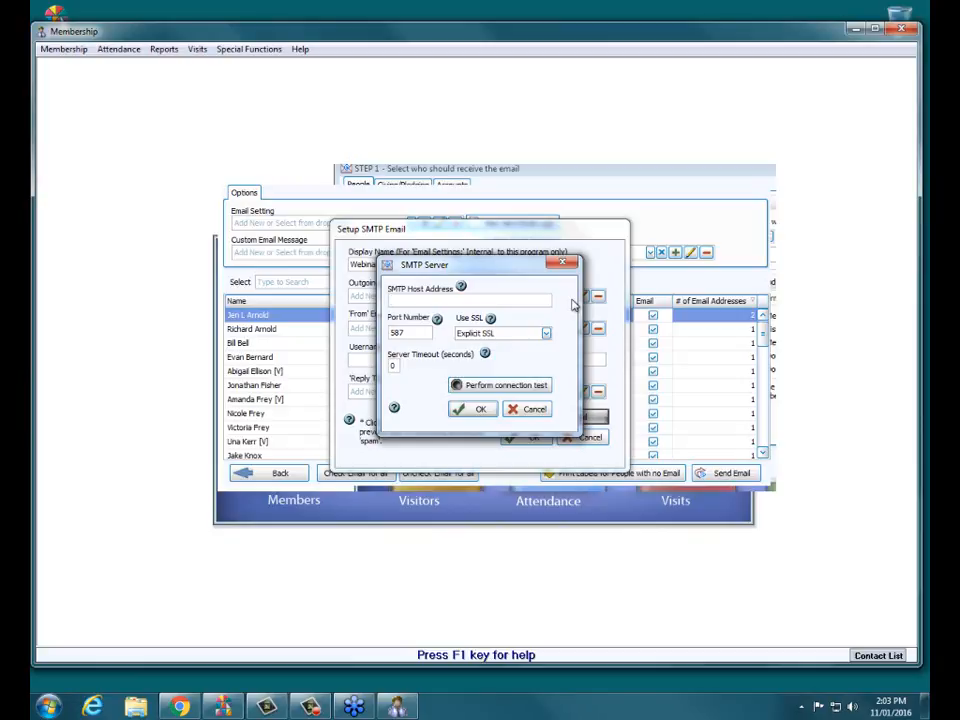
text(smtp.gmail.com)
drag(455, 302, 377, 304)
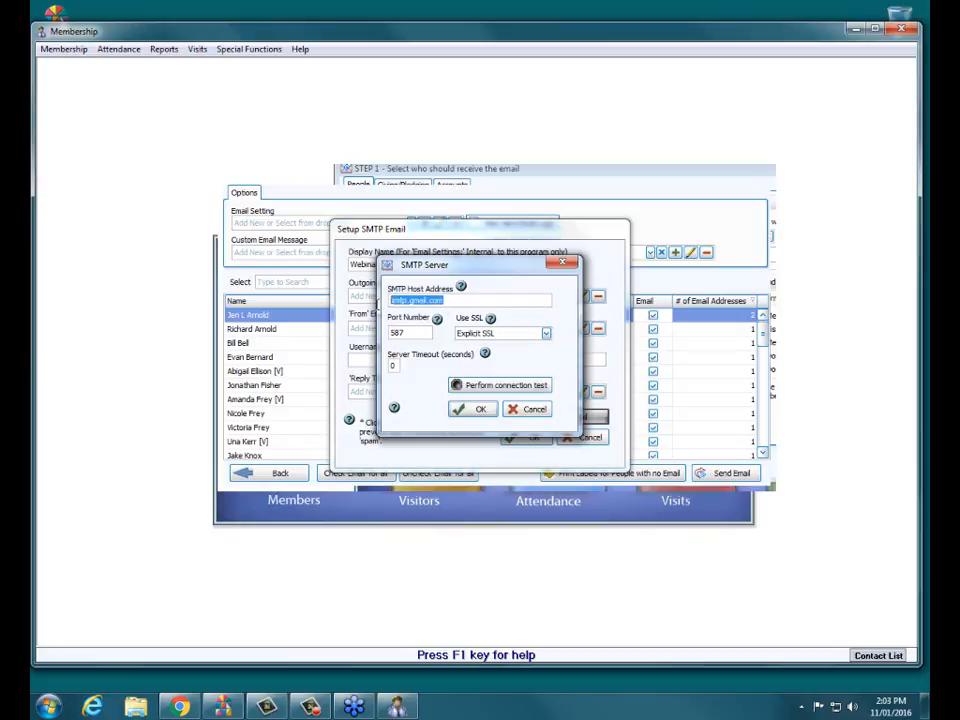
click(419, 333)
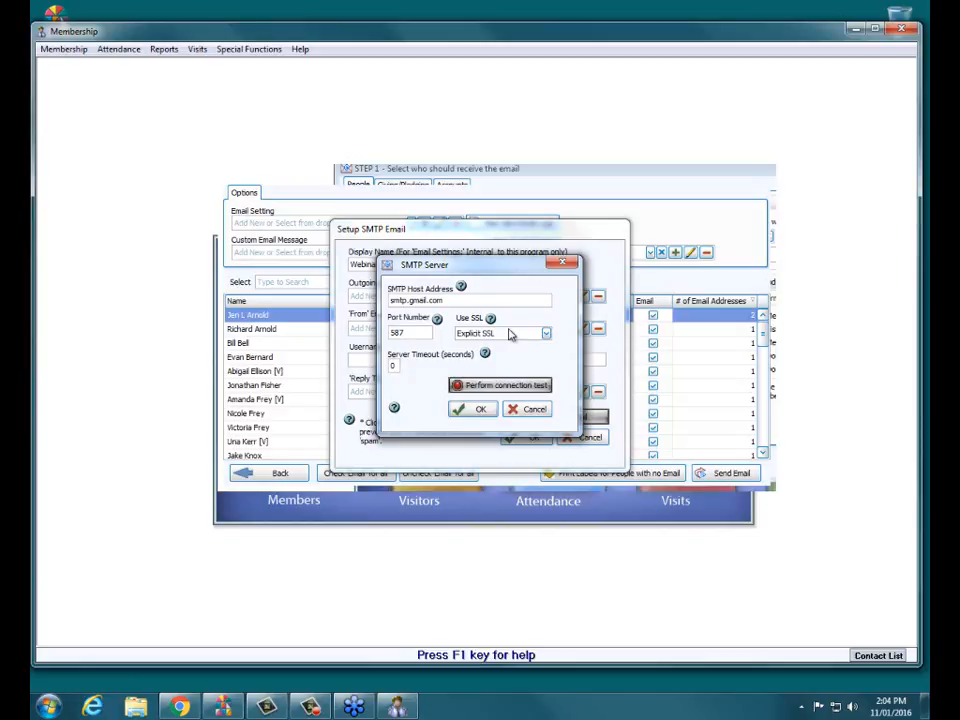
click(461, 288)
Test the connection, discard the duplicate smtp.gmail.com entry, and list the saved servers.
click(518, 388)
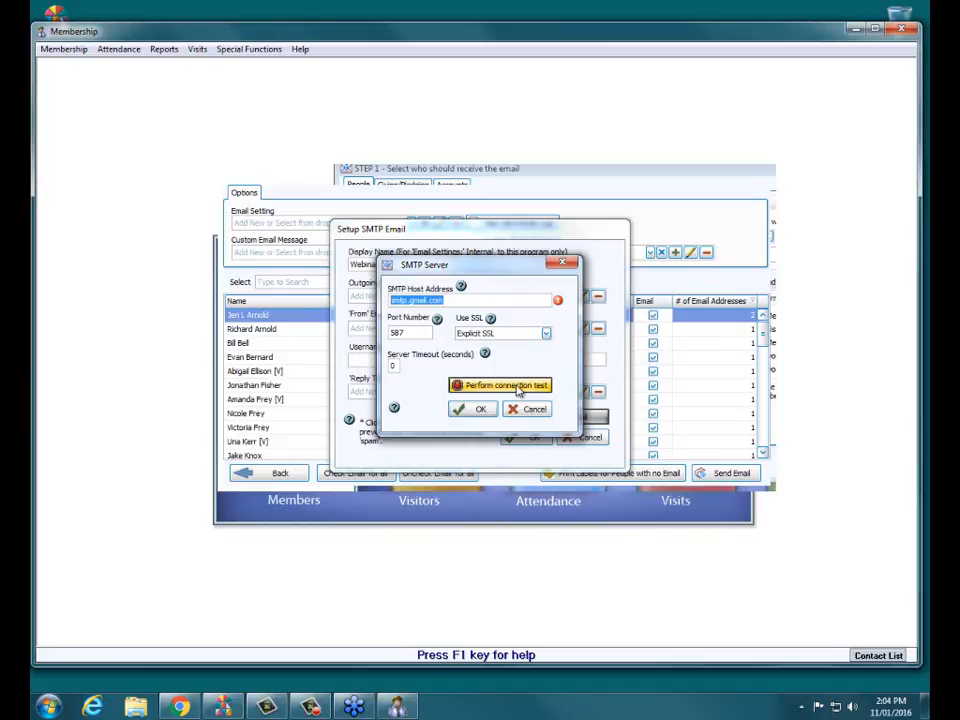
mouse_move(558, 302)
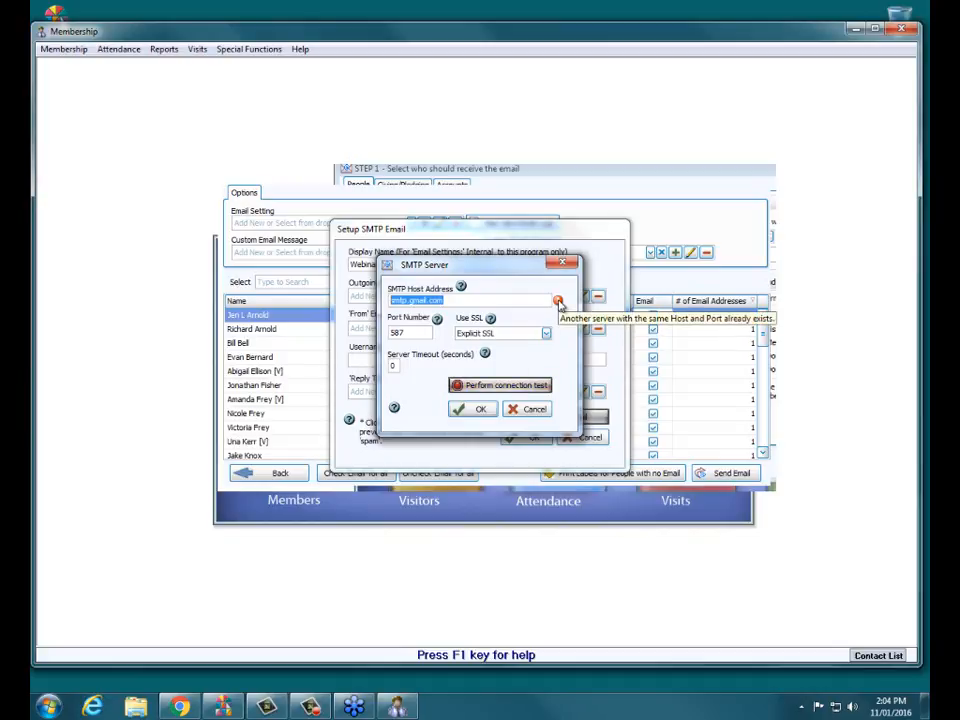
click(529, 410)
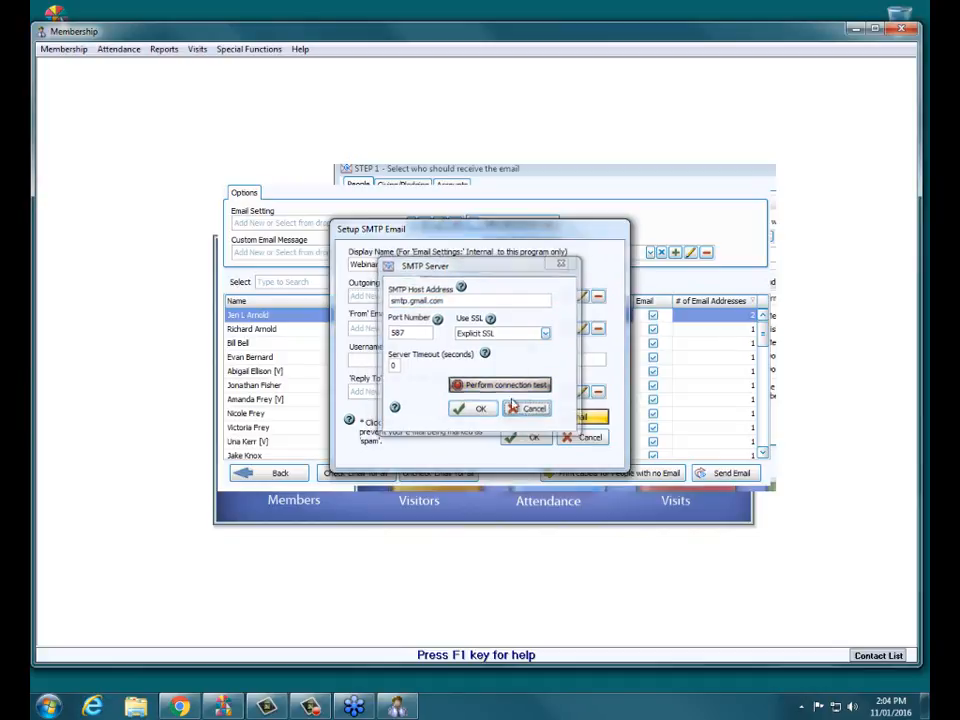
click(553, 296)
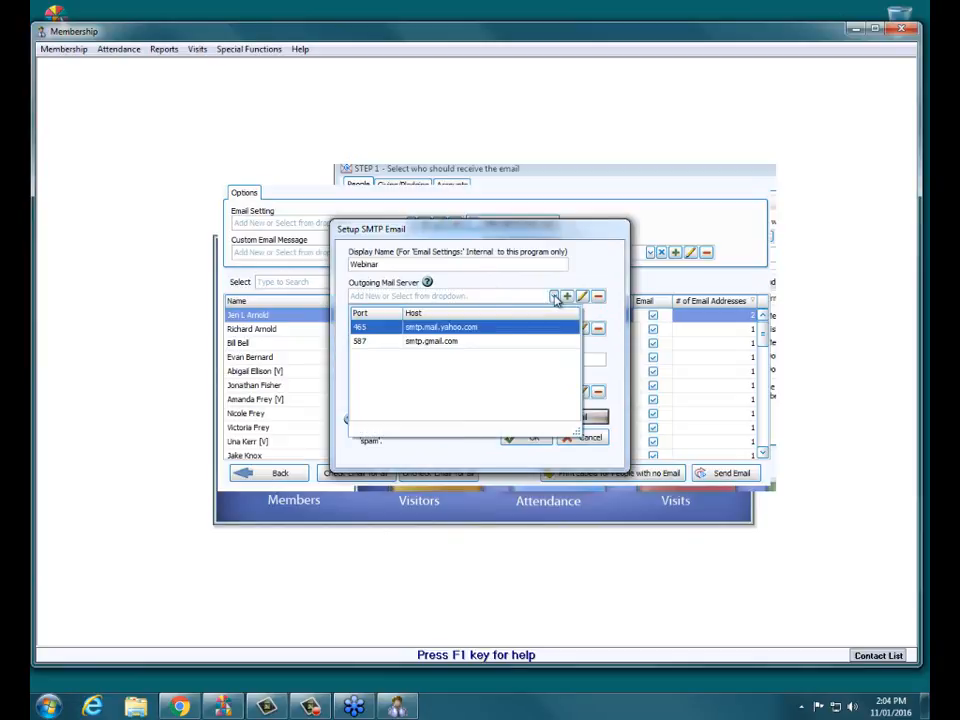
Select smtp.gmail.com as outgoing server, pass its connection test, and accept the server settings.
click(434, 342)
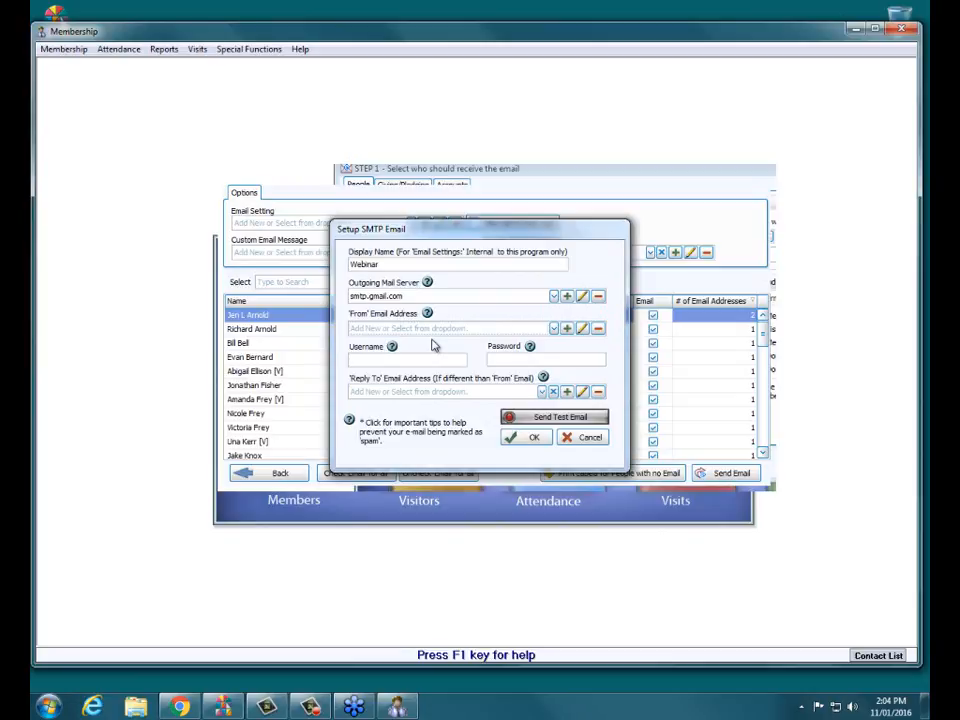
click(581, 298)
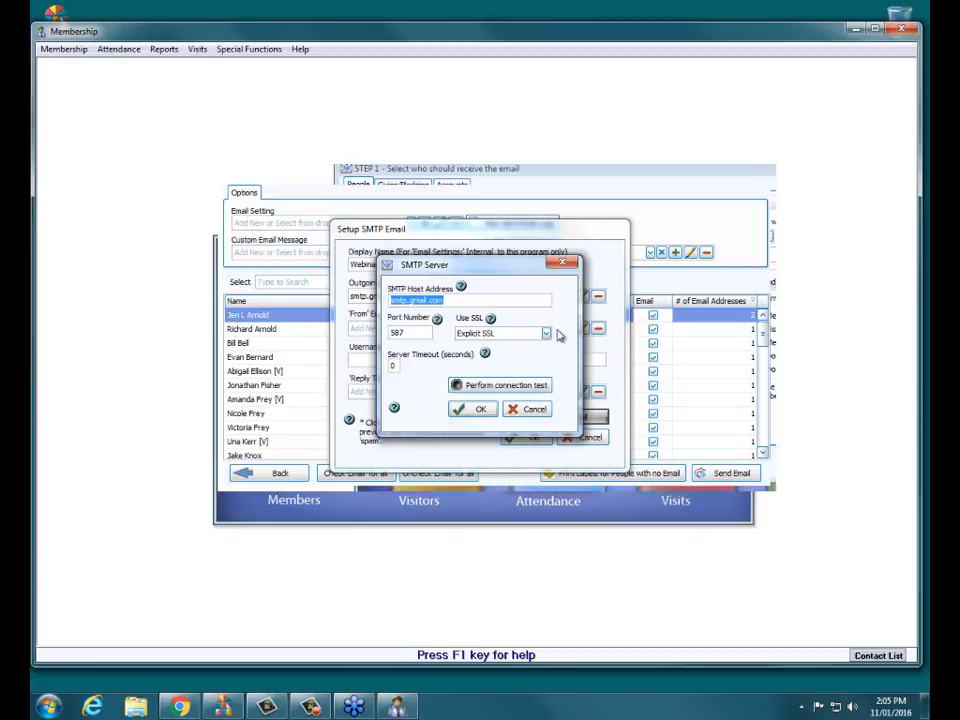
click(481, 390)
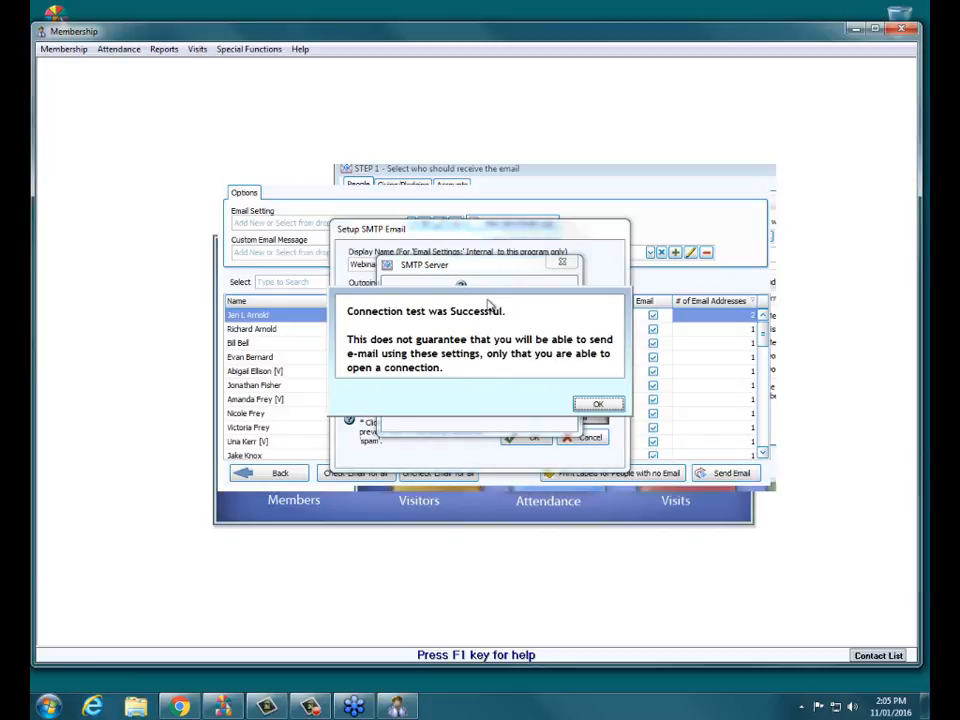
click(604, 404)
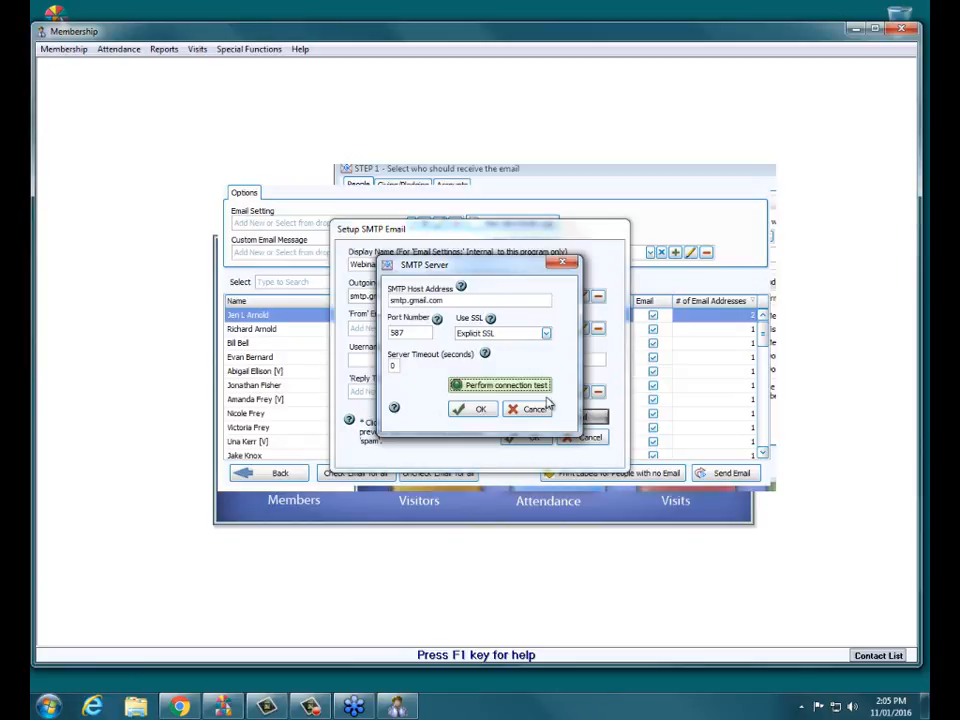
click(412, 331)
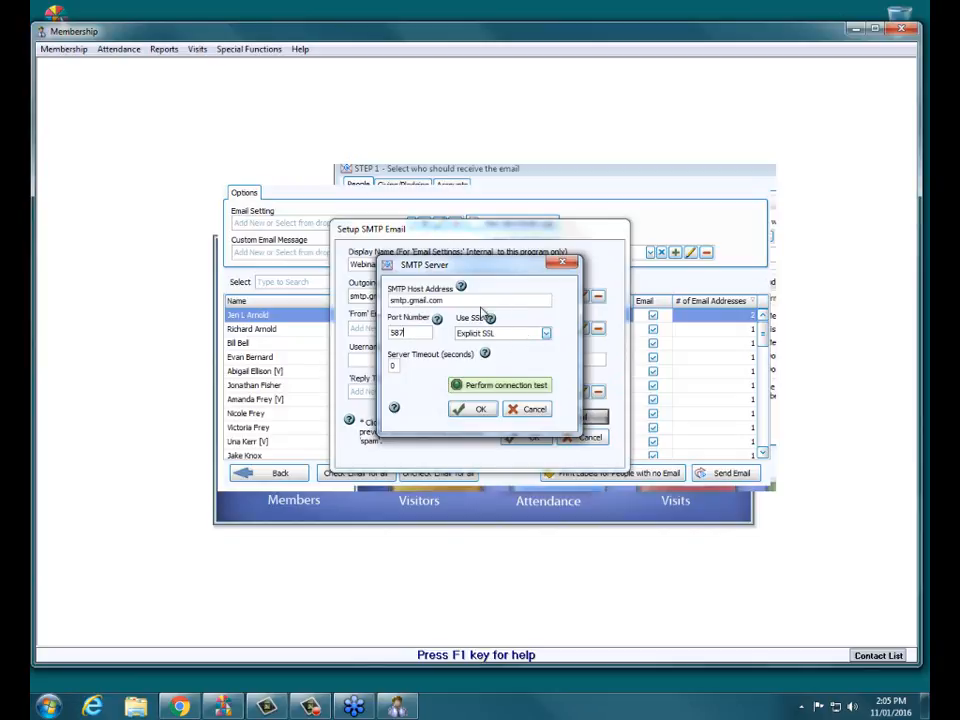
drag(443, 300, 429, 300)
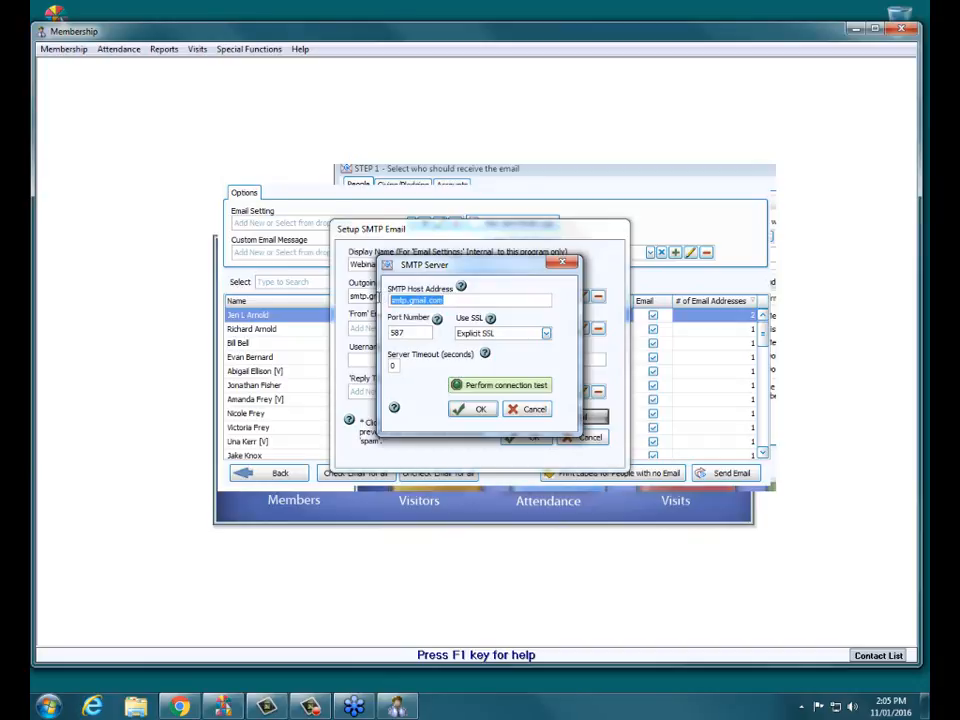
click(489, 298)
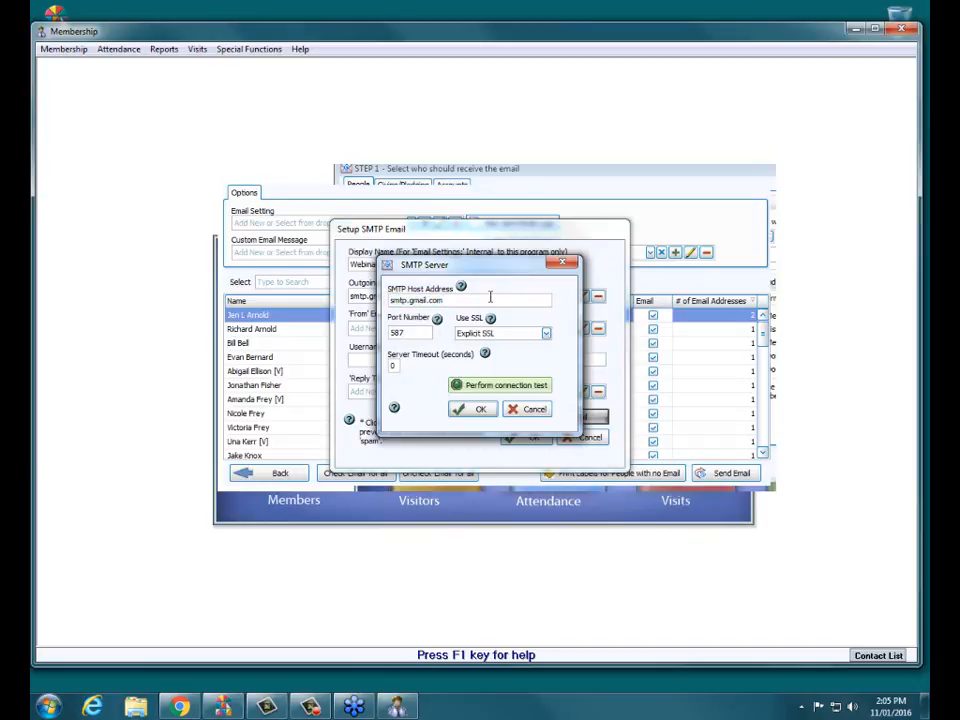
click(478, 411)
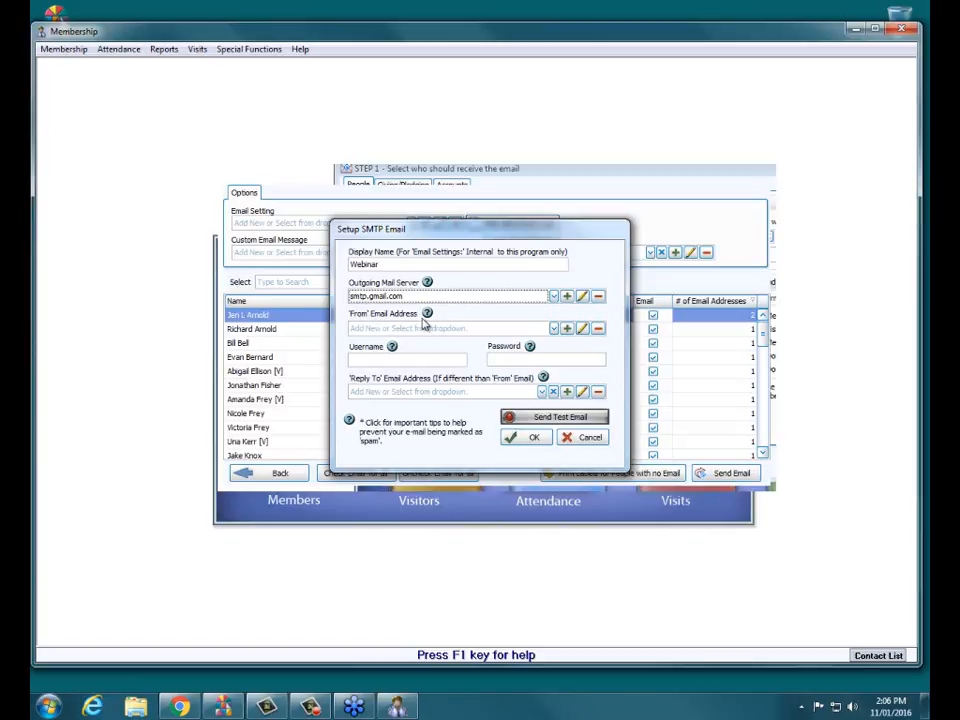
Try adding the church's Gmail address as a new sender, then cancel after the 'already exists' error.
click(567, 329)
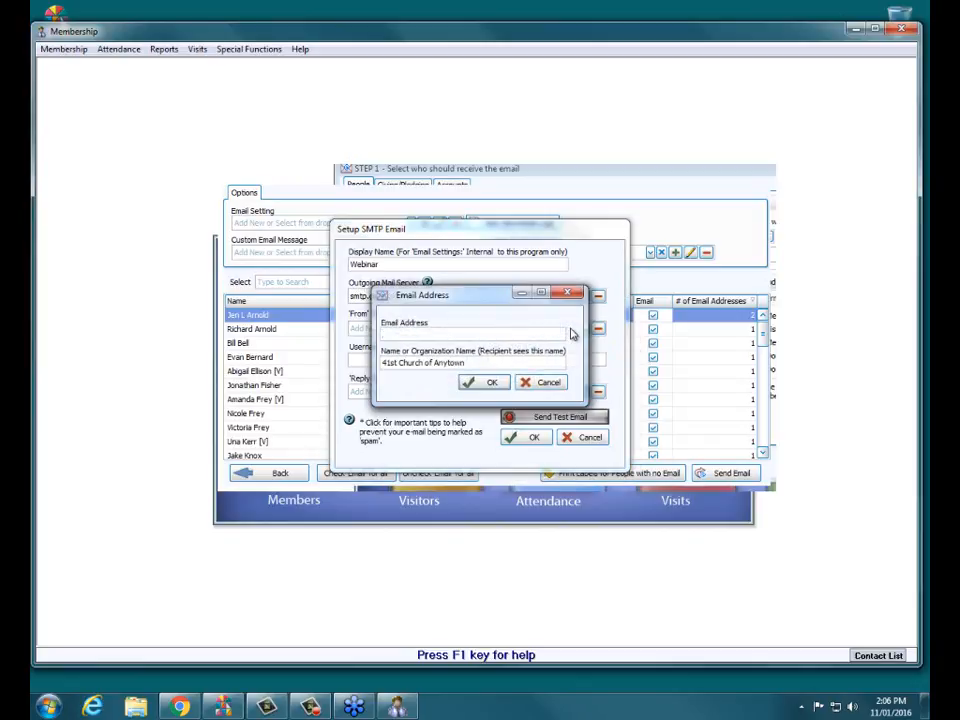
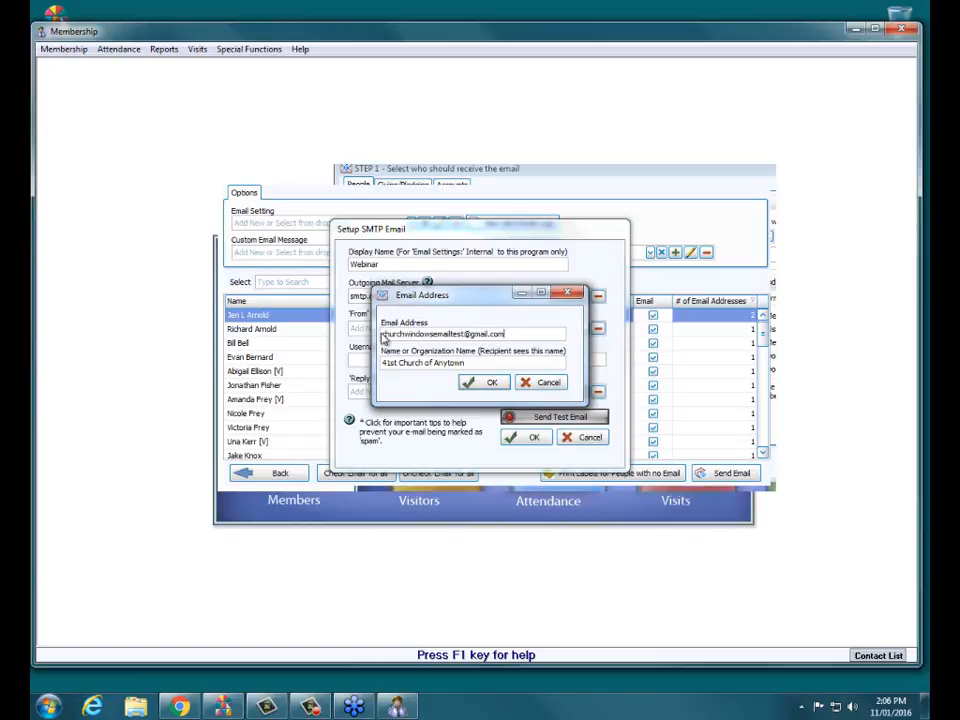
drag(466, 363, 380, 362)
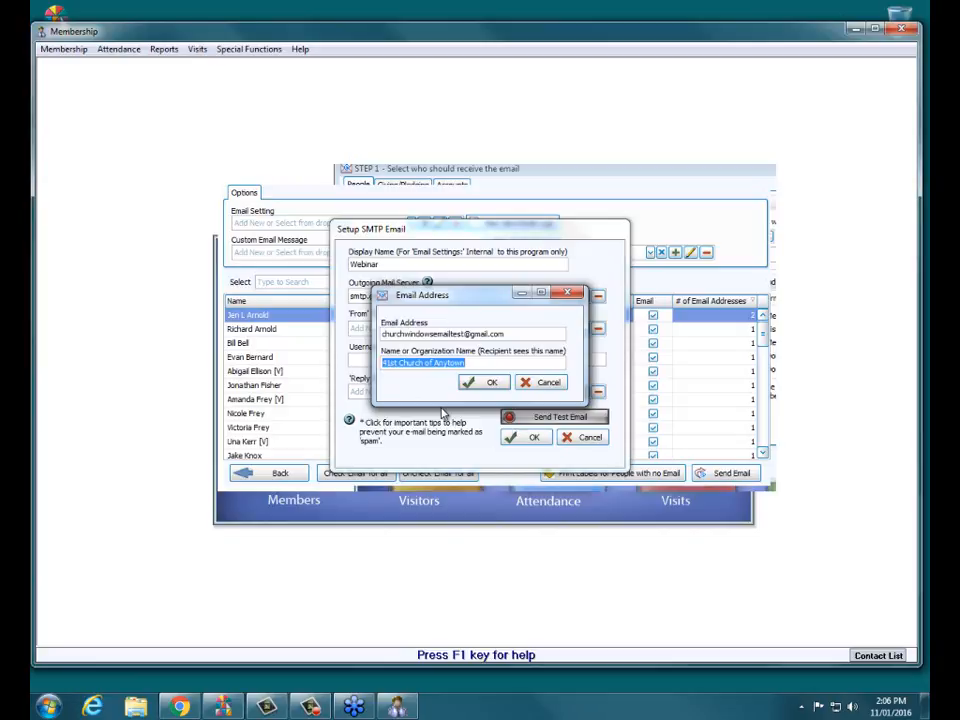
drag(487, 362, 374, 361)
drag(471, 362, 377, 362)
click(489, 363)
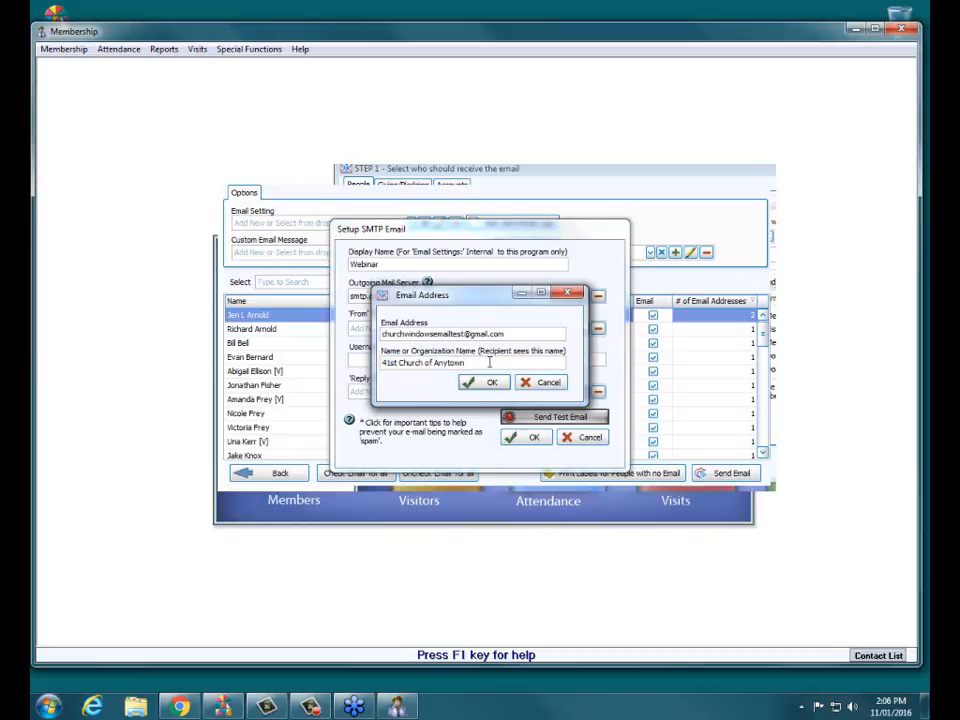
click(490, 384)
mouse_move(573, 366)
click(545, 382)
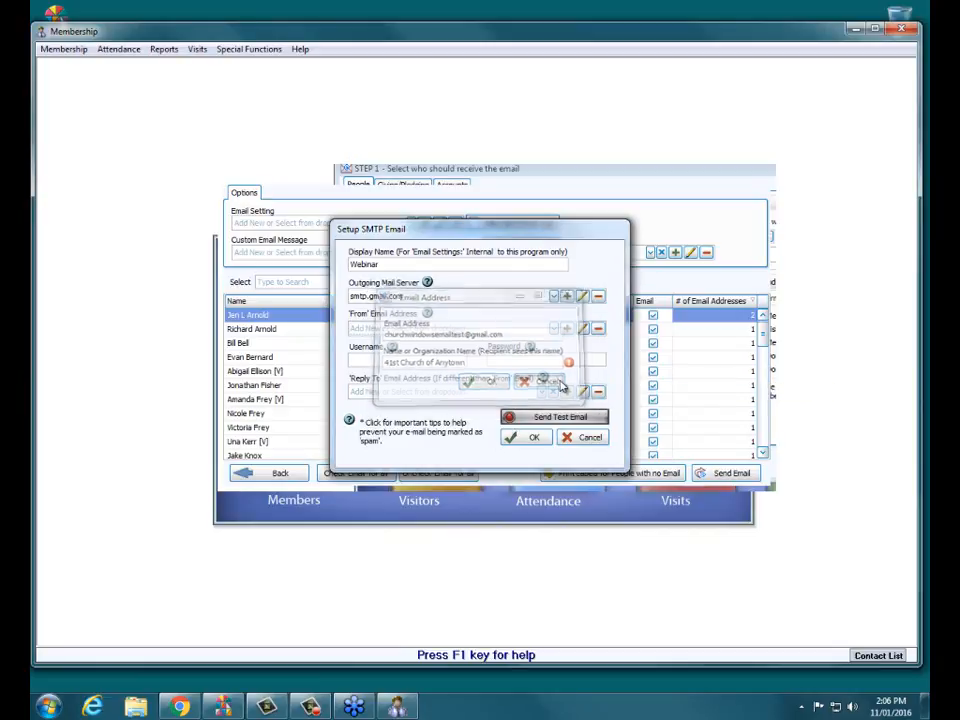
Choose the church's saved address as the 'From' sender and enter the account password.
click(554, 328)
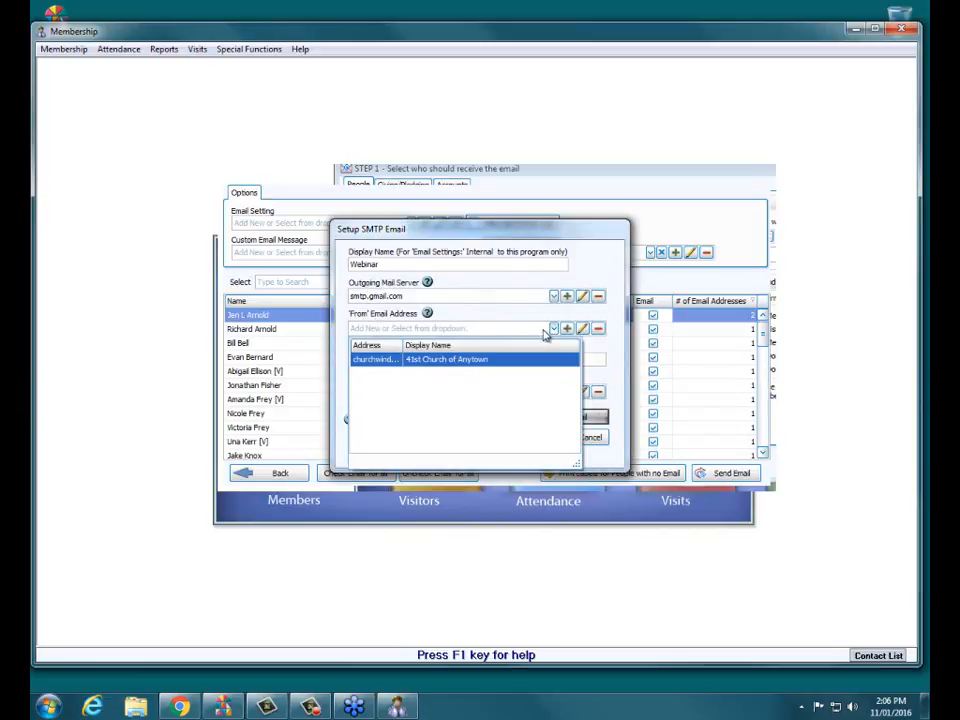
click(454, 361)
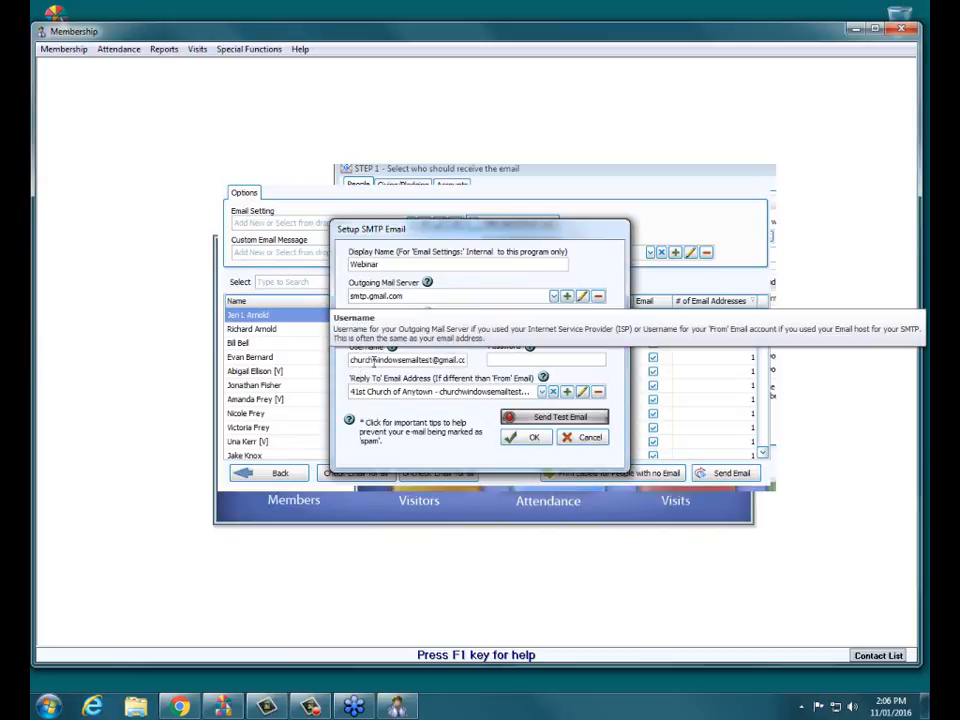
click(538, 361)
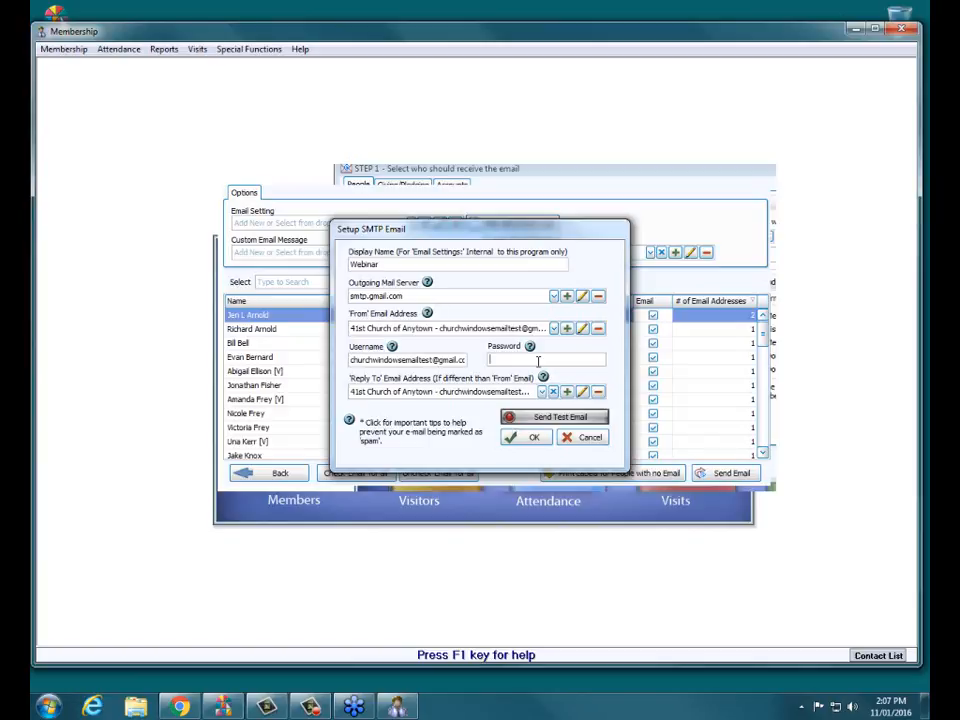
click(538, 361)
text(*********)
Send a Webinar test email to the pre-filled church Gmail address.
click(568, 421)
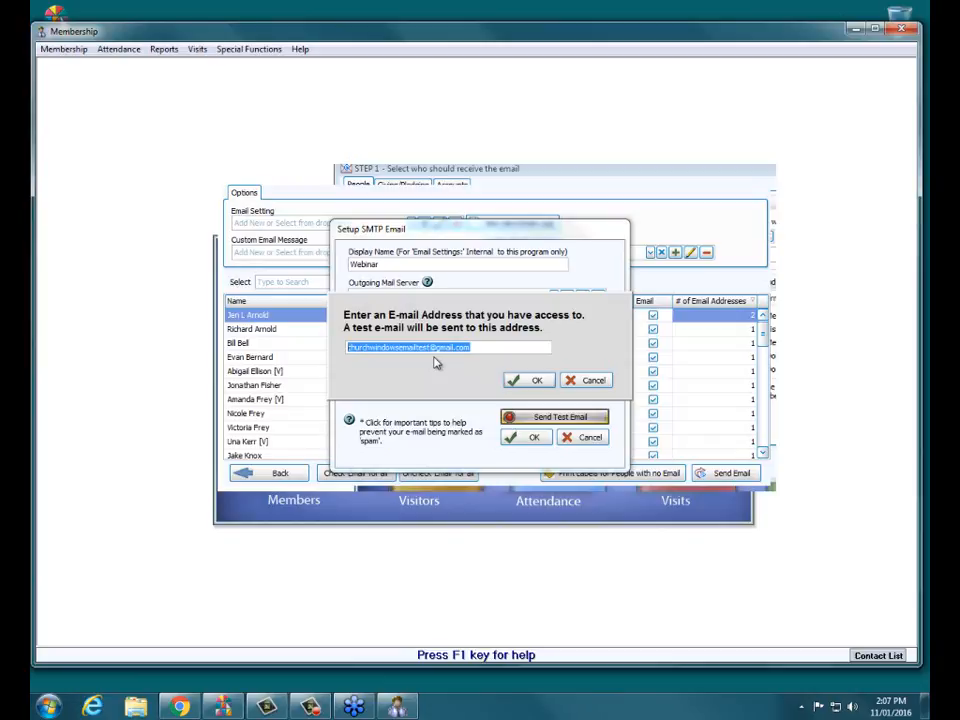
click(522, 385)
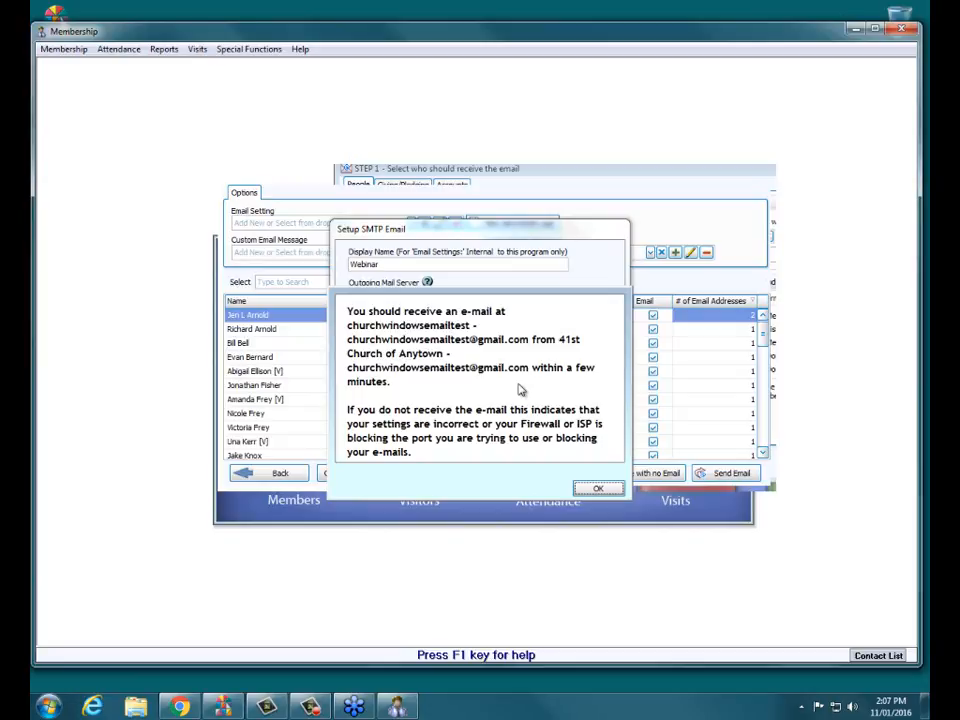
Verify the TEST e-mail from 41st Church of Anytown arrived in Gmail and dismiss the confirmation.
click(168, 708)
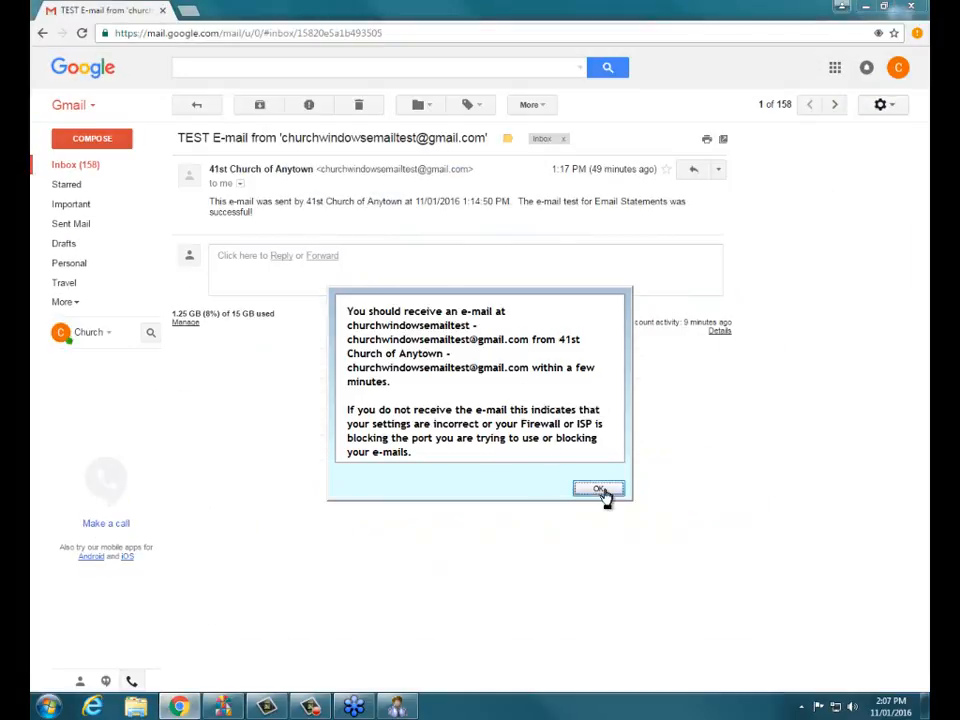
click(603, 490)
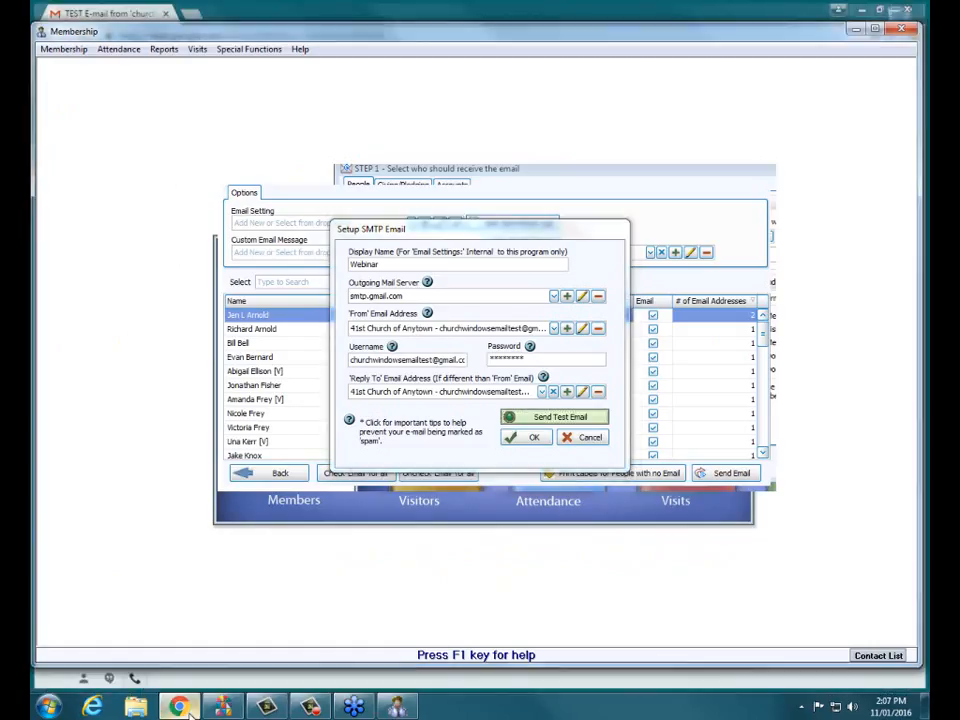
click(190, 710)
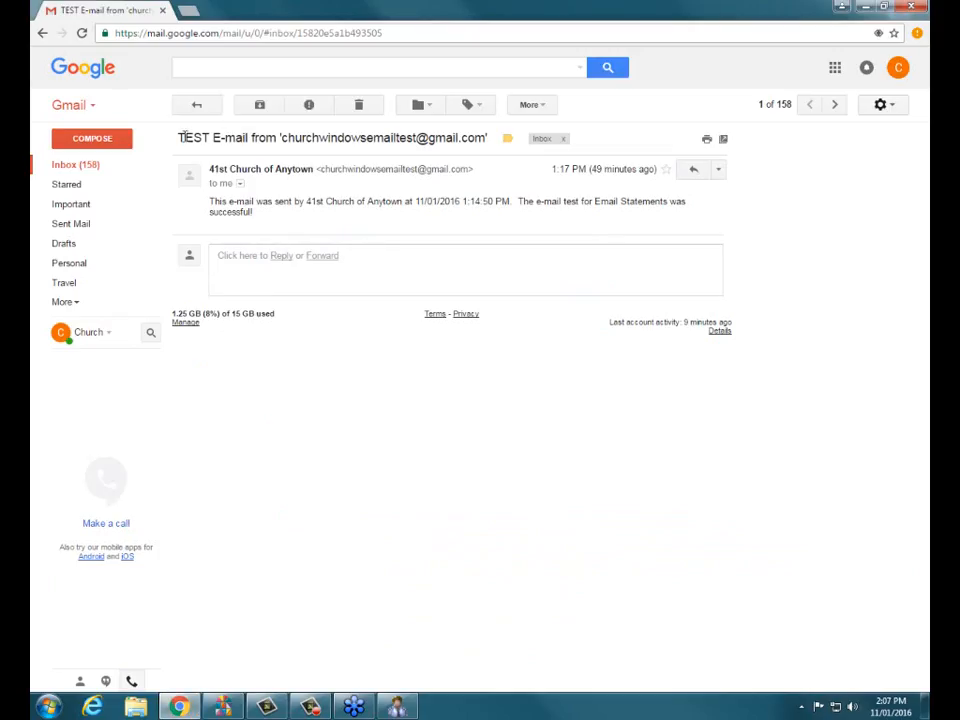
drag(183, 137, 489, 142)
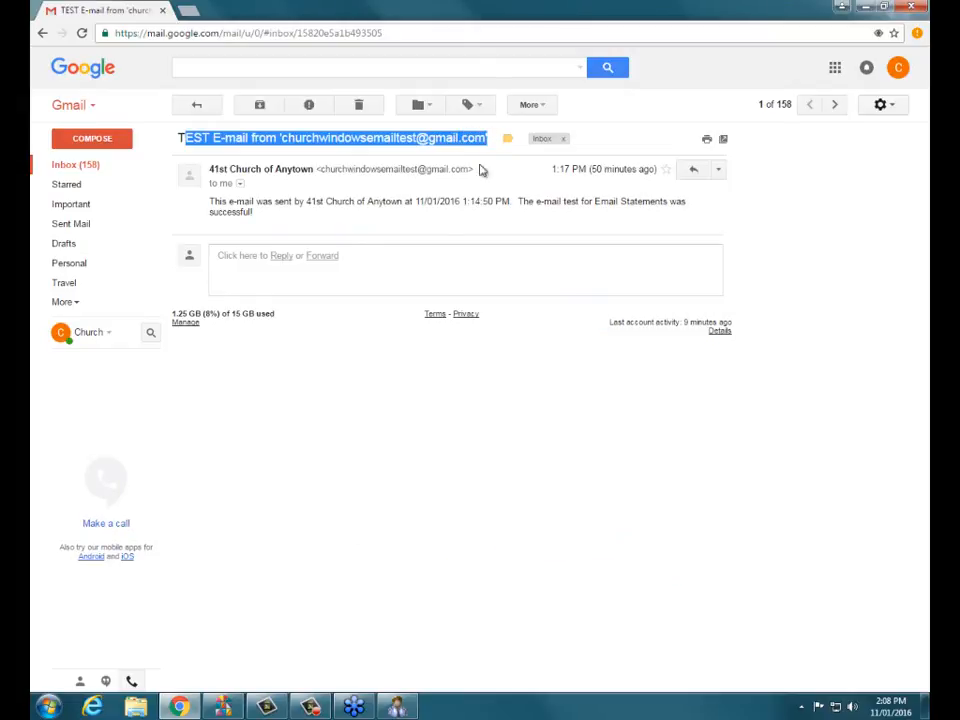
click(257, 226)
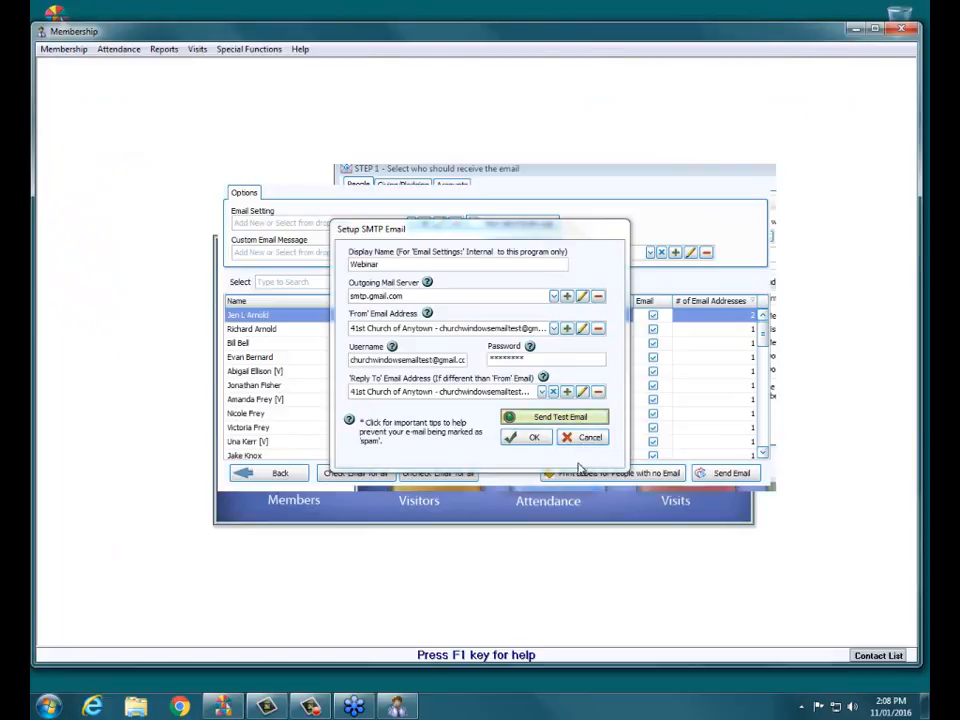
Save the Webinar SMTP setting, go Back, and close the STEP 1 recipient dialog.
click(534, 439)
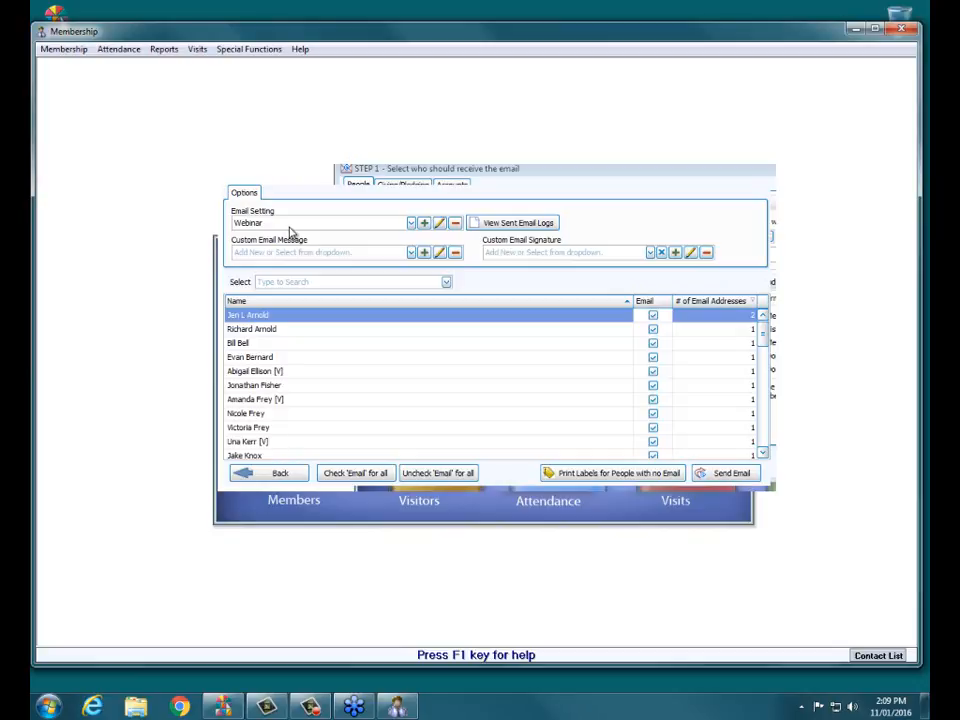
click(278, 474)
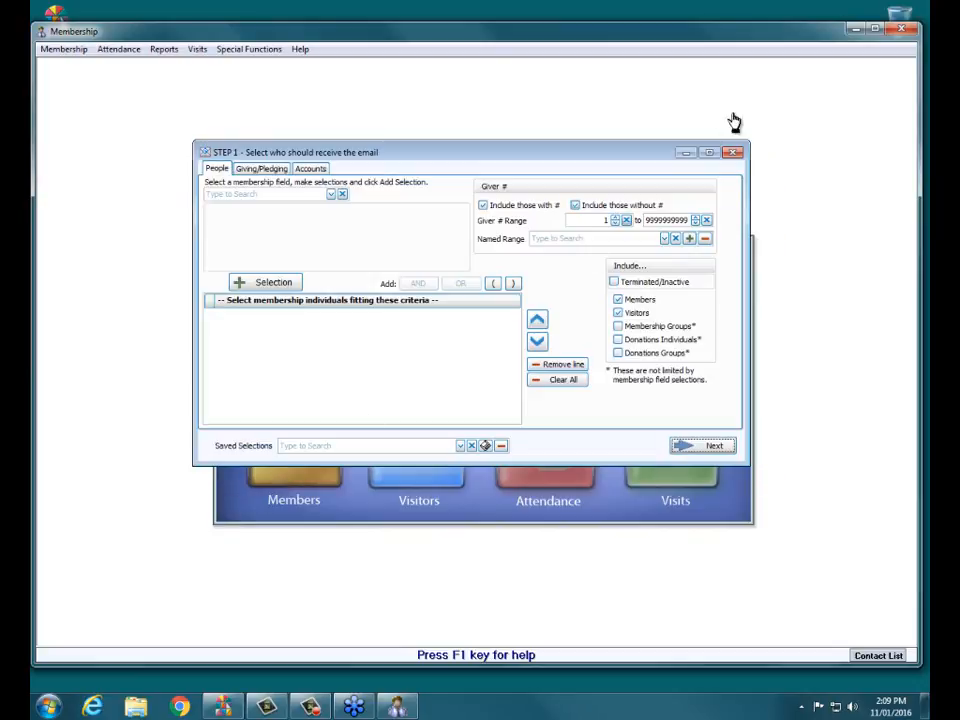
click(736, 155)
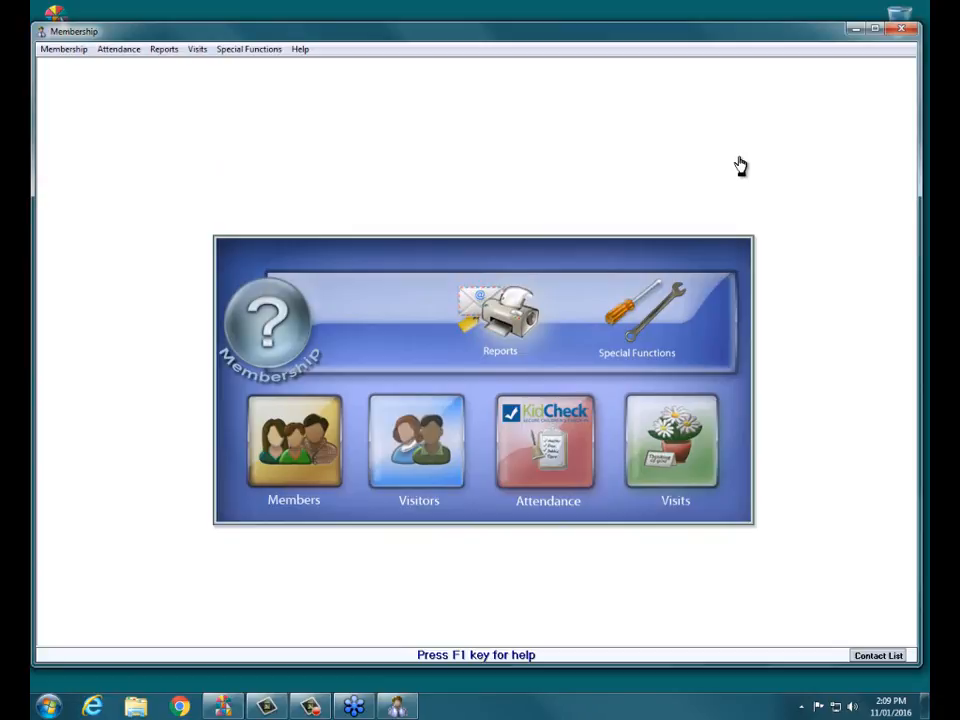
Open the Members records and start an email to the current member using the Webinar email setting.
click(280, 465)
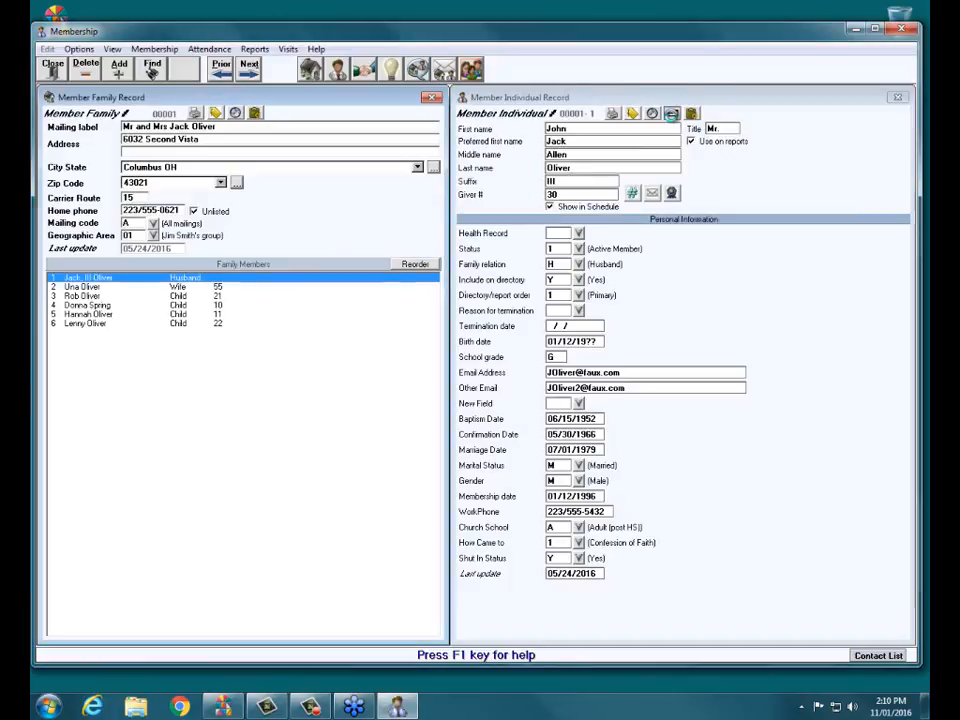
click(671, 113)
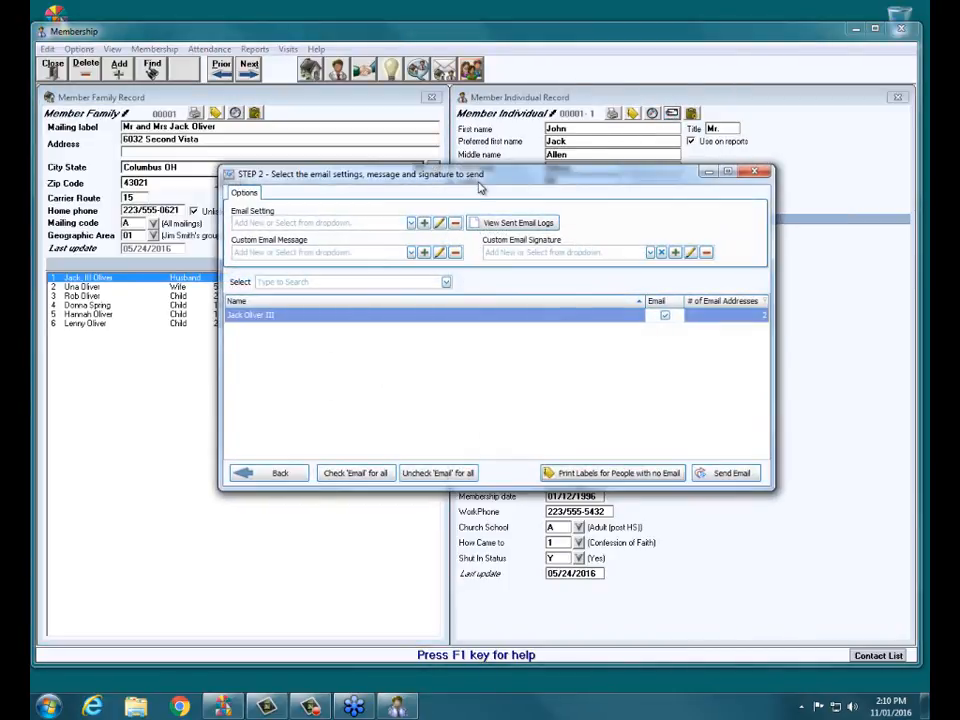
drag(484, 182, 464, 145)
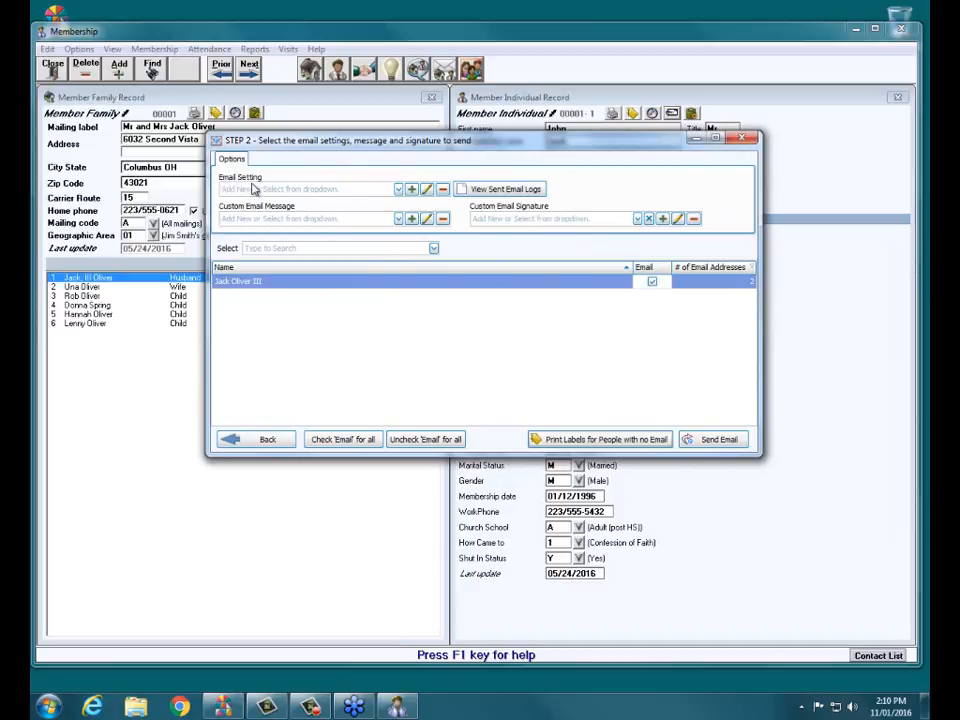
click(398, 190)
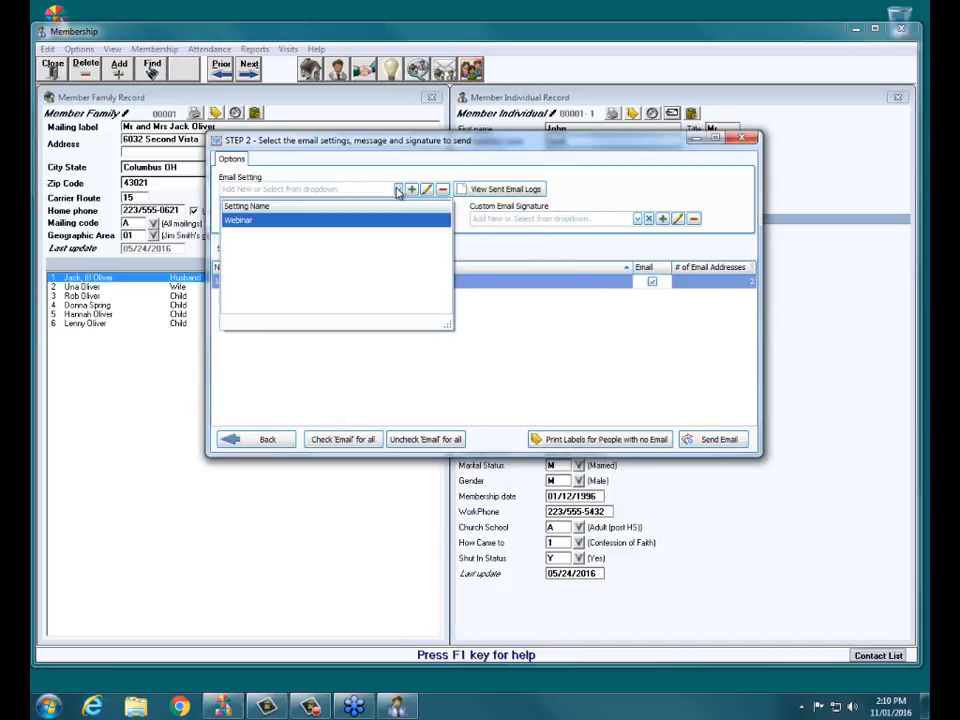
click(239, 224)
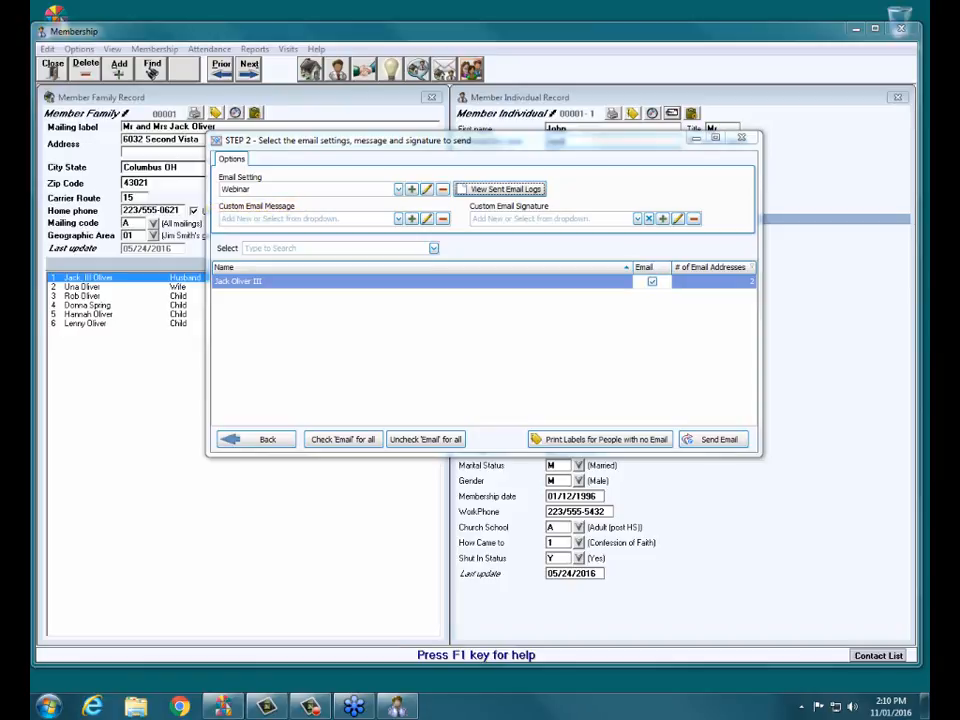
Create a custom message with subject 'Fish fry' and a body reminding the member about this weekend's fish fry.
click(412, 220)
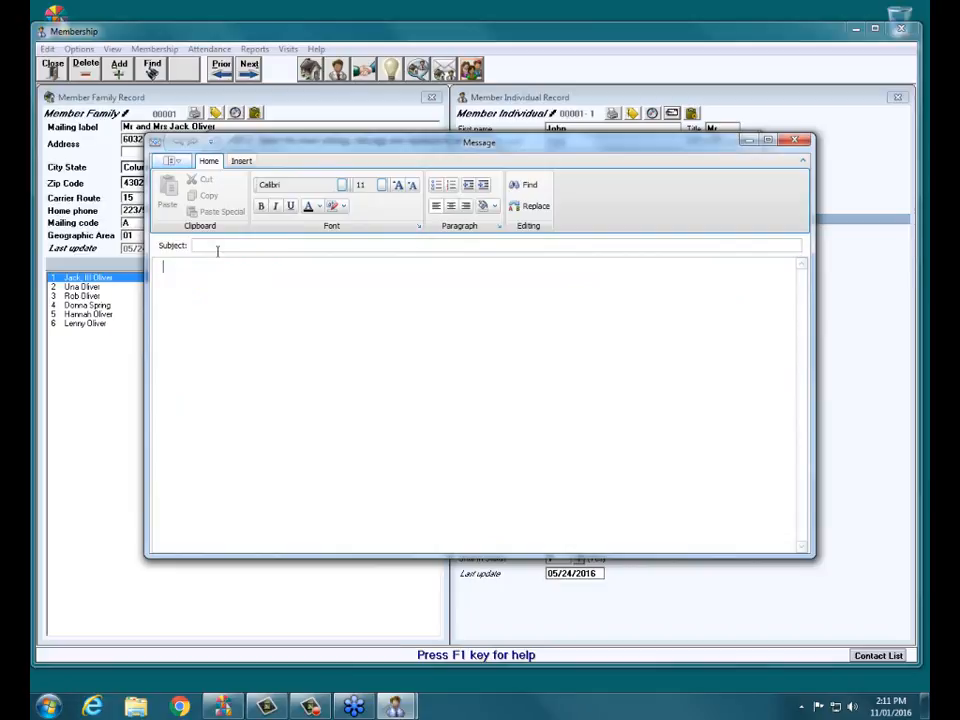
click(221, 246)
text(Fish fry)
key(Tab)
text(Hey ha)
key(BackSpace)
key(BackSpace)
text(Jack, I just wanted to)
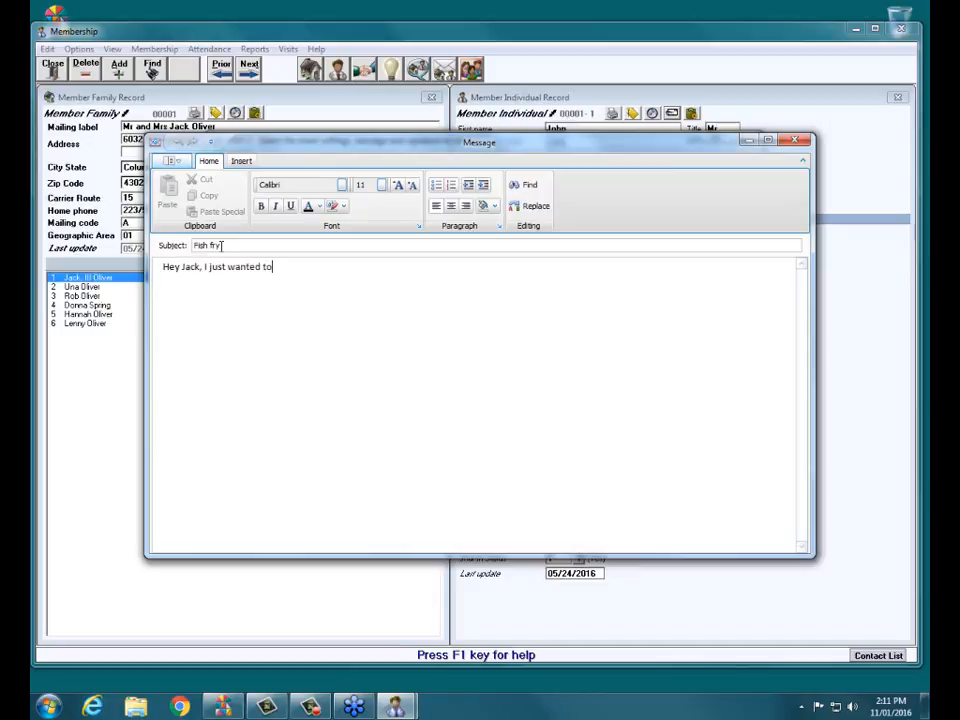
text( remind you of t)
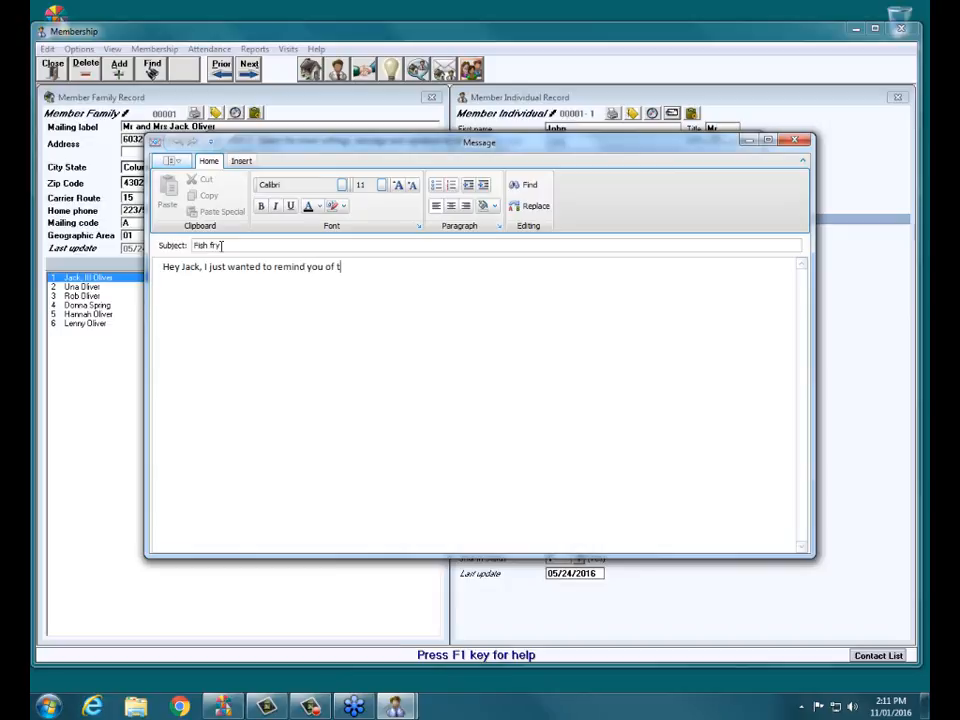
text(he fish fry this weekend. Be there )
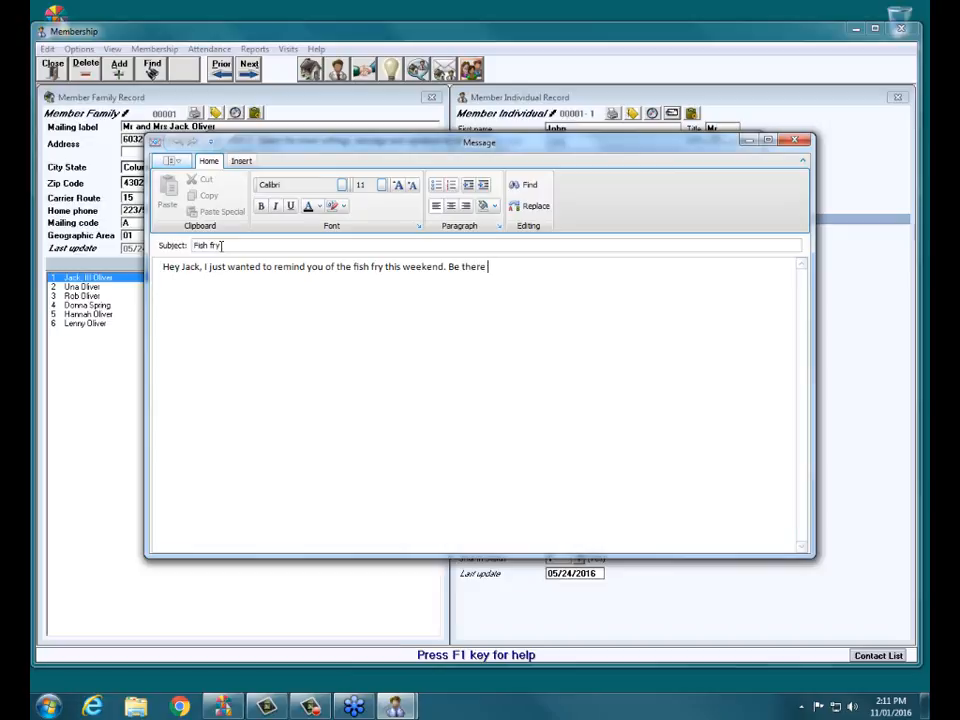
text(or be square!)
click(241, 162)
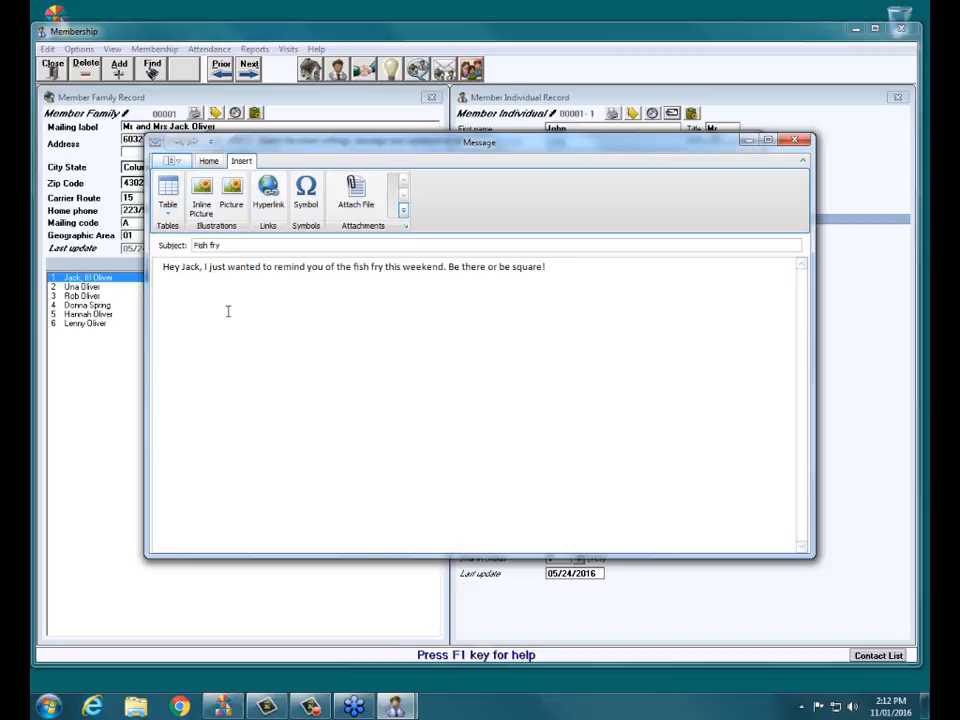
Open the Fish fry message's application menu with its print, save and send options.
click(168, 161)
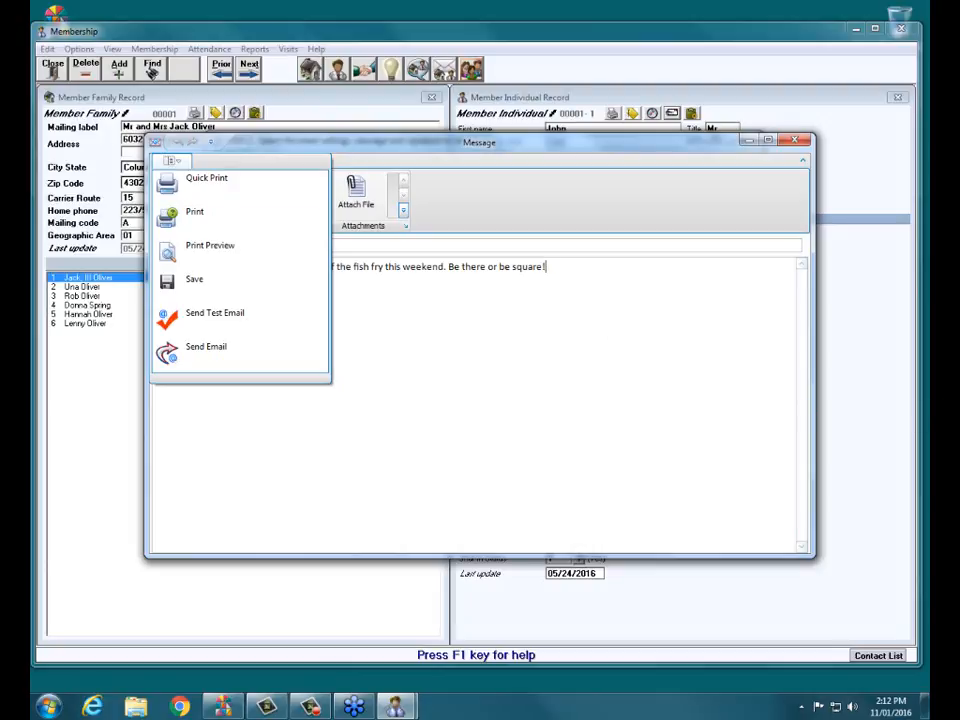
click(589, 319)
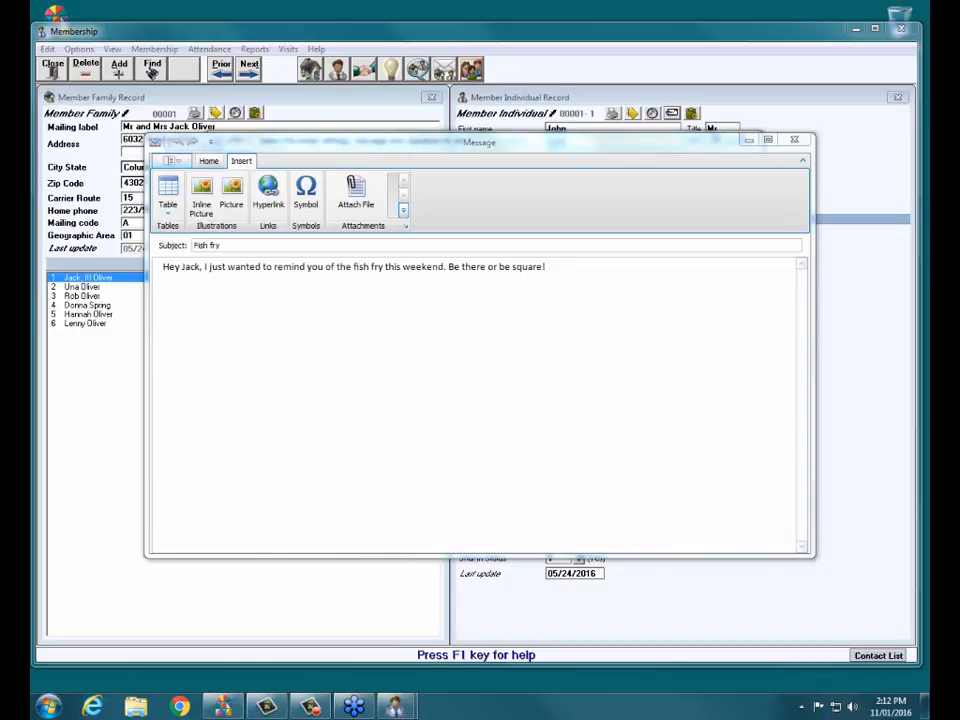
click(171, 161)
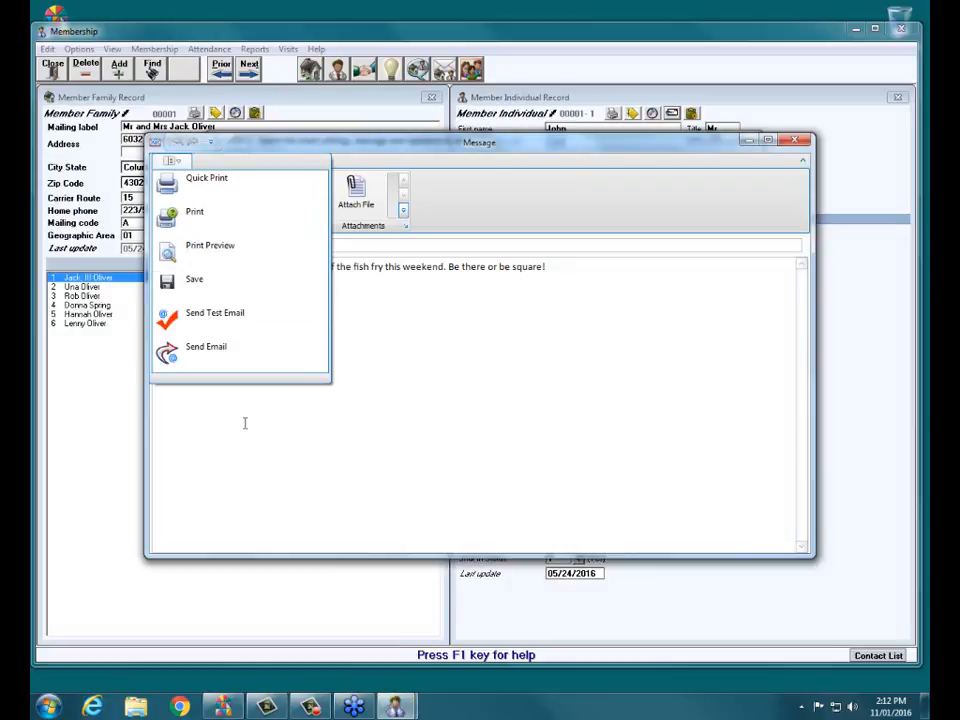
Check the Fish fry message's recipient under Send Email without sending, then save the message.
click(238, 353)
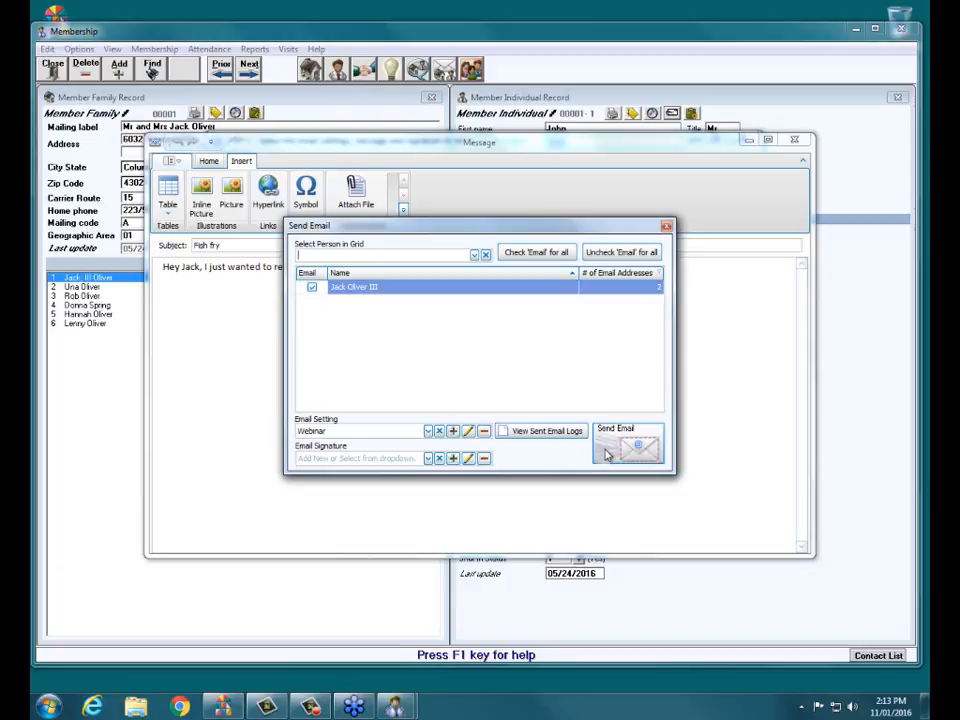
click(666, 227)
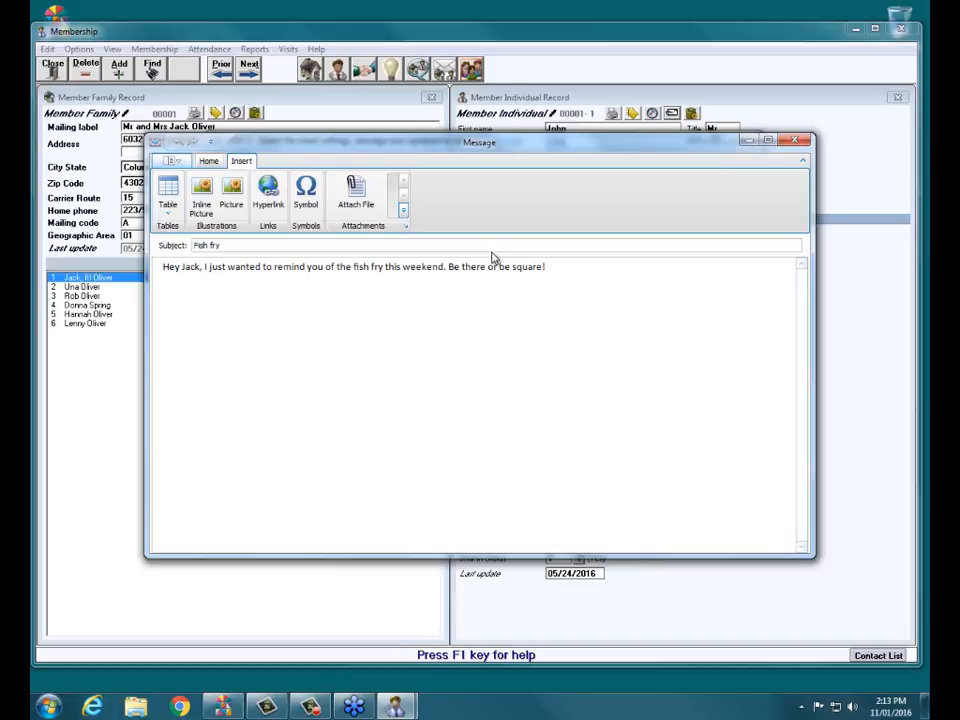
click(170, 161)
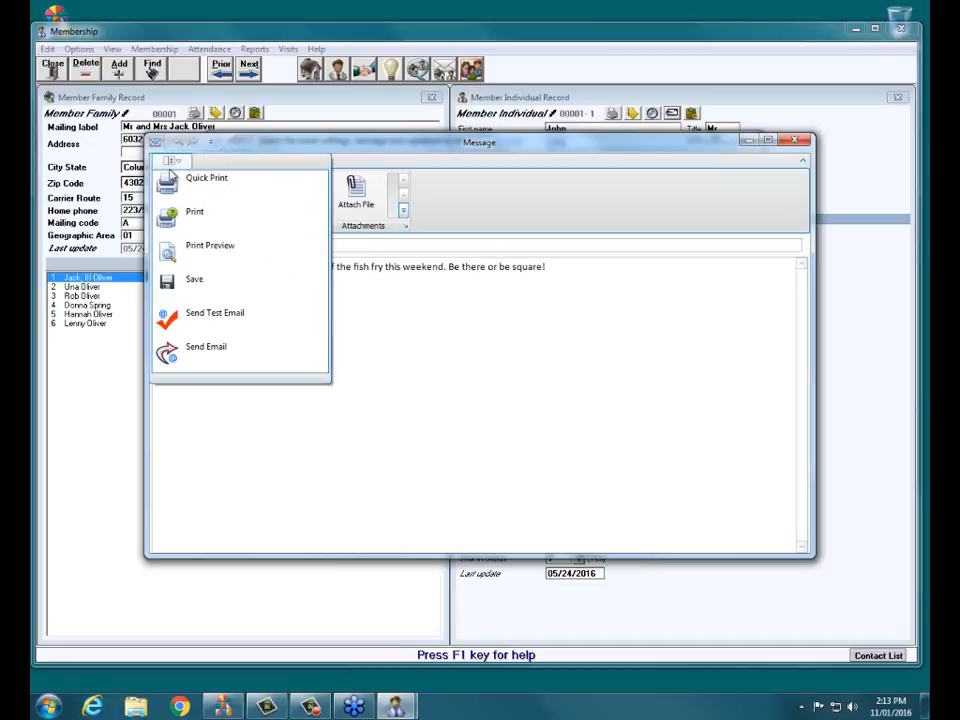
click(229, 285)
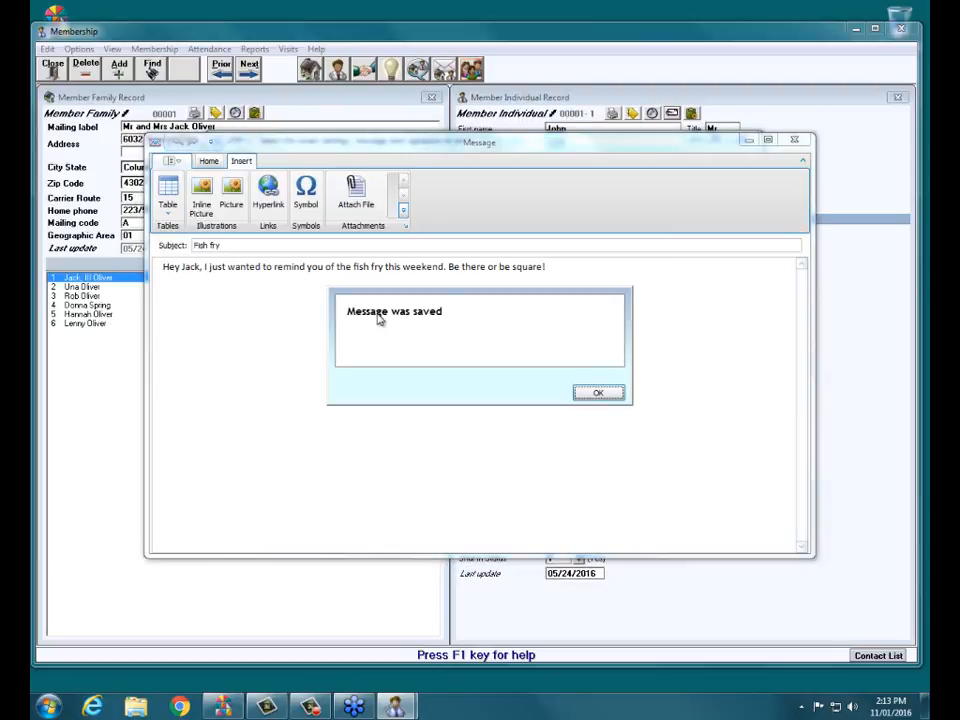
click(598, 394)
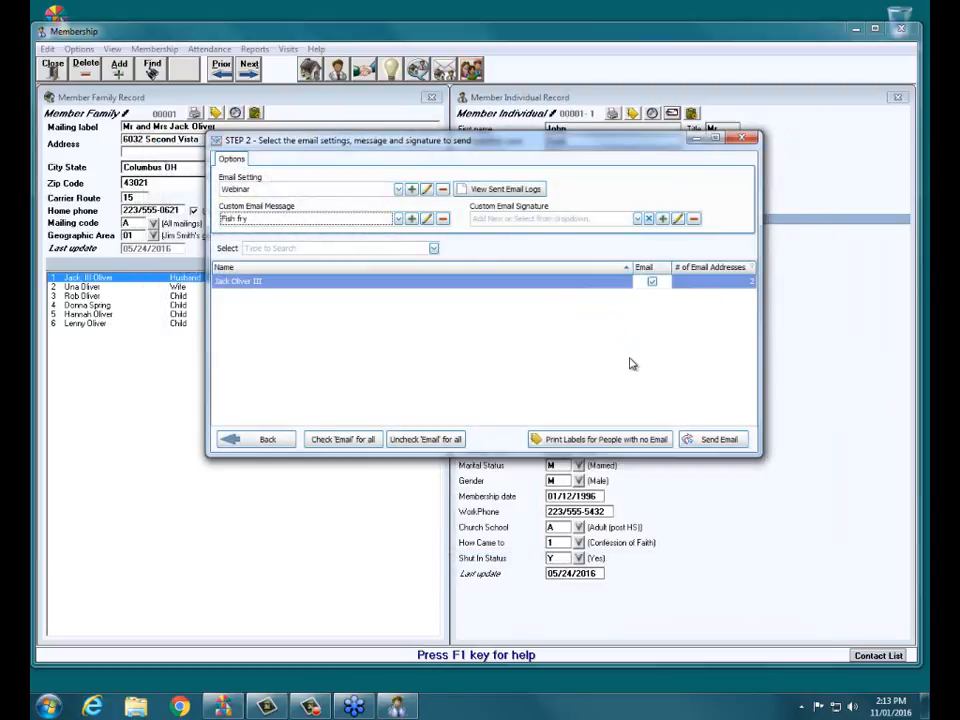
Review previously sent custom messages, then check existing signatures and add a new blank one.
click(398, 219)
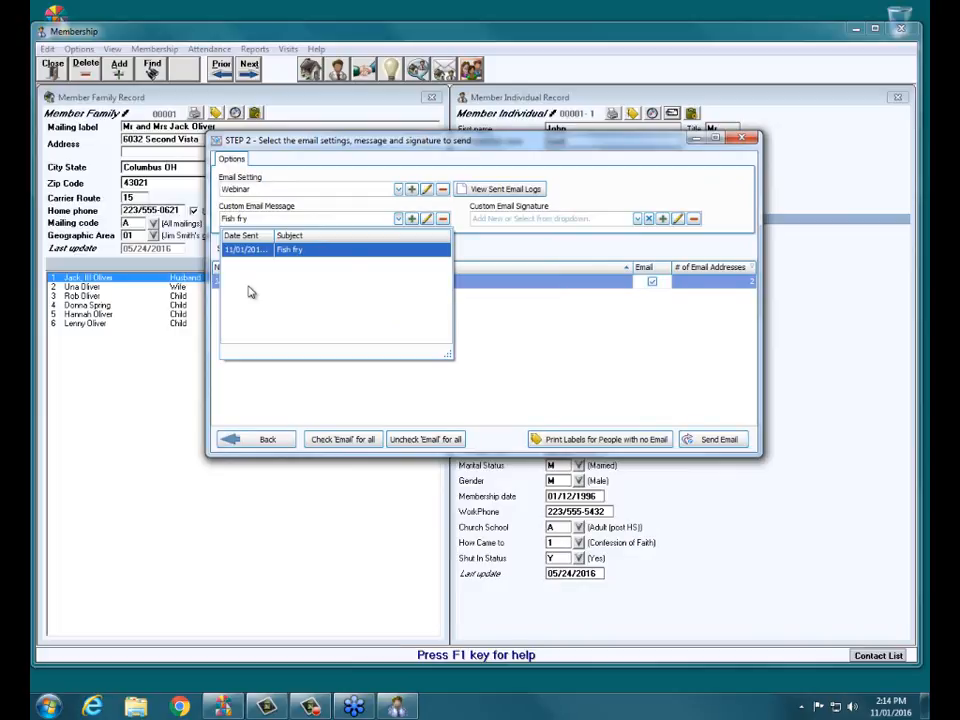
click(624, 167)
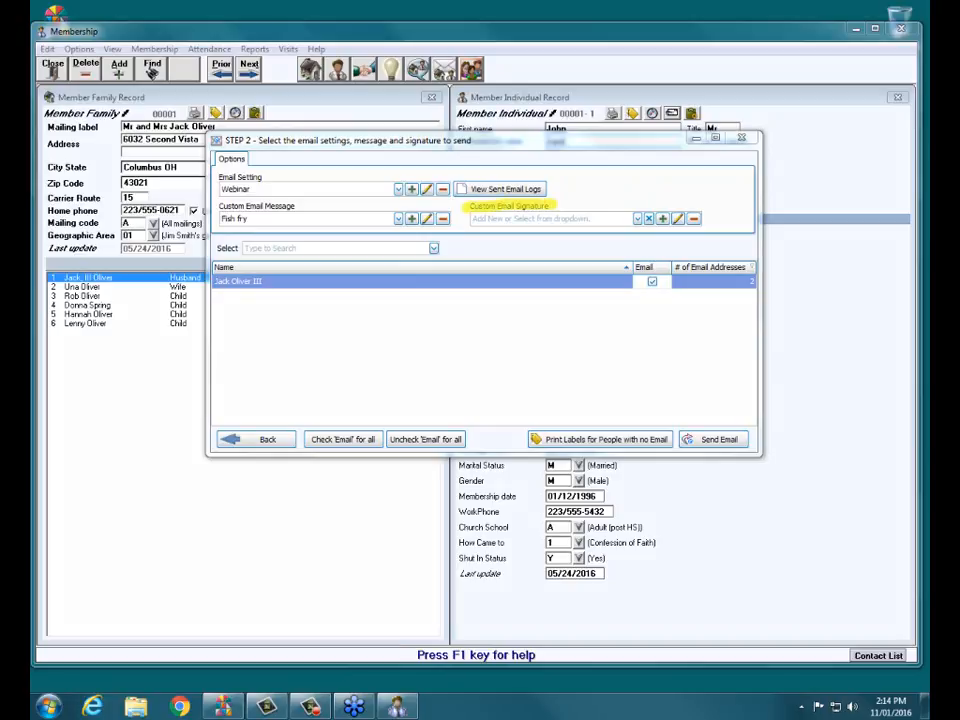
click(638, 219)
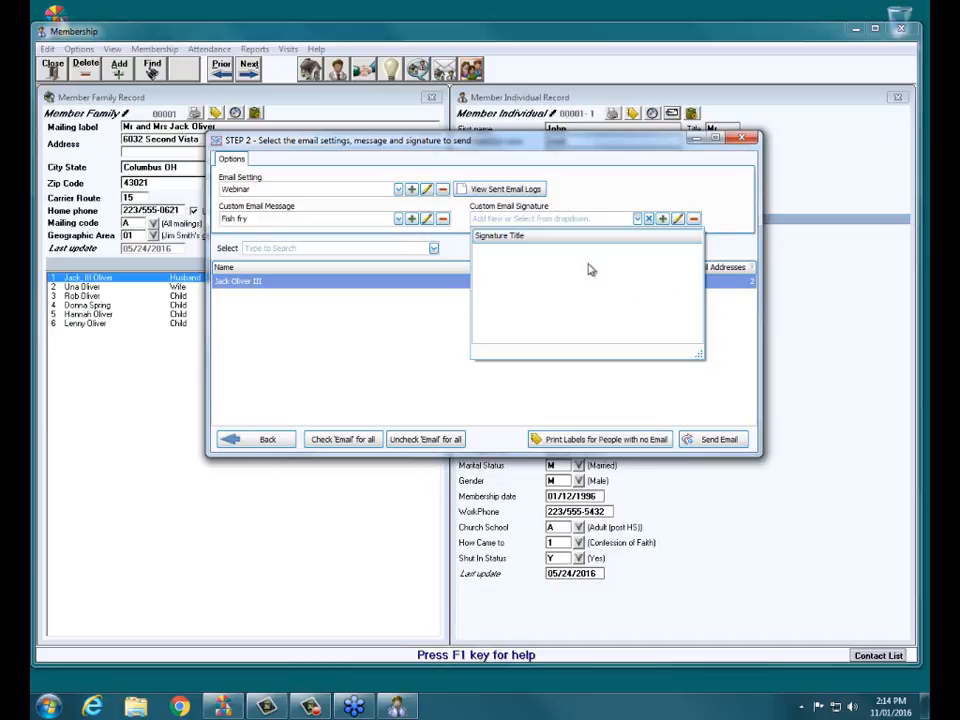
click(663, 219)
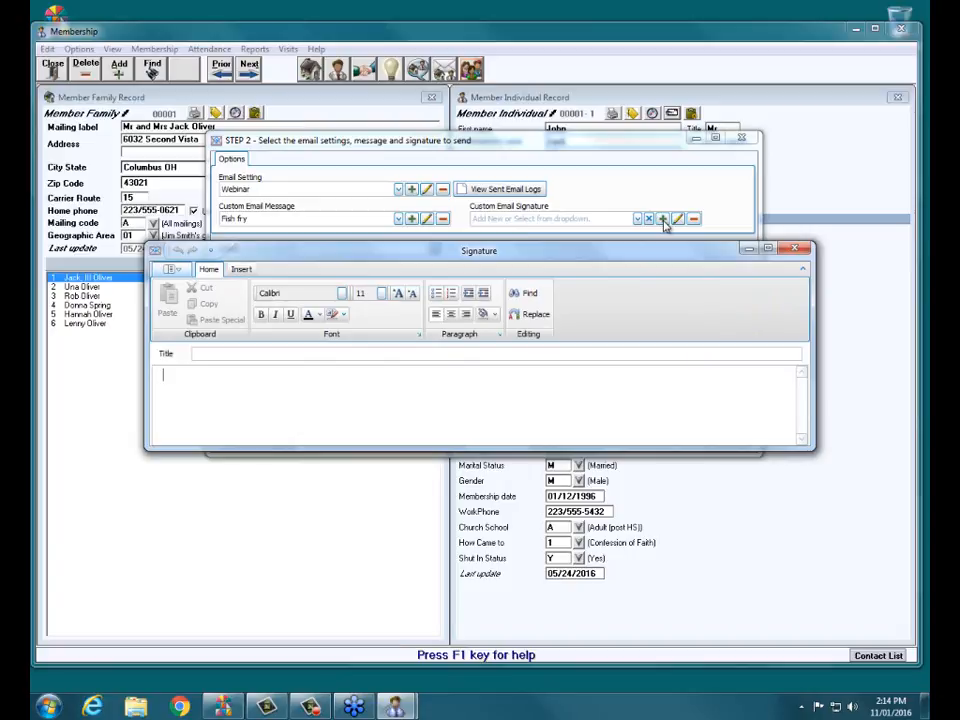
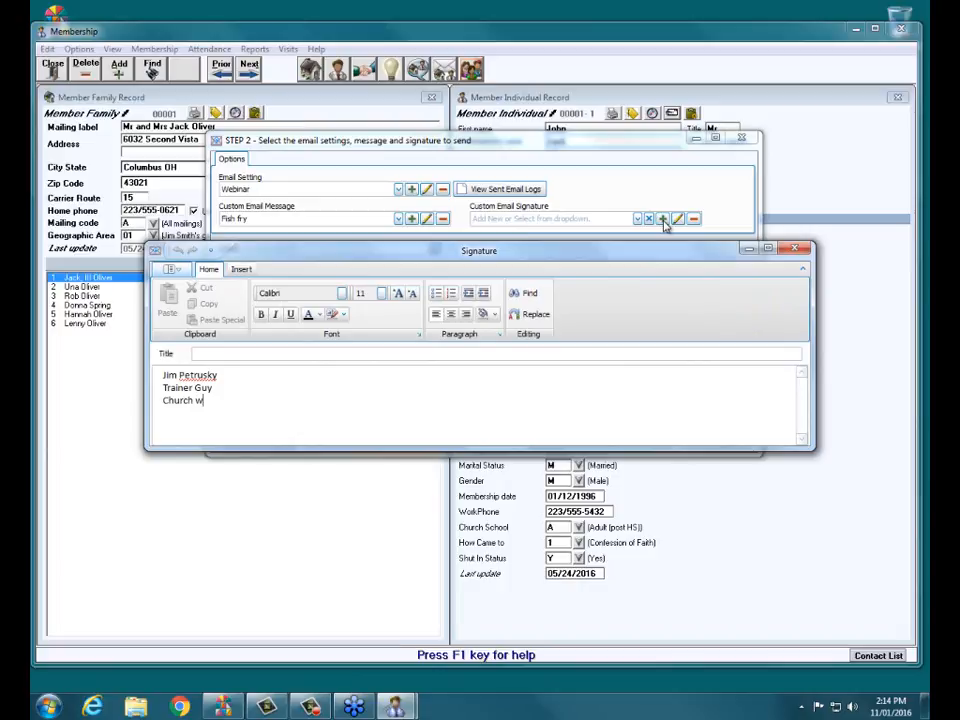
Insert the DoveOutline picture from the Pictures library into the signature.
click(241, 270)
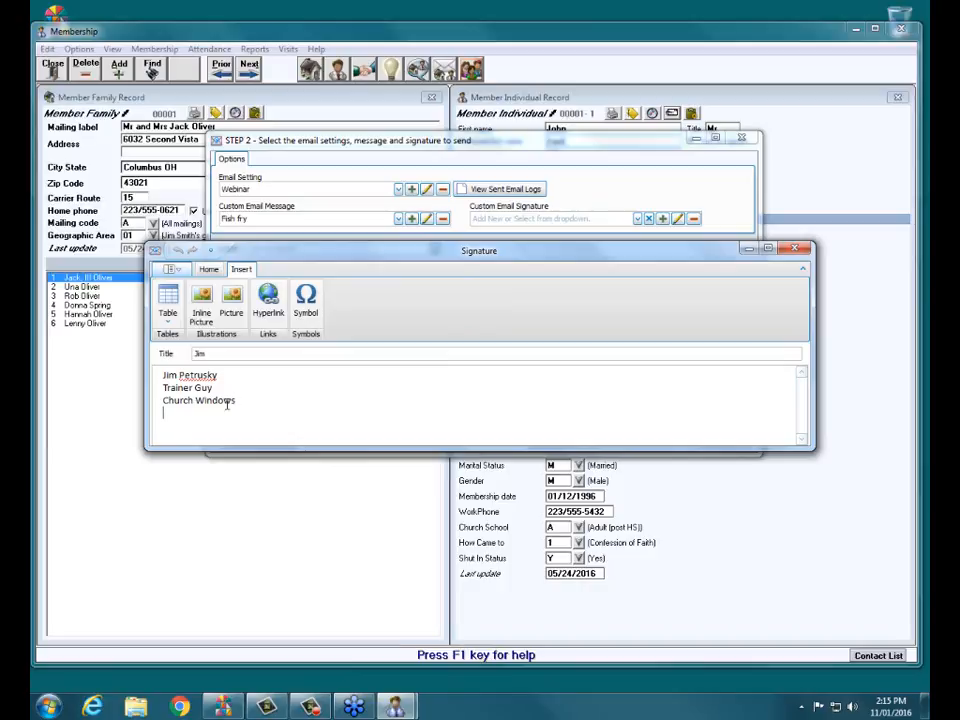
click(231, 316)
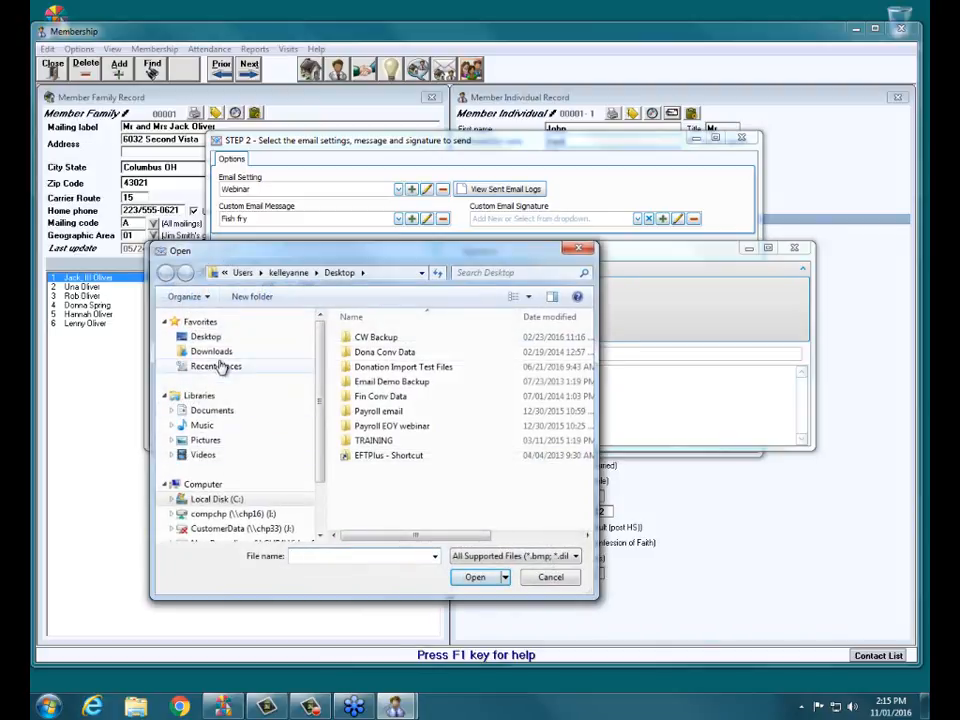
click(229, 440)
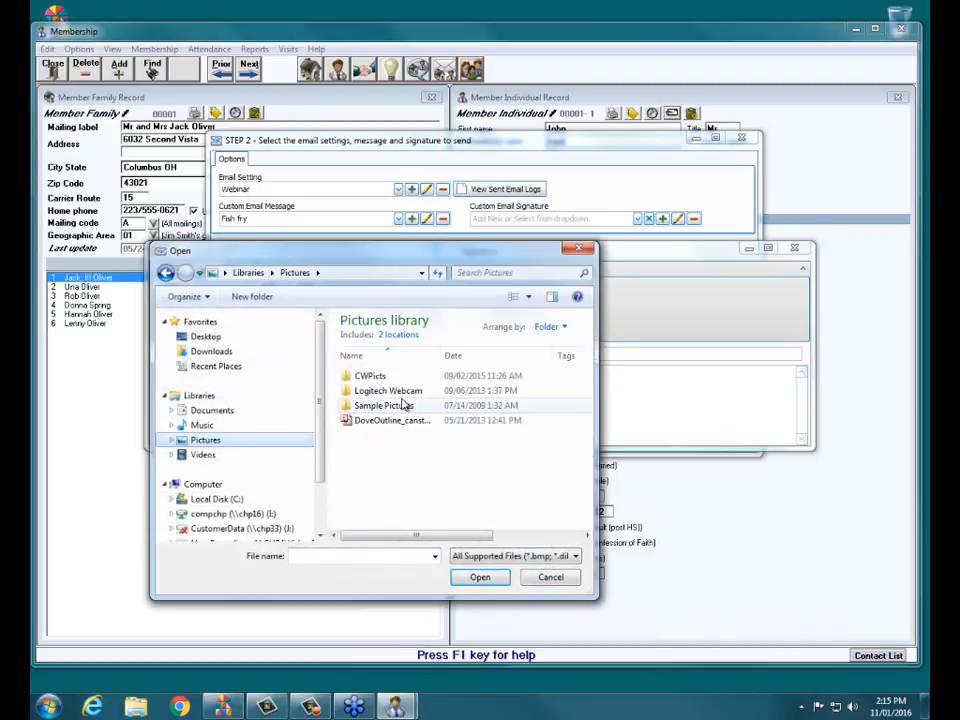
click(392, 421)
click(475, 578)
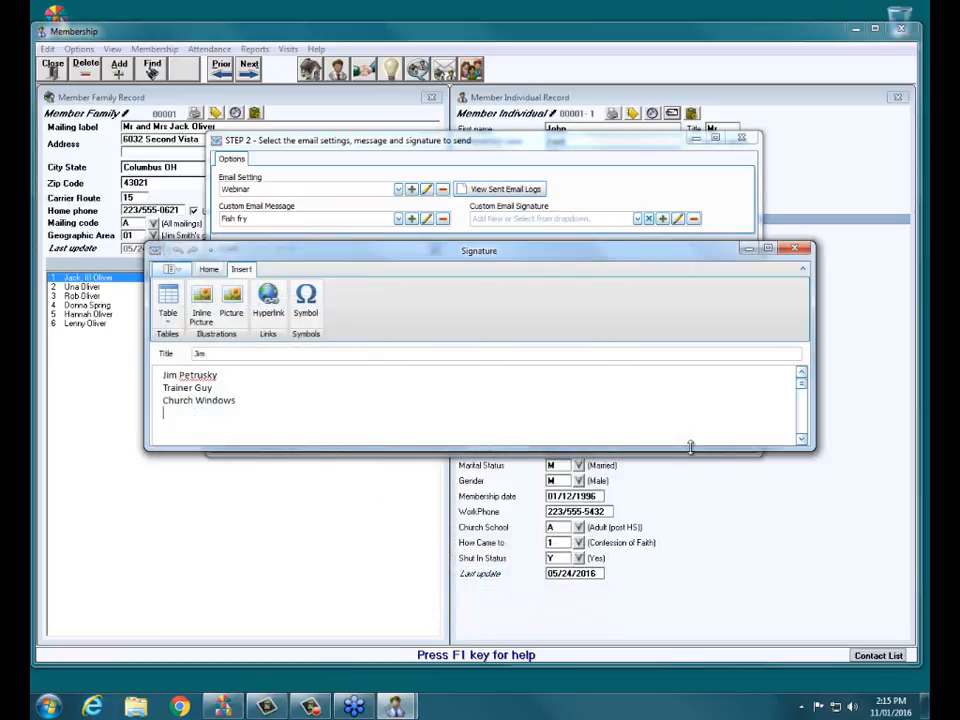
Shrink and move the dove picture to the left margin, then delete it from the signature.
drag(690, 447, 671, 695)
click(400, 383)
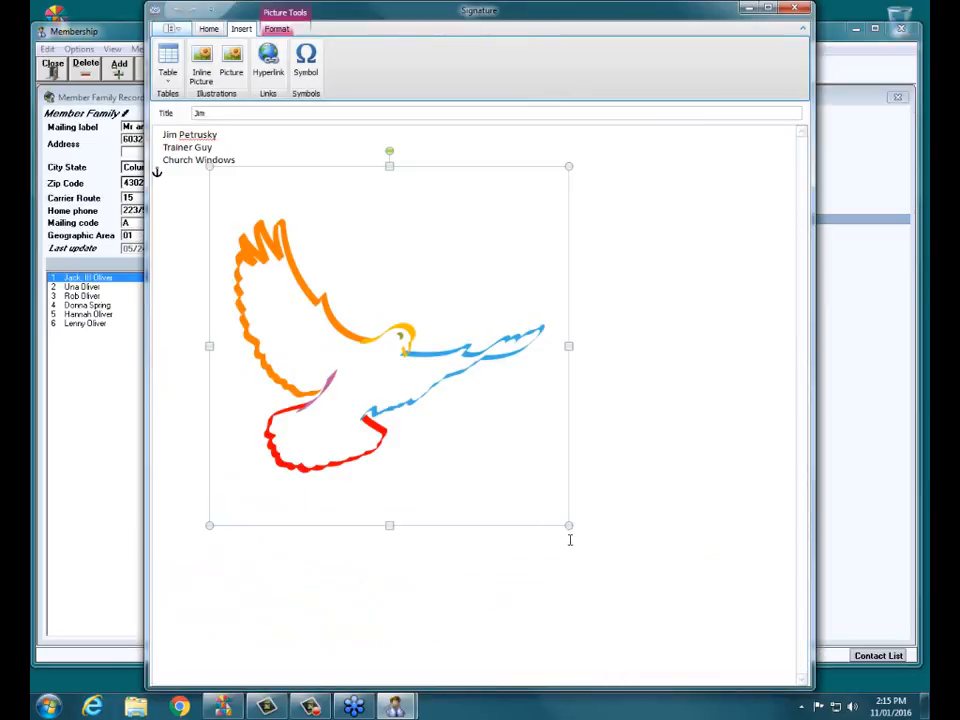
drag(568, 527, 291, 302)
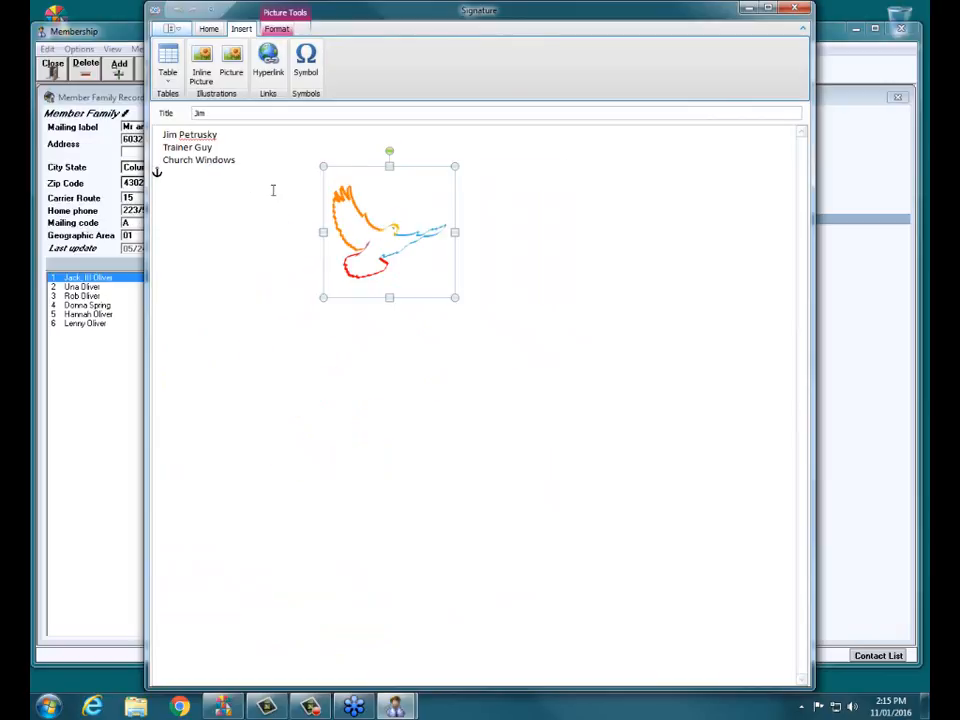
click(236, 182)
click(342, 217)
drag(342, 217, 240, 219)
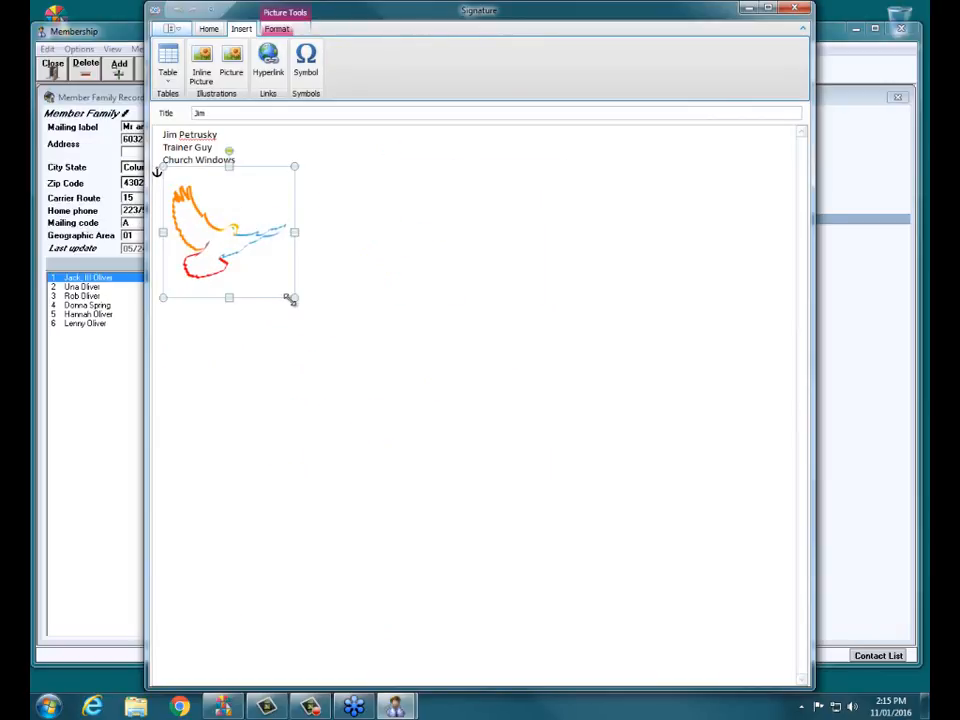
drag(291, 298, 259, 262)
click(380, 358)
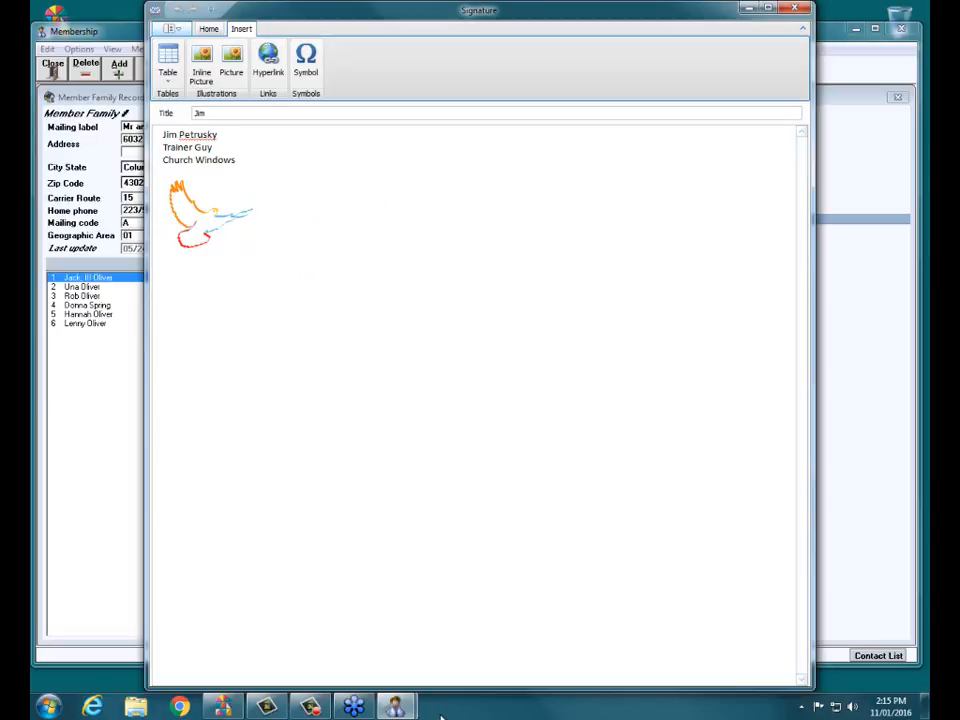
mouse_move(457, 688)
mouse_down()
mouse_move(414, 426)
mouse_move(415, 522)
mouse_up()
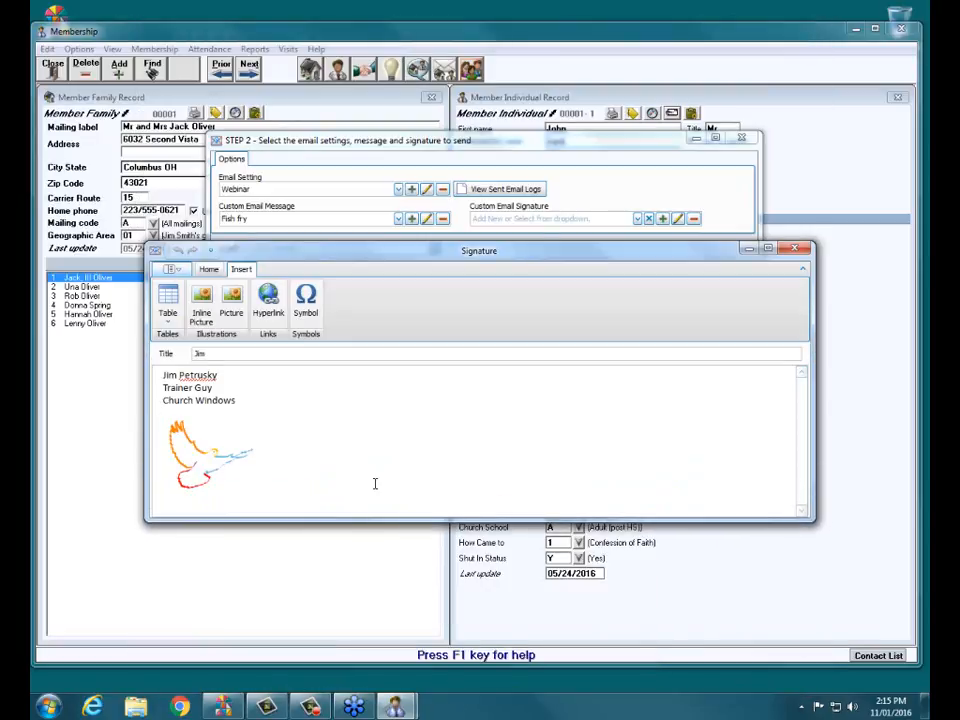
key(BackSpace)
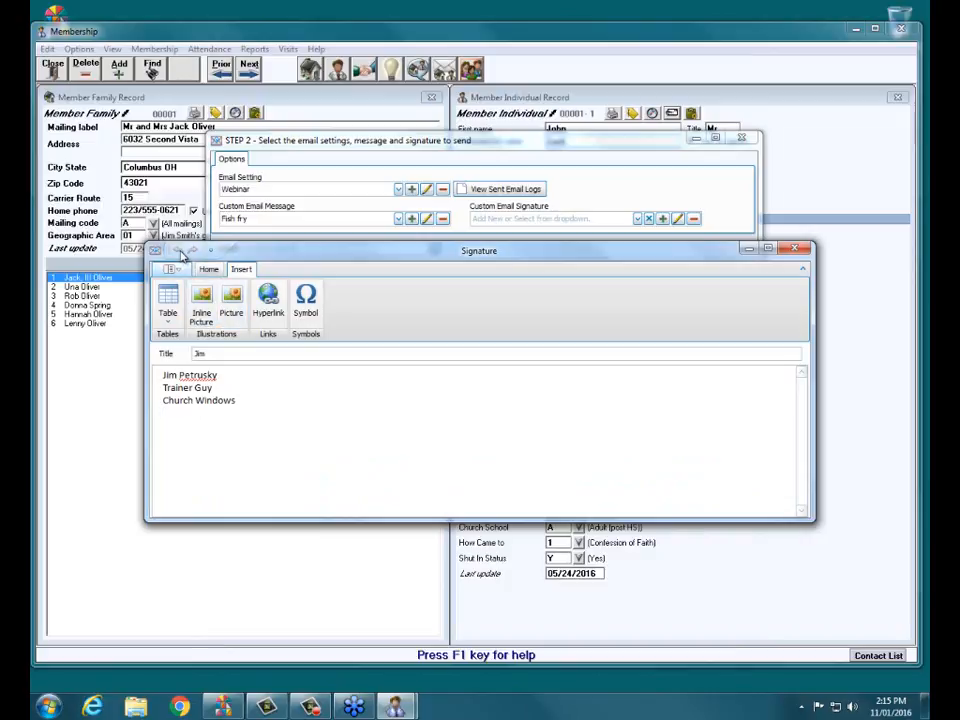
Re-insert the DoveOutline picture and place it beneath the Church Windows line.
click(210, 251)
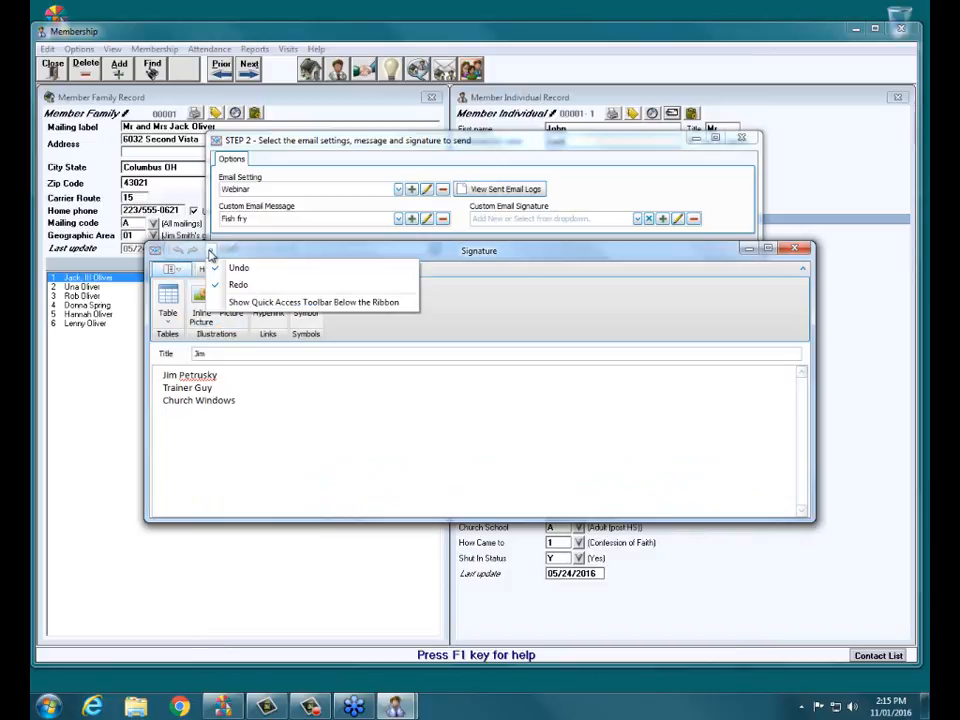
click(178, 252)
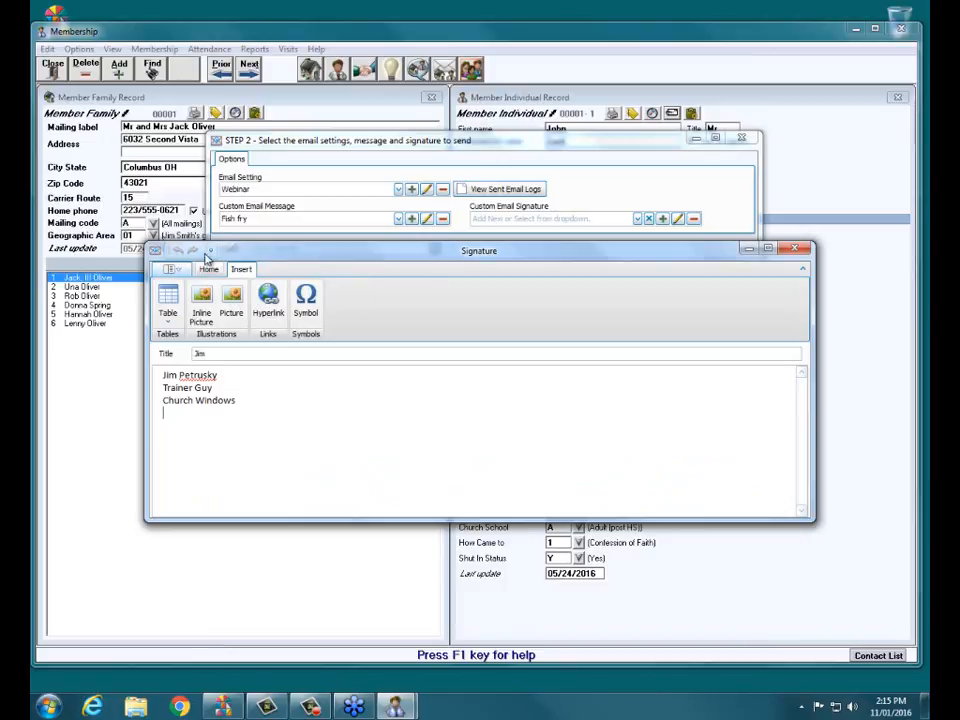
click(231, 312)
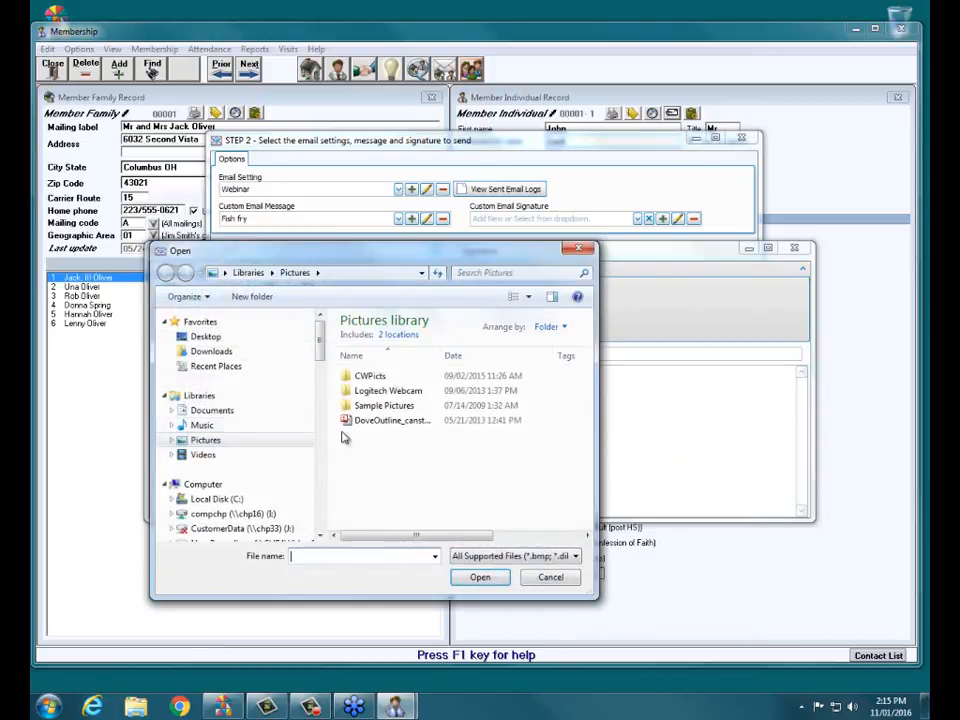
click(376, 421)
click(476, 577)
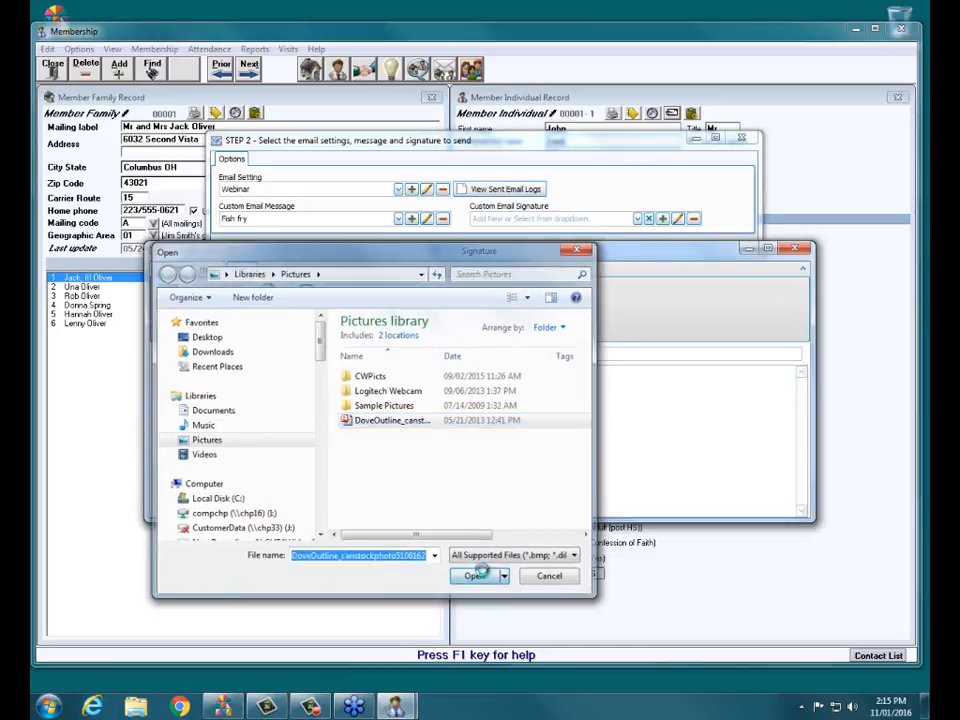
drag(383, 467, 212, 467)
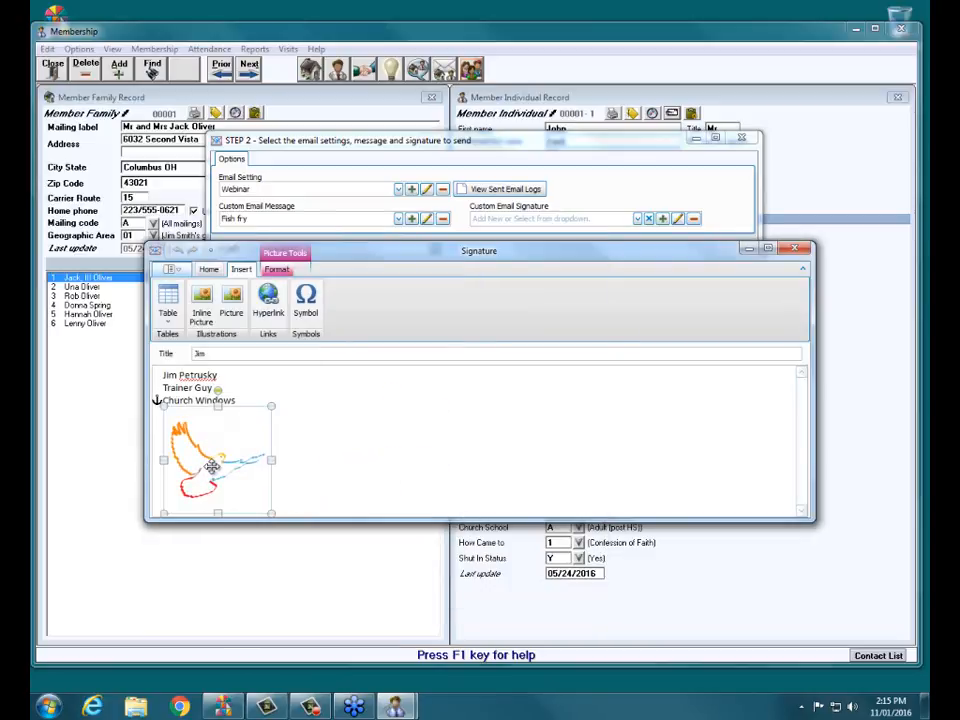
click(427, 467)
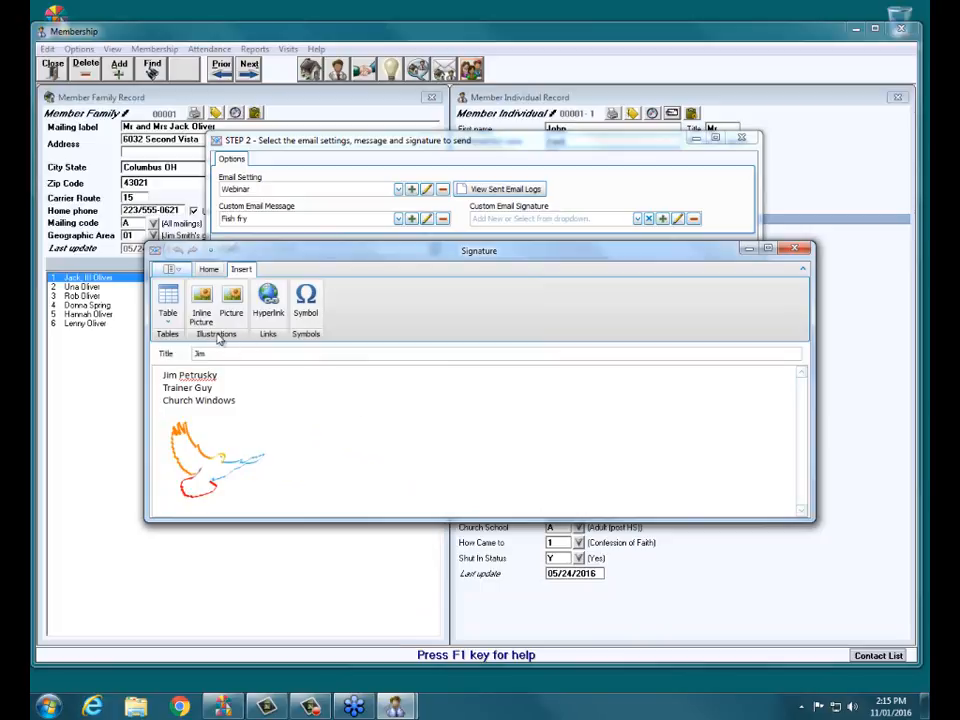
Save the signature, confirm, and close the Signature editor.
click(170, 270)
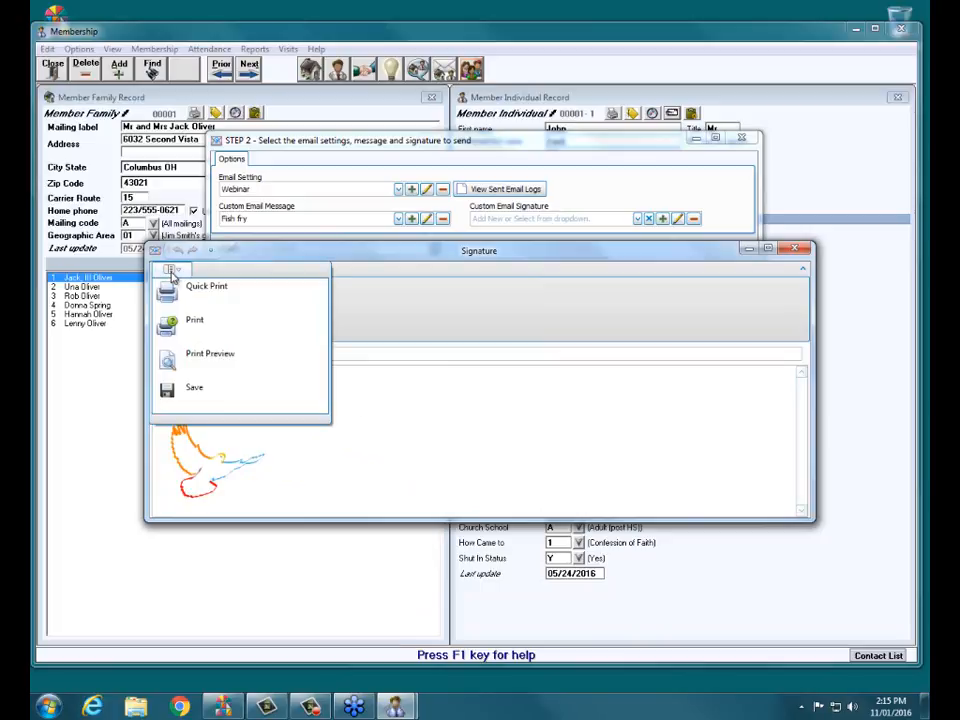
click(168, 390)
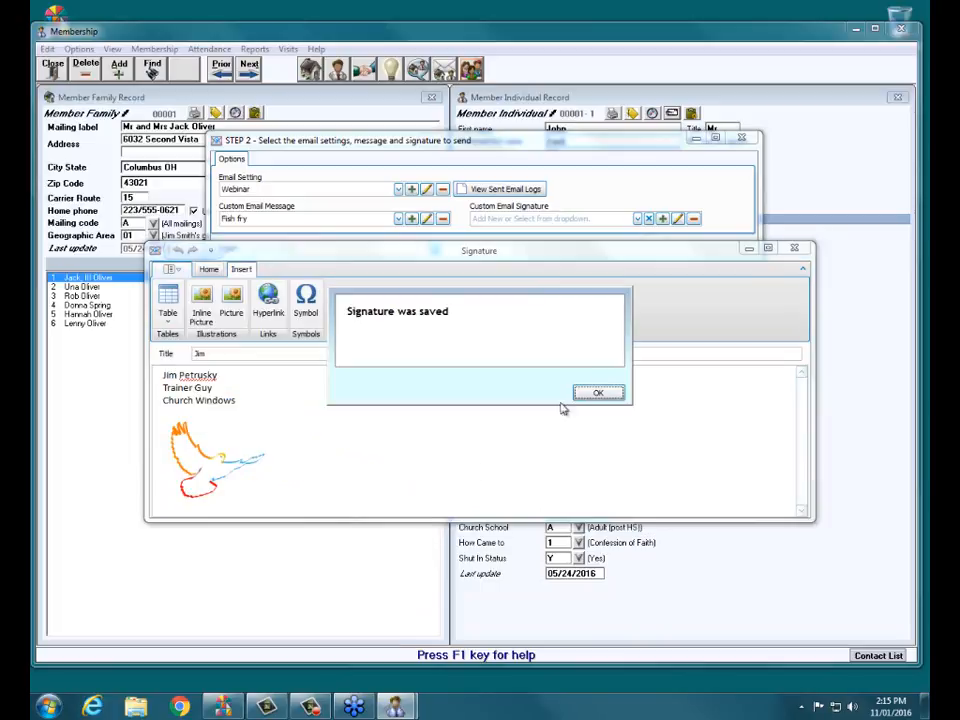
click(600, 393)
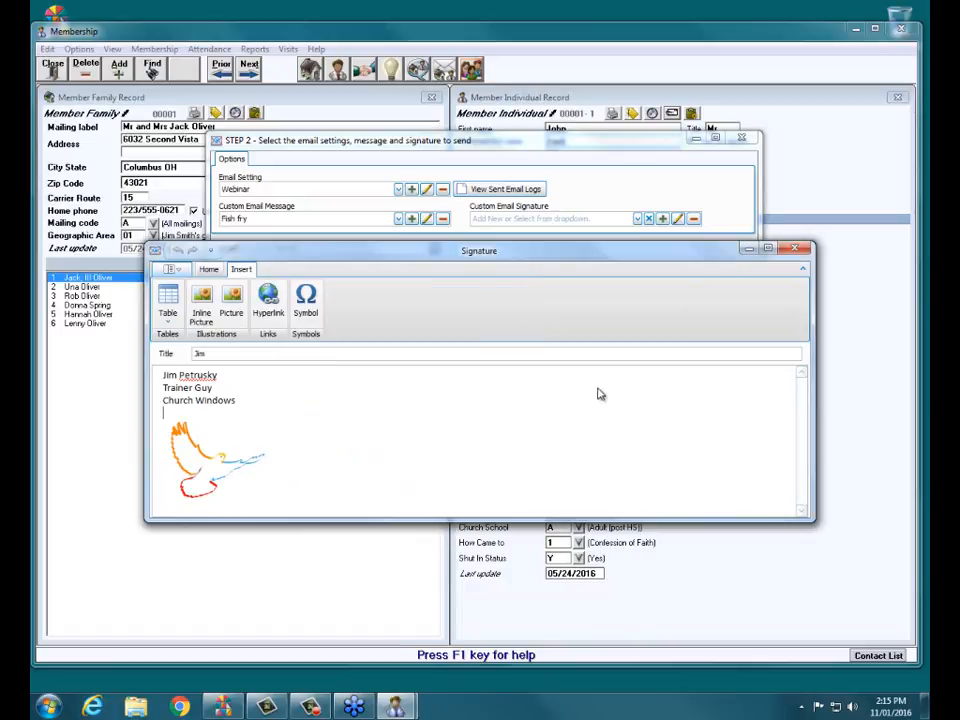
click(792, 250)
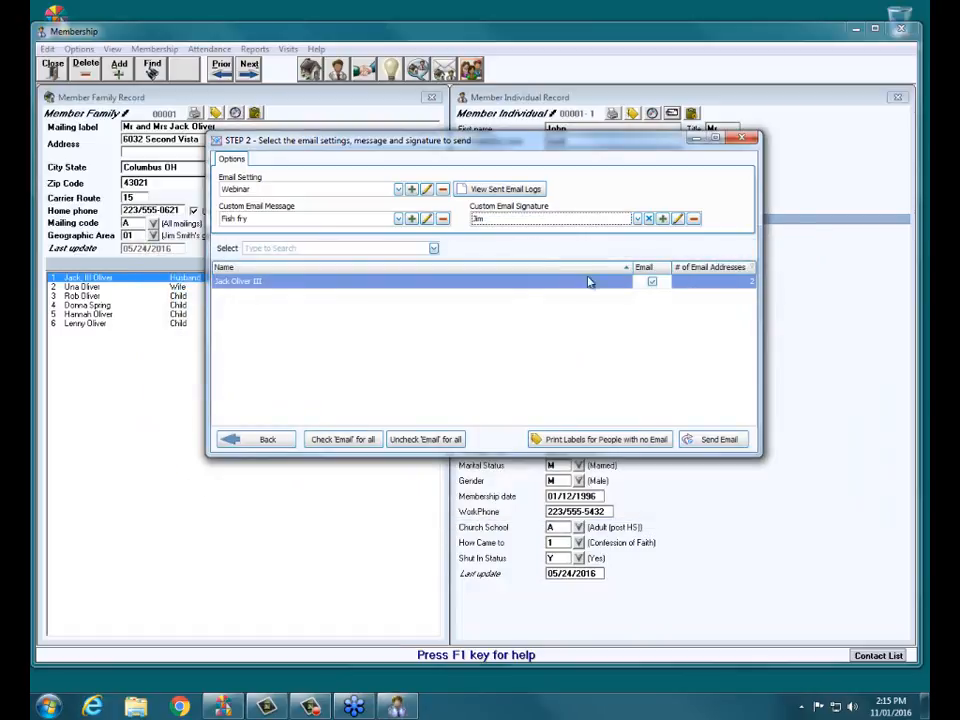
click(638, 219)
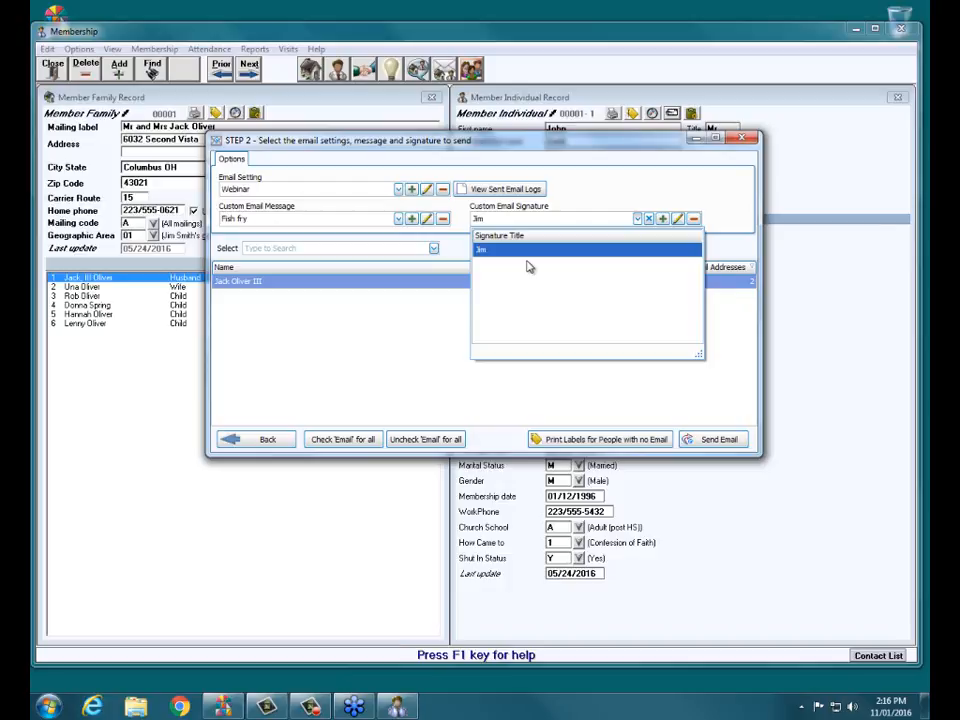
click(660, 181)
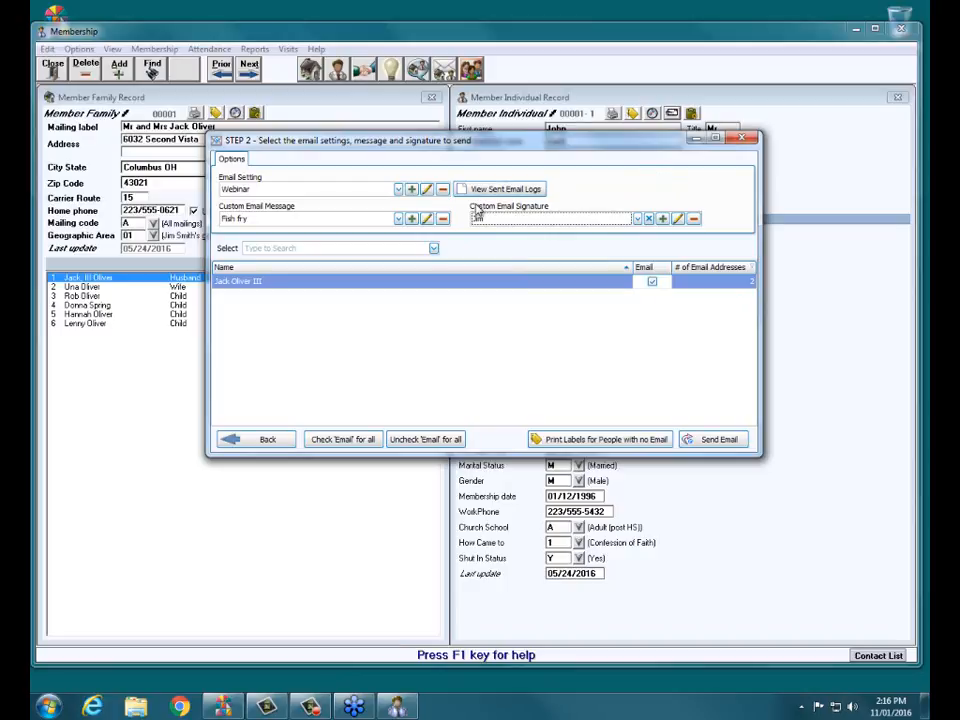
Discard a first unsaved draft, then open a fresh custom email message on the Home tab.
click(412, 219)
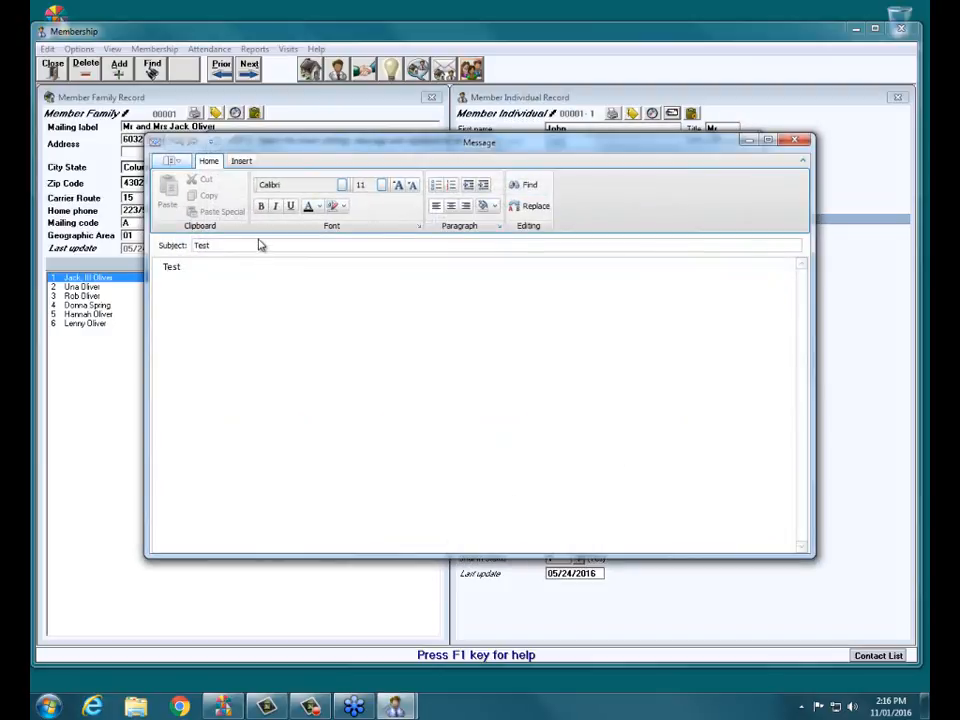
click(794, 139)
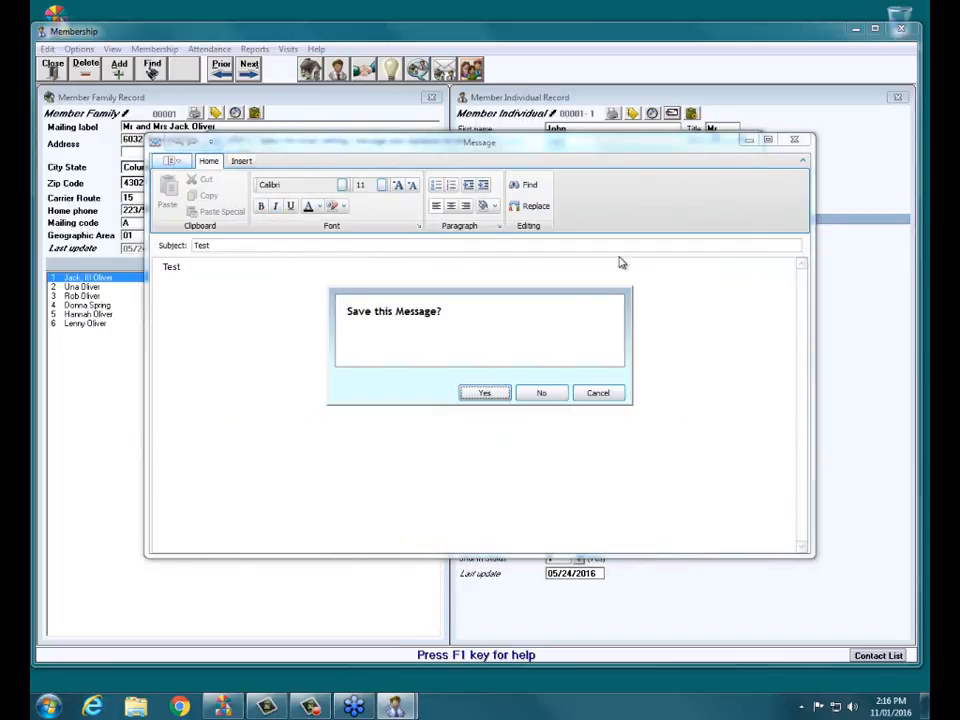
click(536, 397)
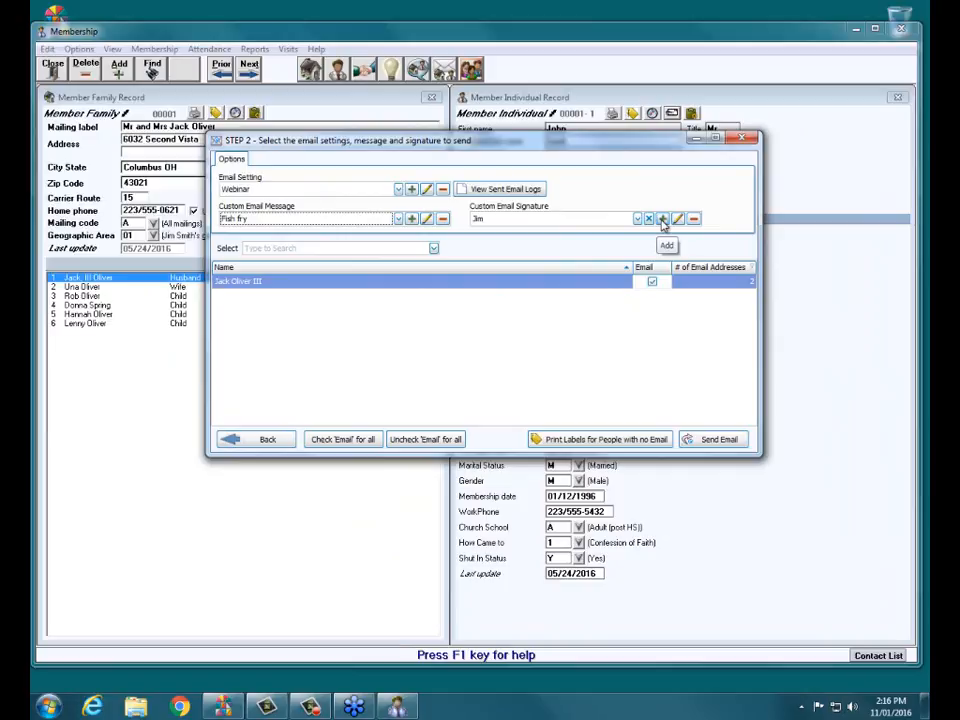
click(411, 219)
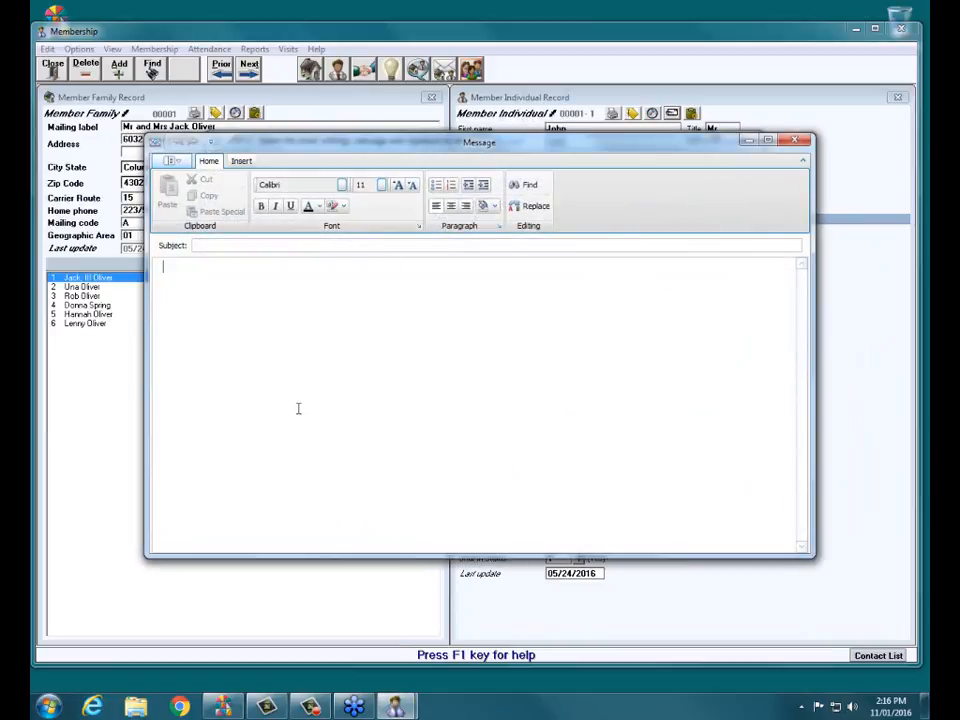
click(243, 161)
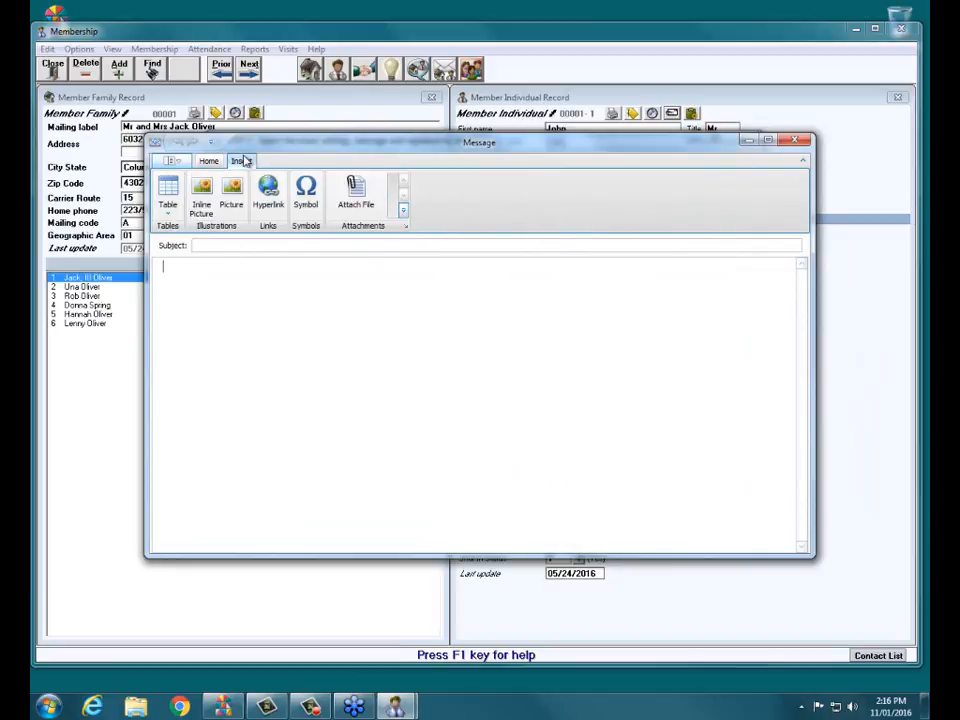
click(208, 161)
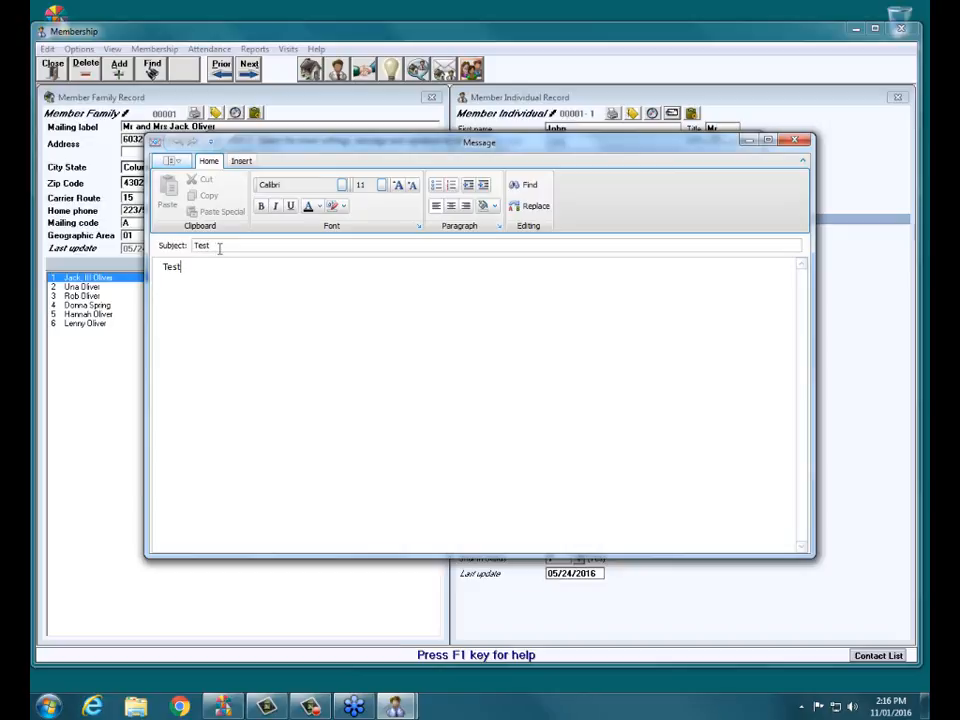
Send a test copy of the Test message to the church's own address and close the dialog.
click(171, 161)
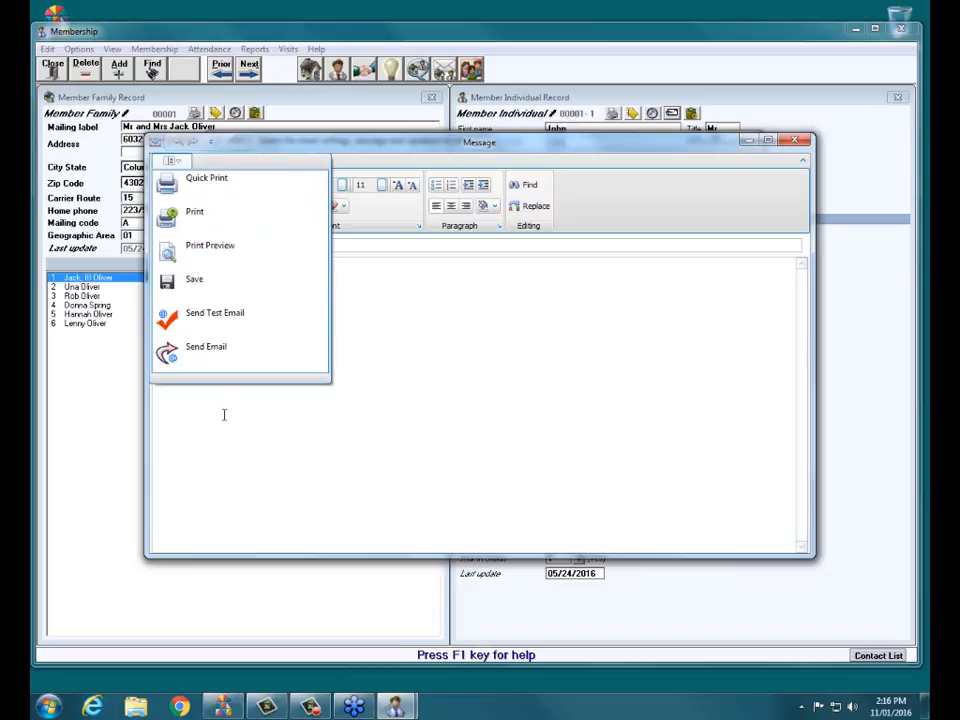
click(218, 328)
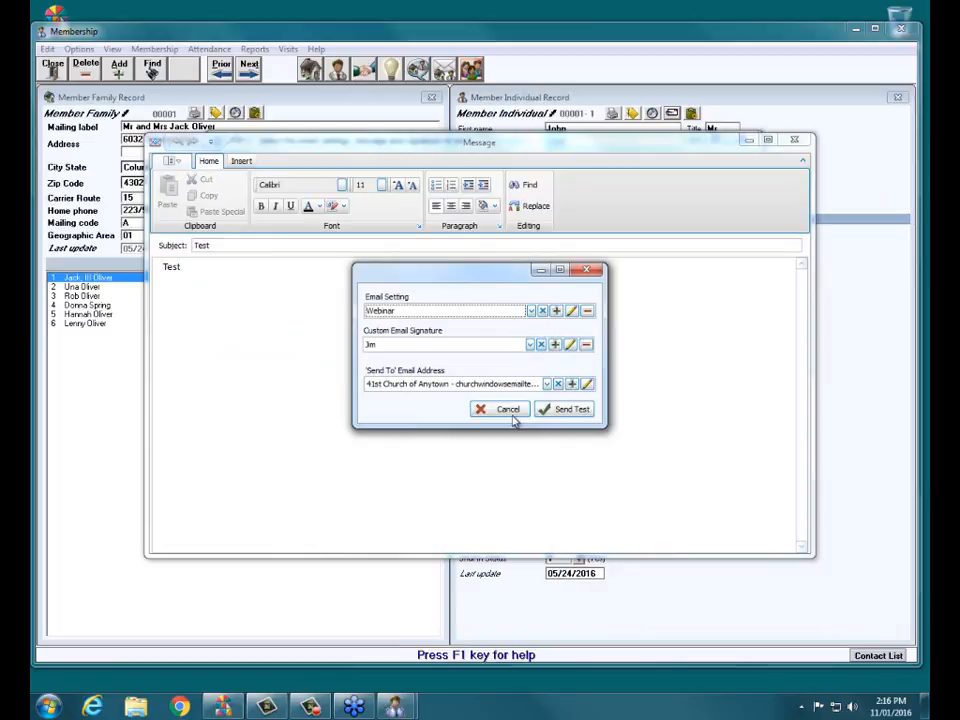
click(579, 412)
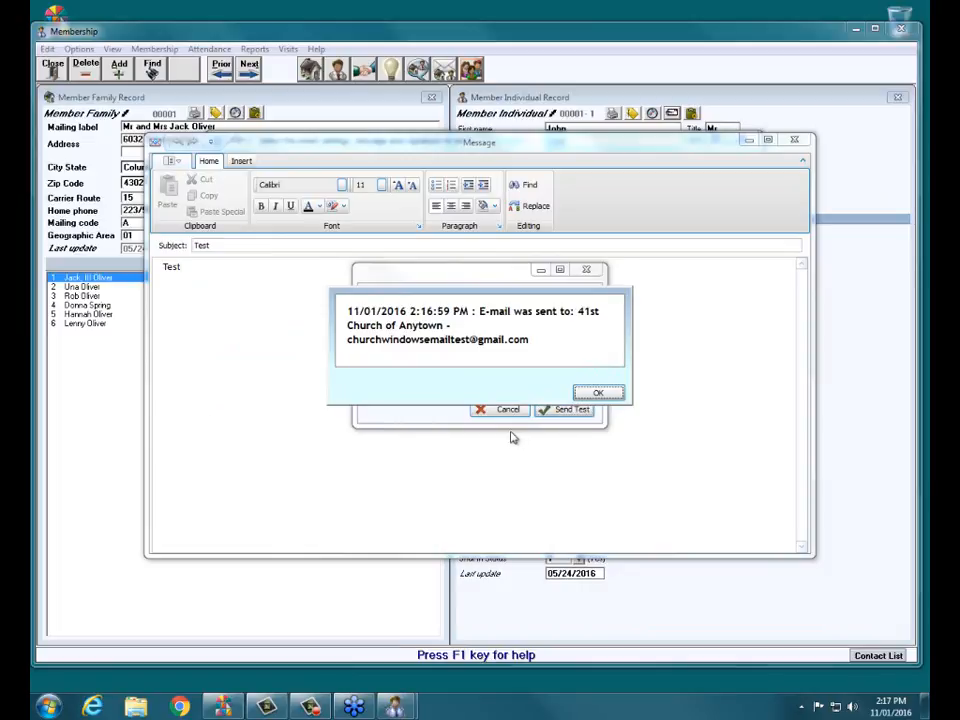
click(597, 395)
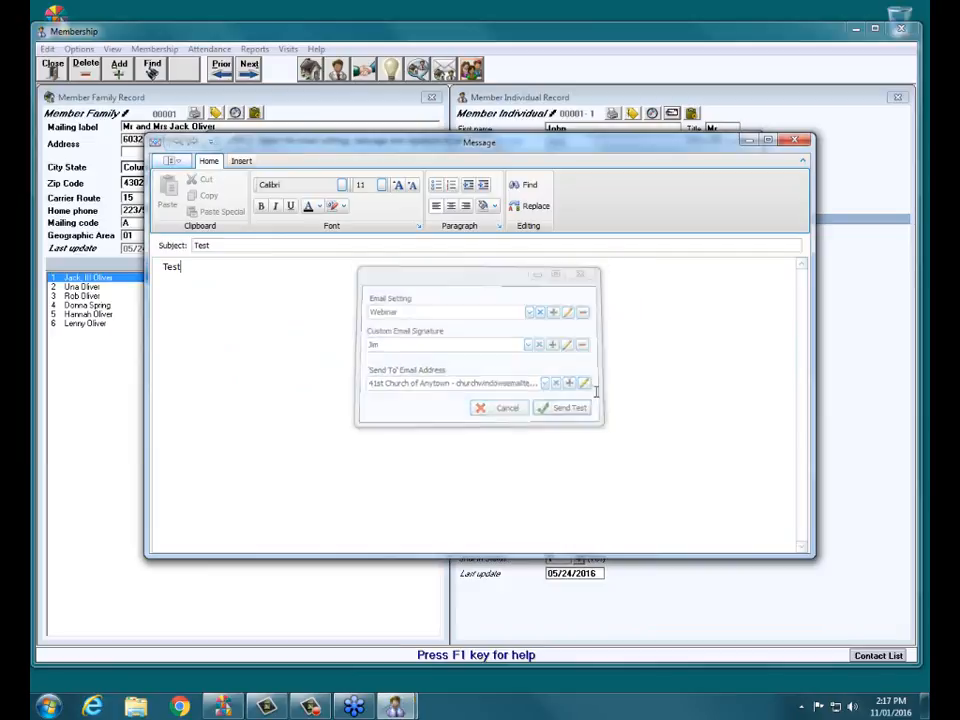
click(498, 409)
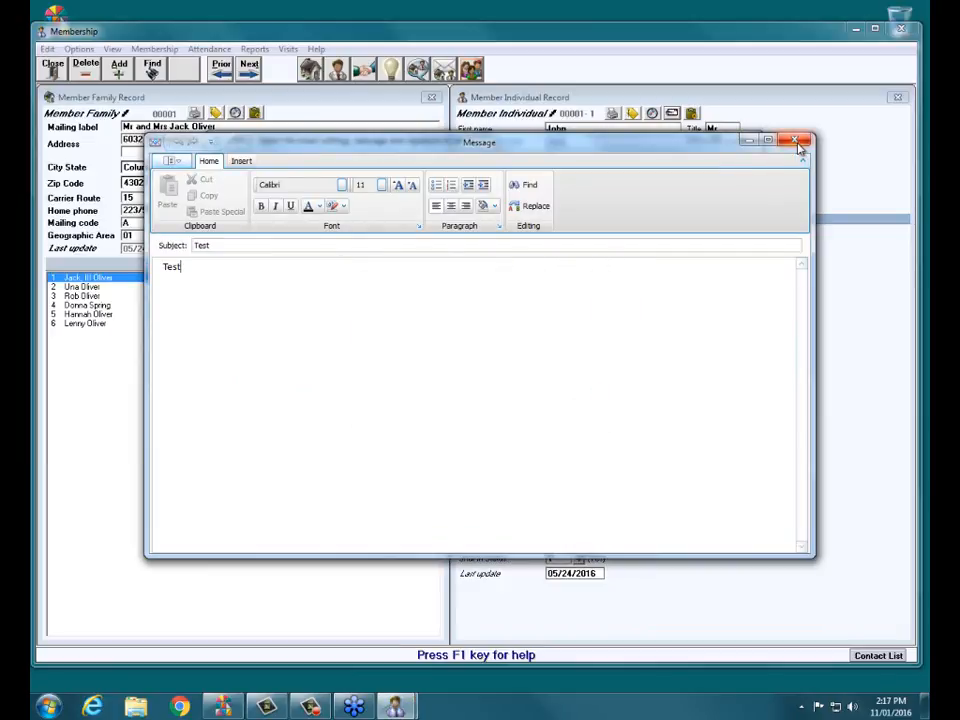
Send the Test message to the one checked member and acknowledge the E-mailing completed notice.
click(170, 161)
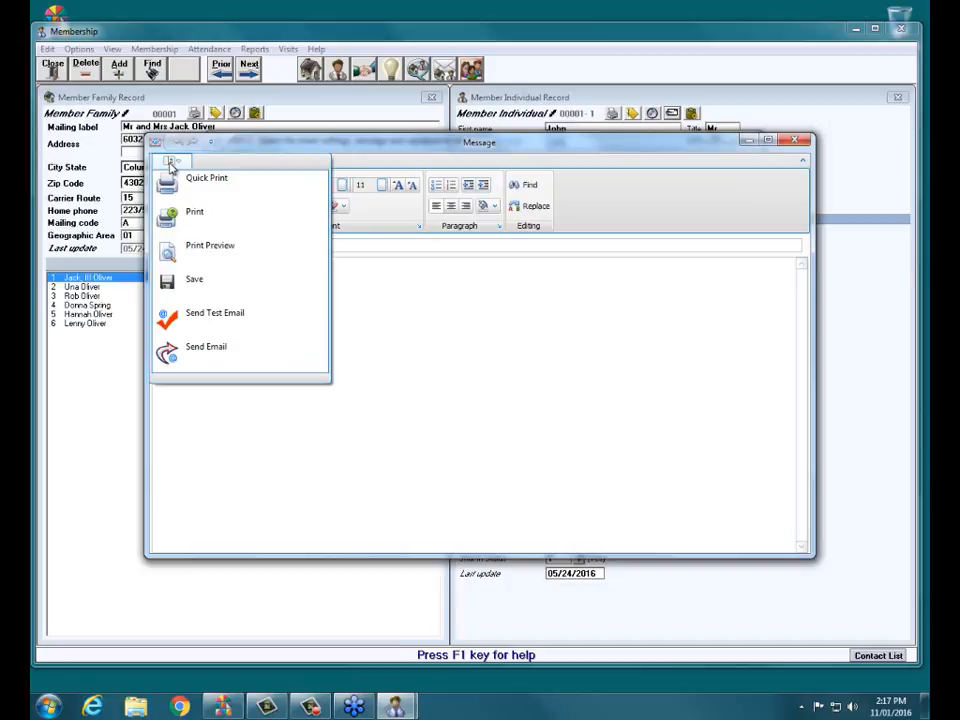
click(219, 355)
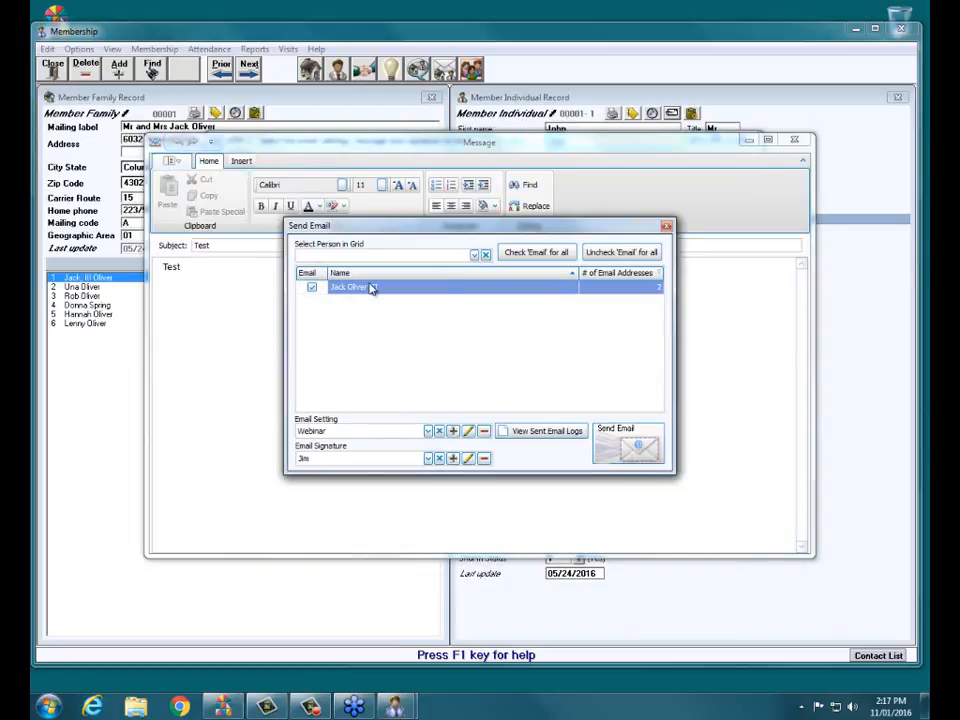
click(618, 449)
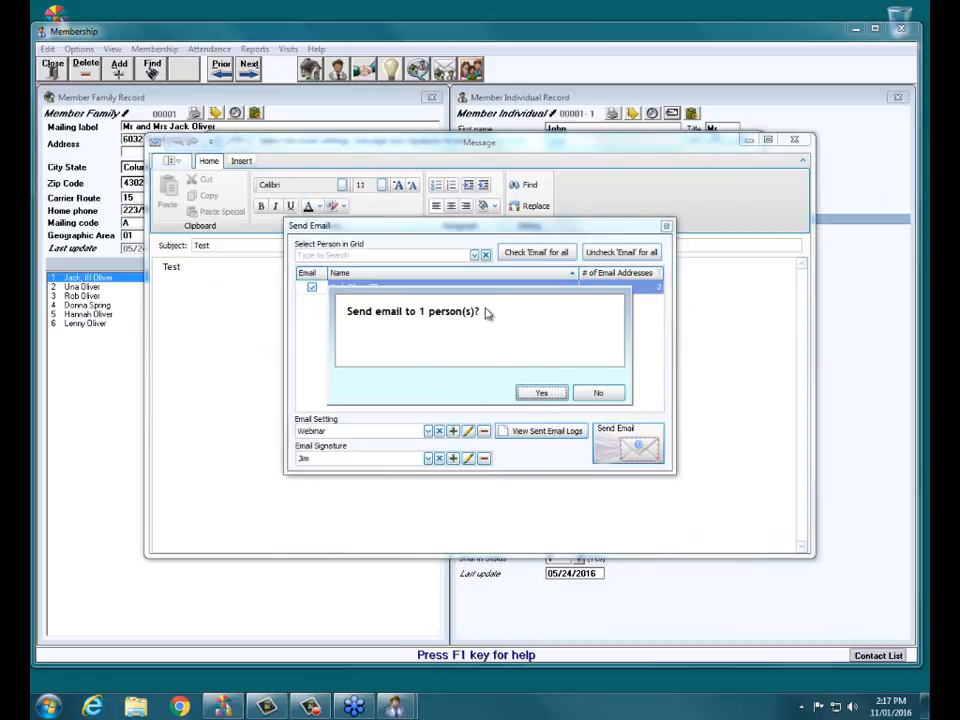
click(540, 392)
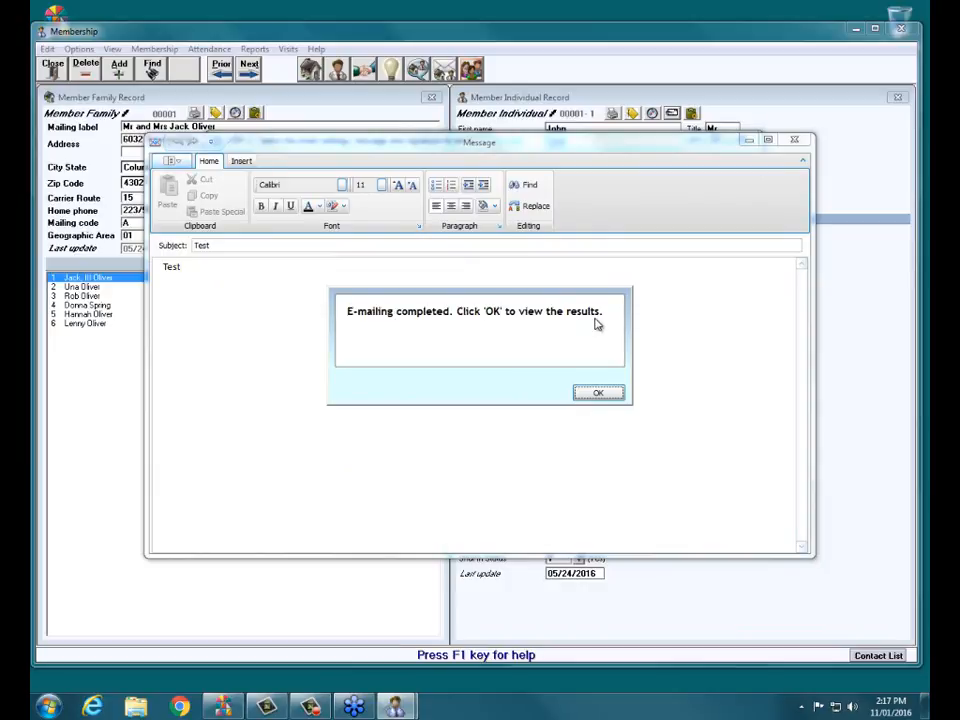
click(599, 395)
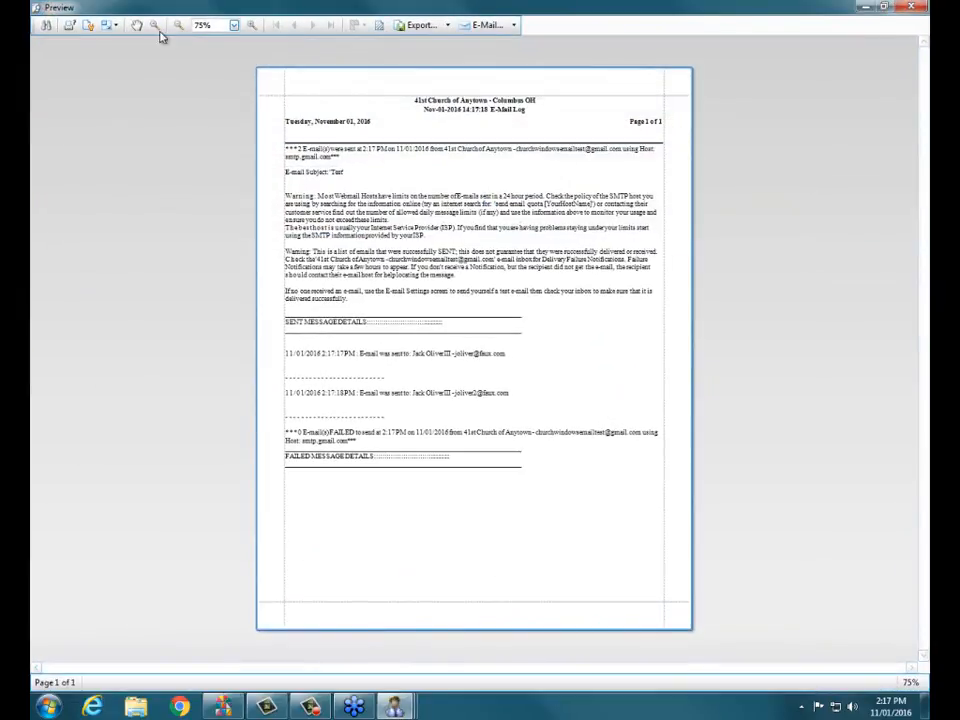
Read the E-Mail Log at 100% zoom, showing 2 sent and 0 failed, then close it.
click(204, 25)
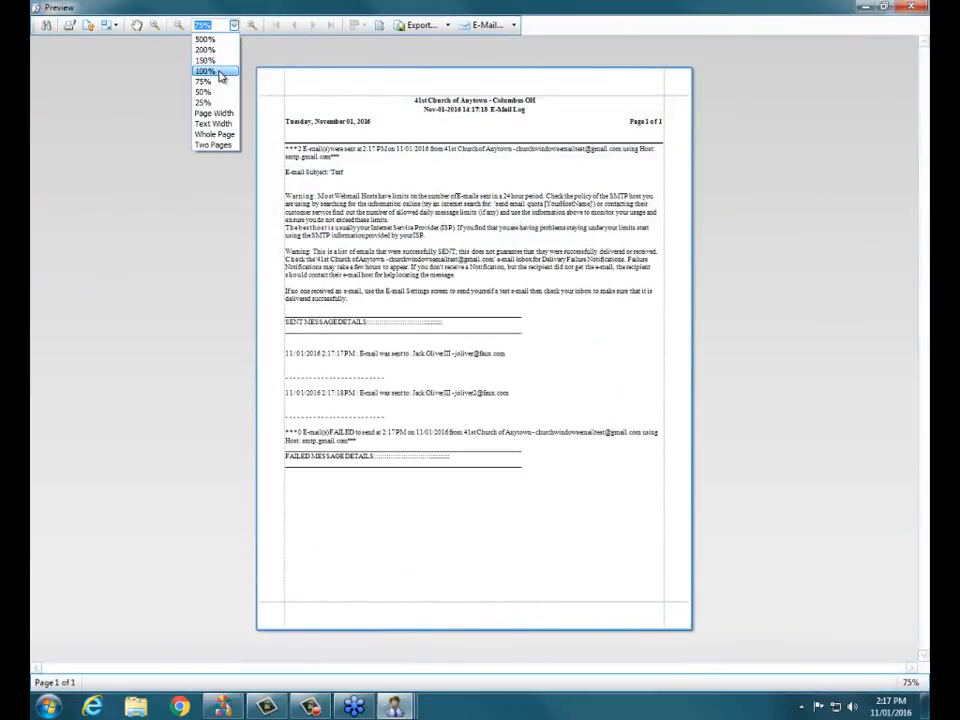
click(222, 71)
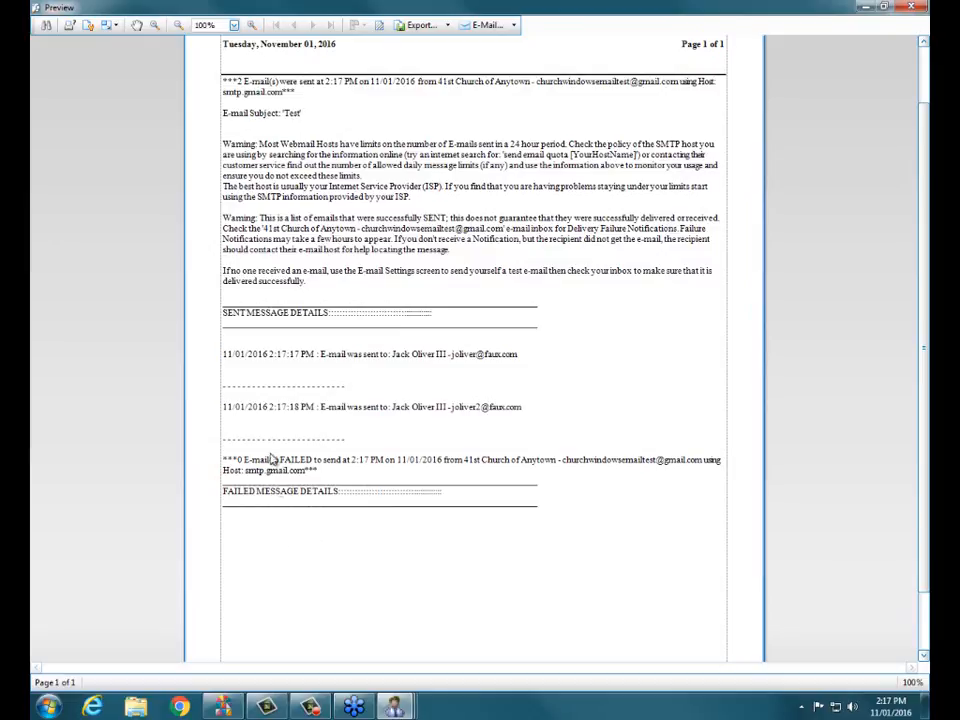
click(445, 358)
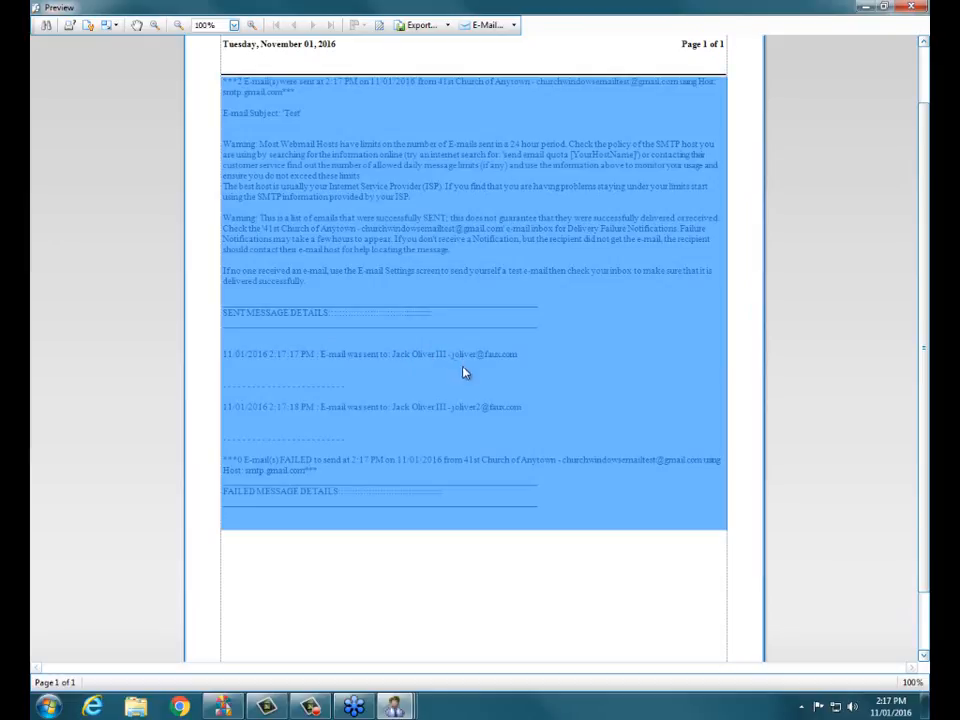
click(481, 600)
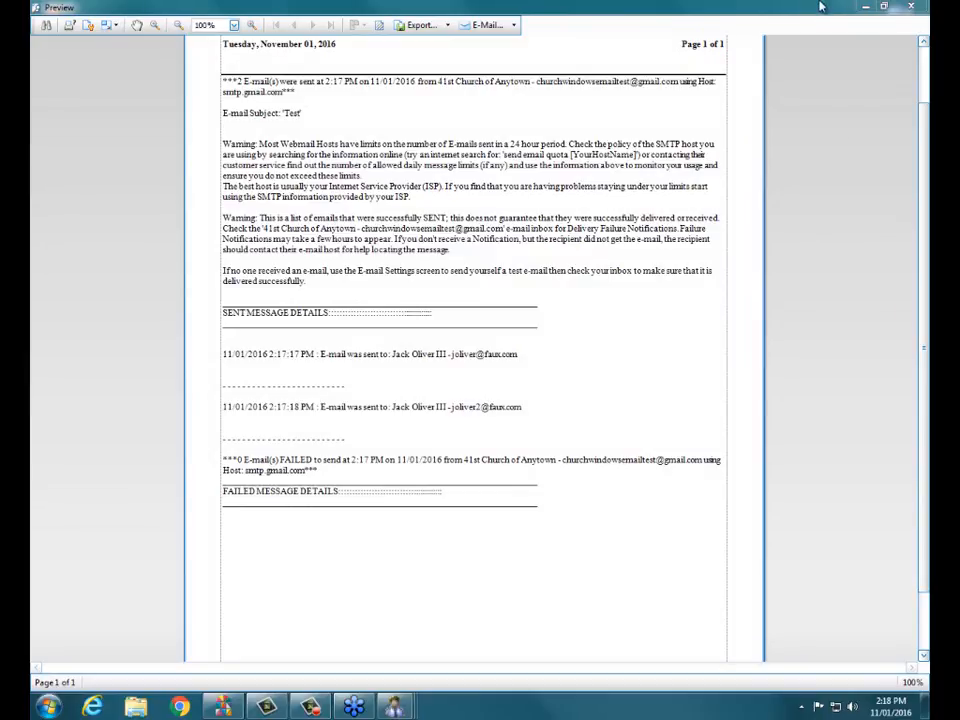
click(914, 6)
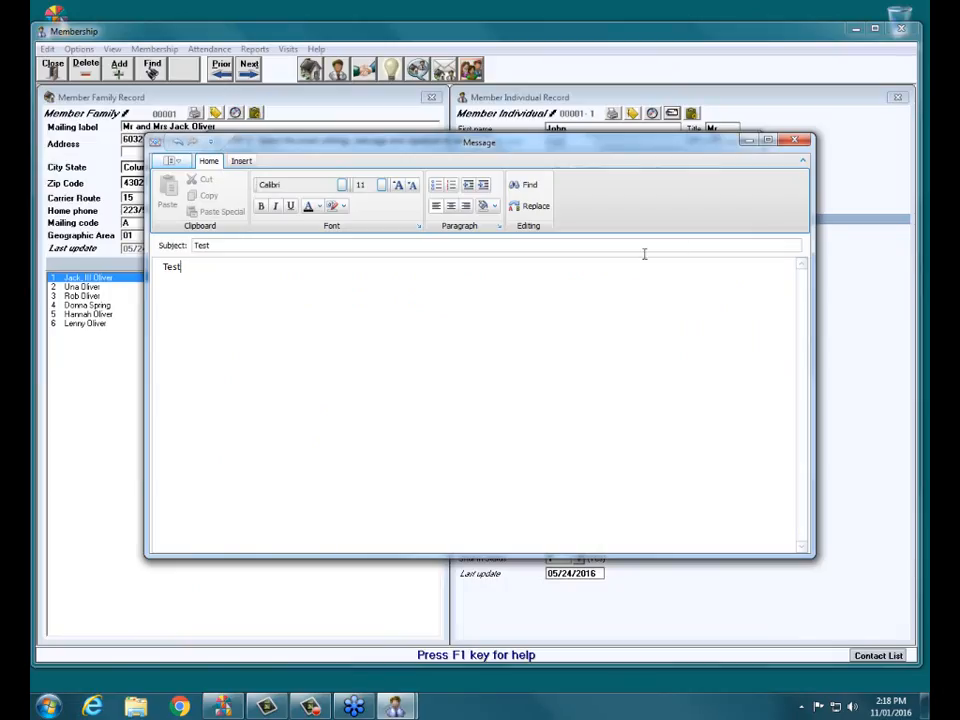
Close the Test message editor without saving the message.
click(795, 140)
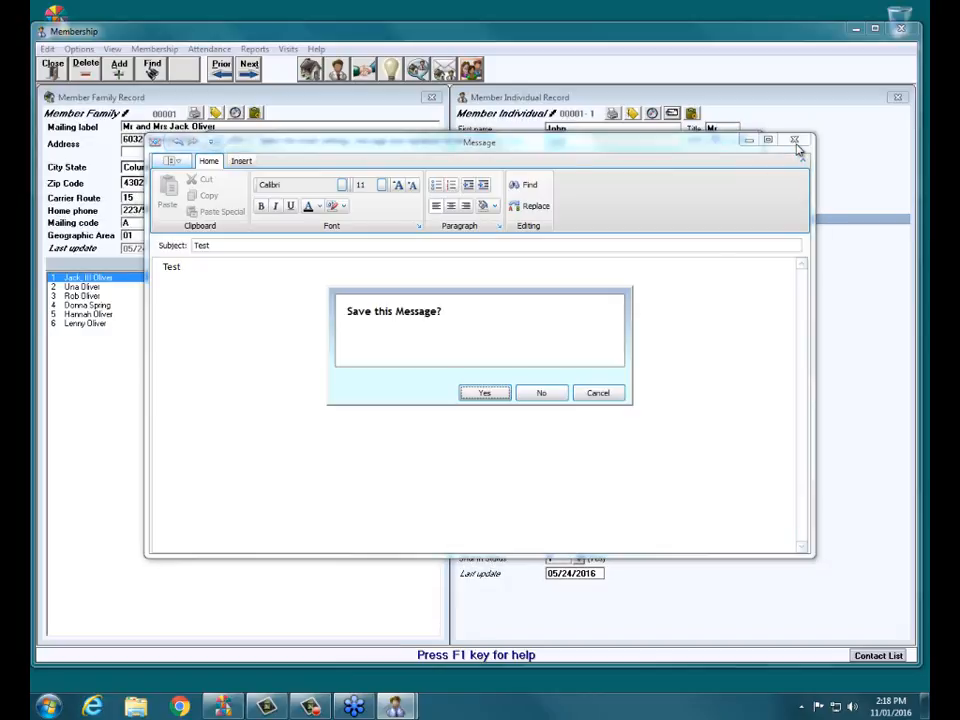
click(527, 395)
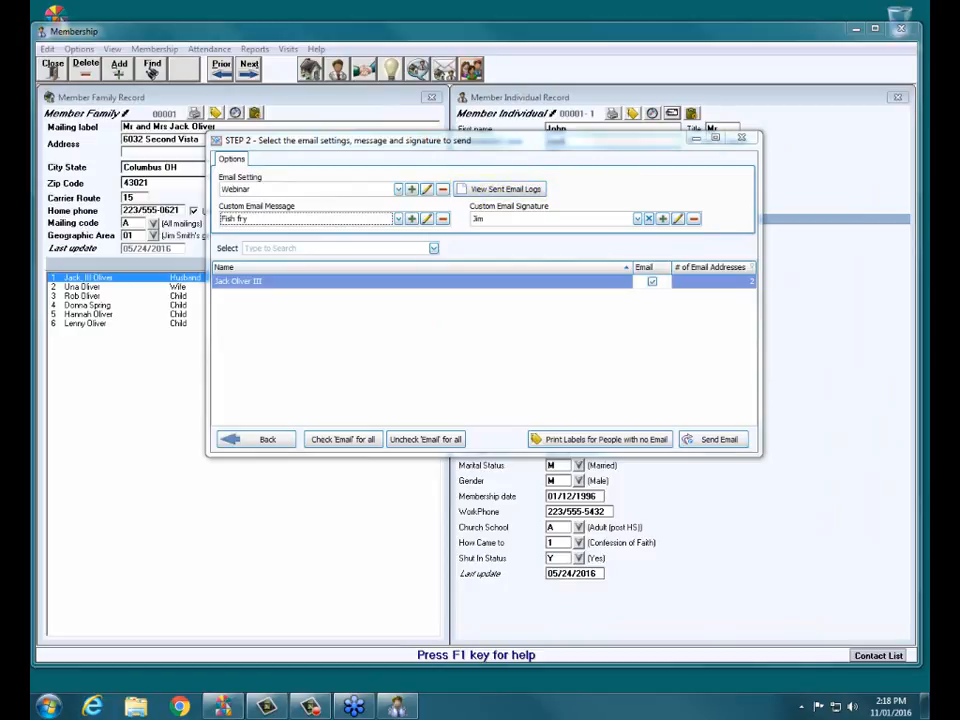
Review the Nov-25-2013 13.14.21 sent-email log, then close the log list and STEP 2 window.
click(505, 189)
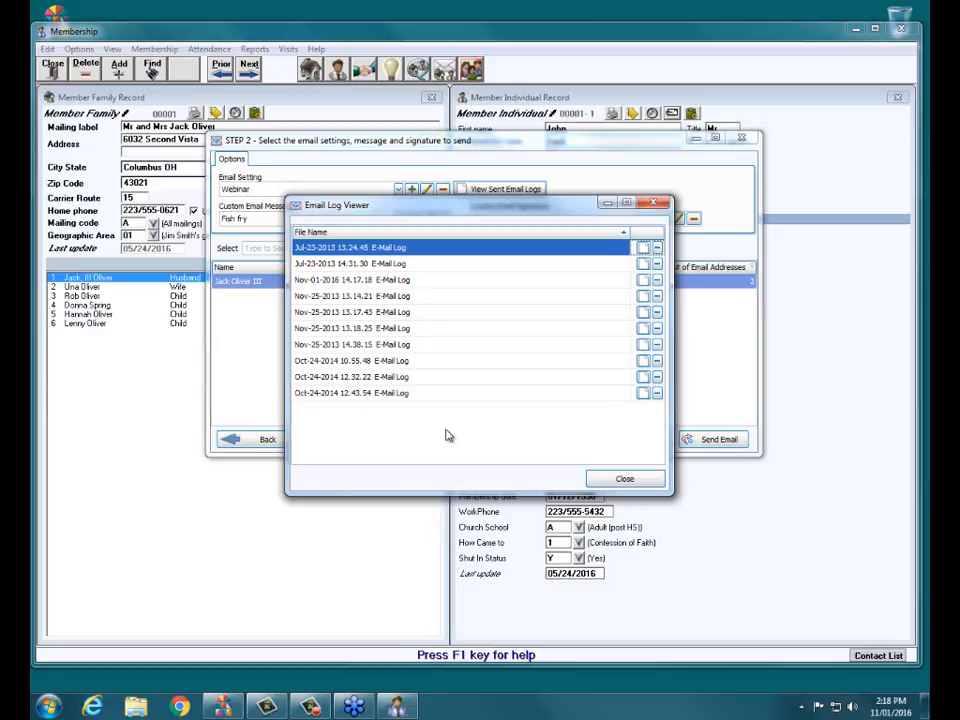
click(643, 298)
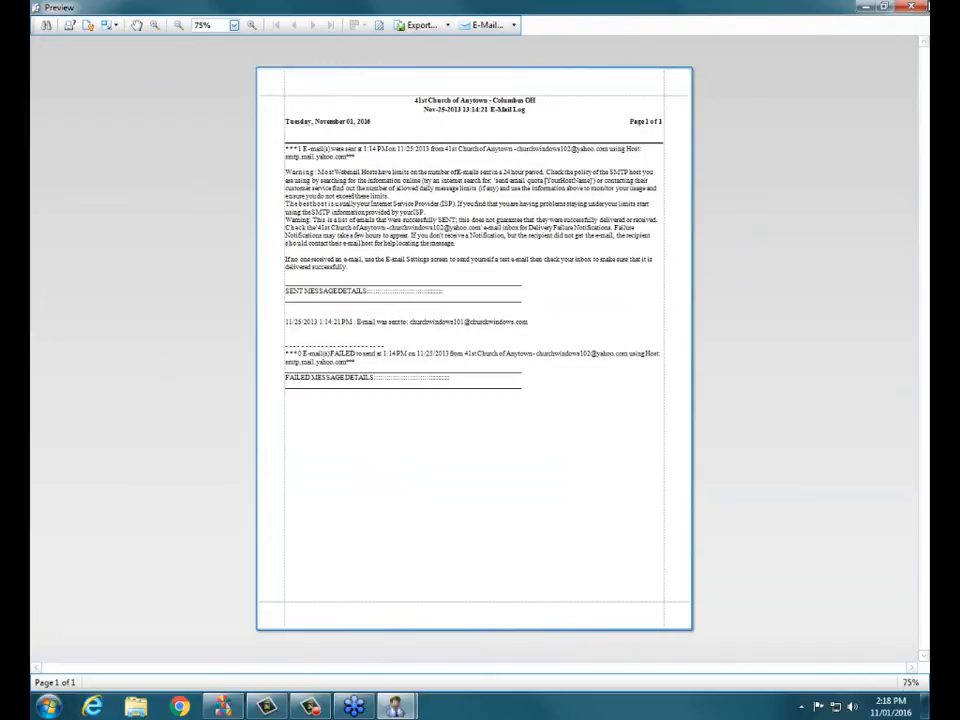
click(919, 6)
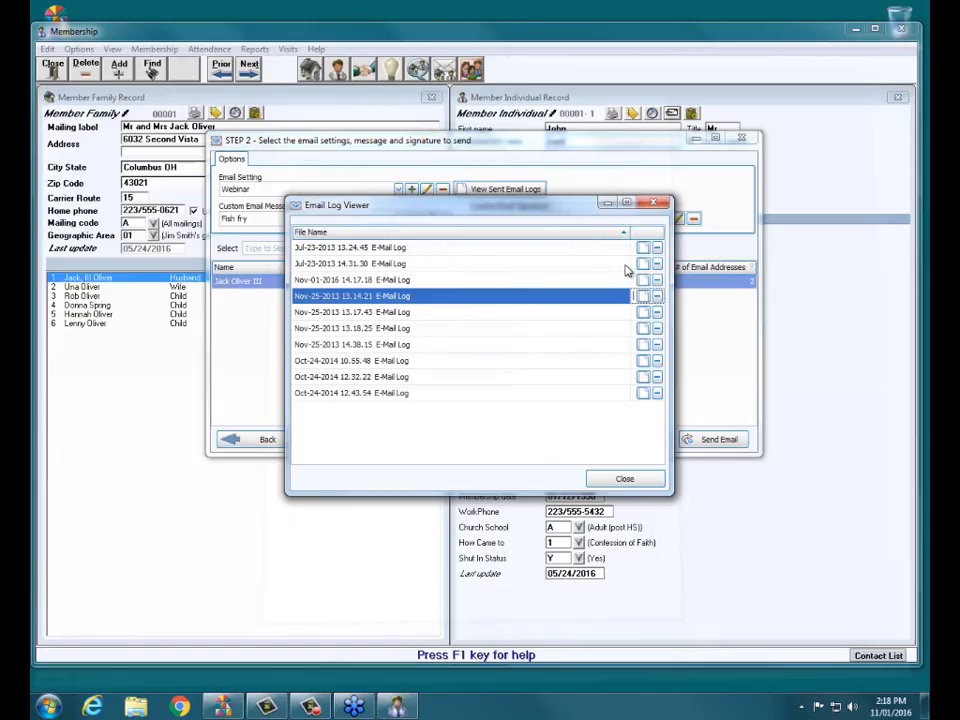
click(653, 203)
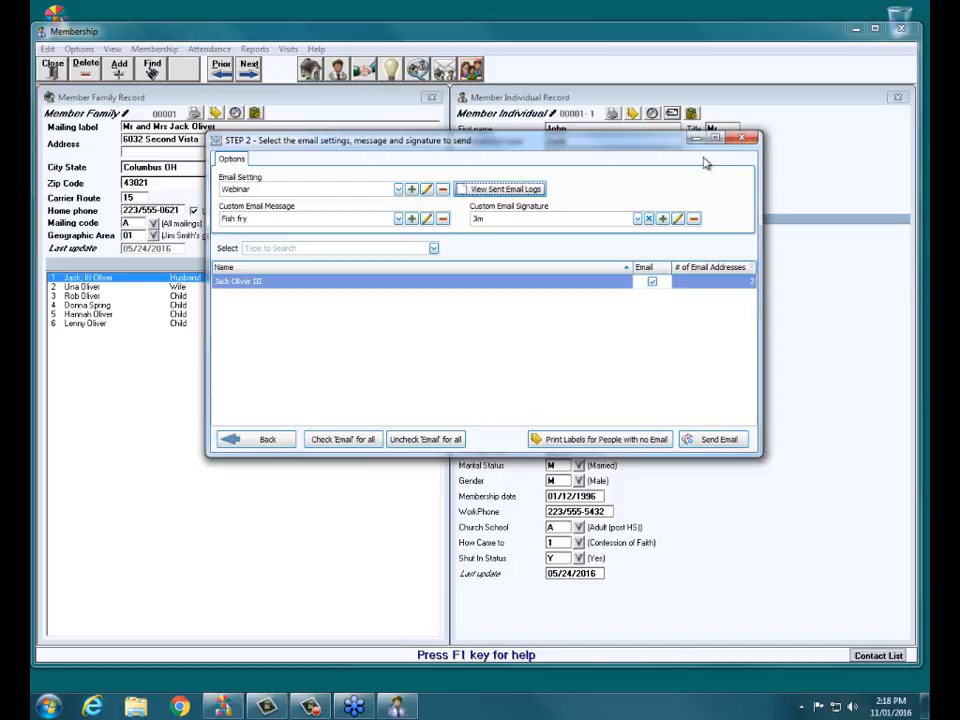
click(741, 137)
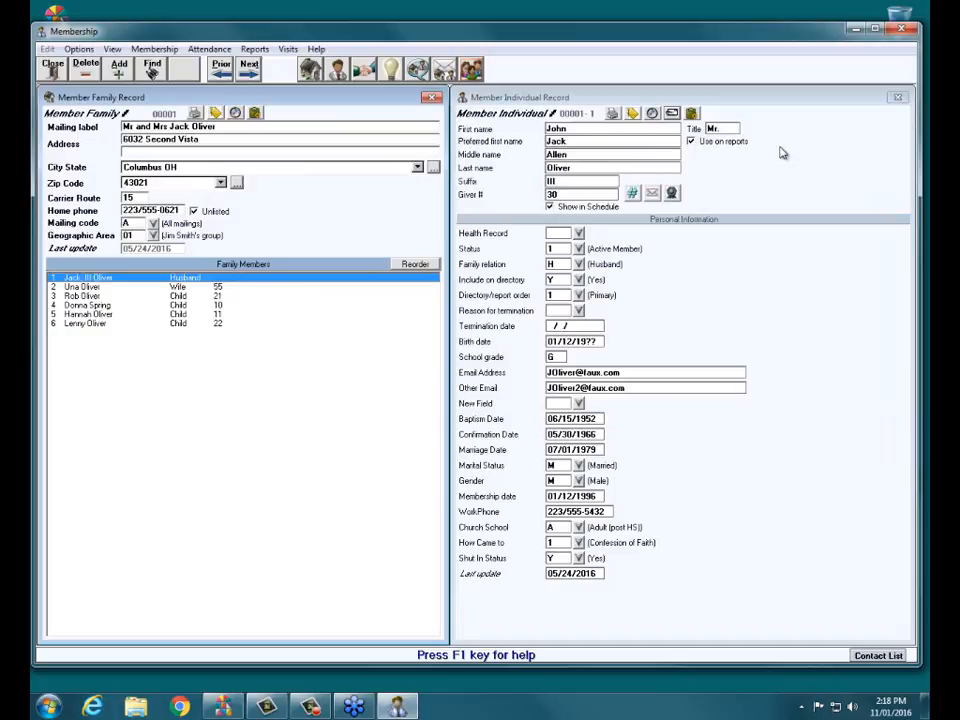
Close the member record and launch the Email report from the Reports menu.
click(52, 67)
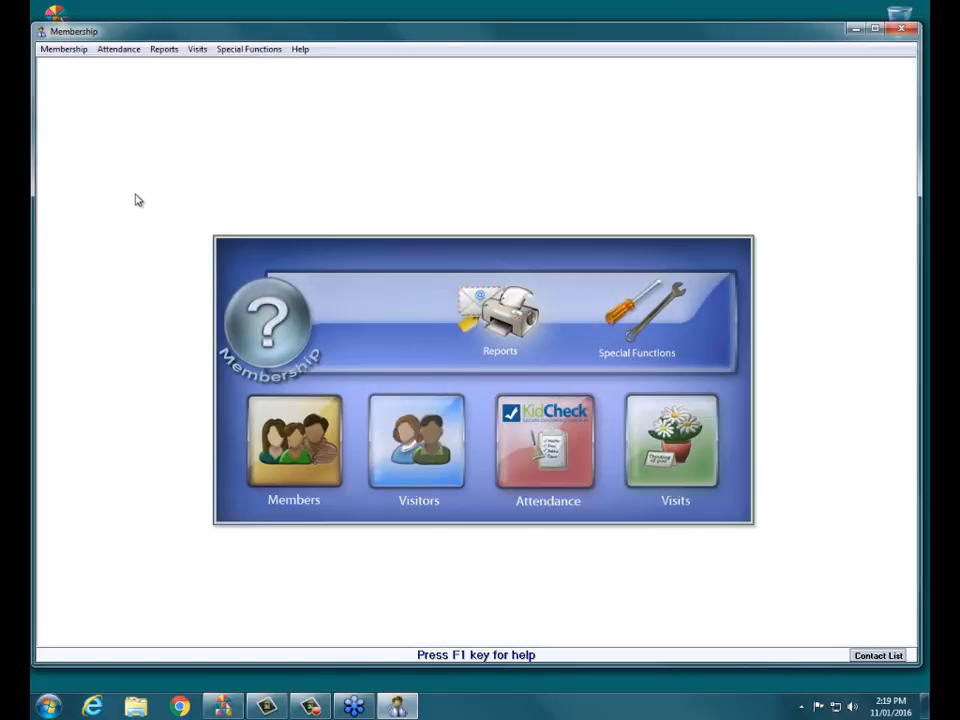
click(499, 321)
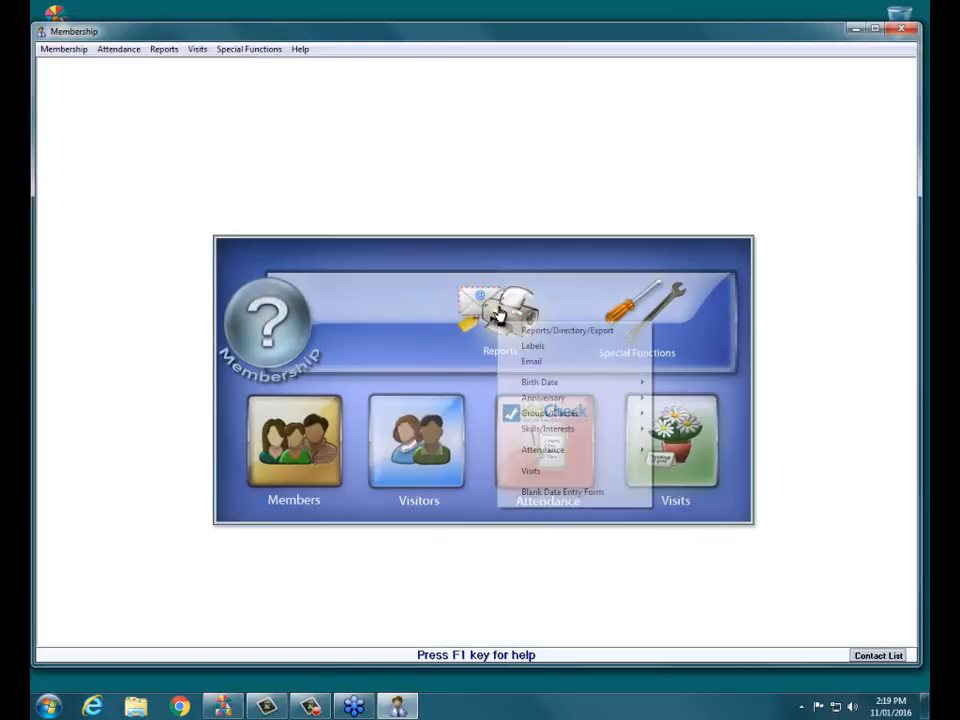
click(551, 360)
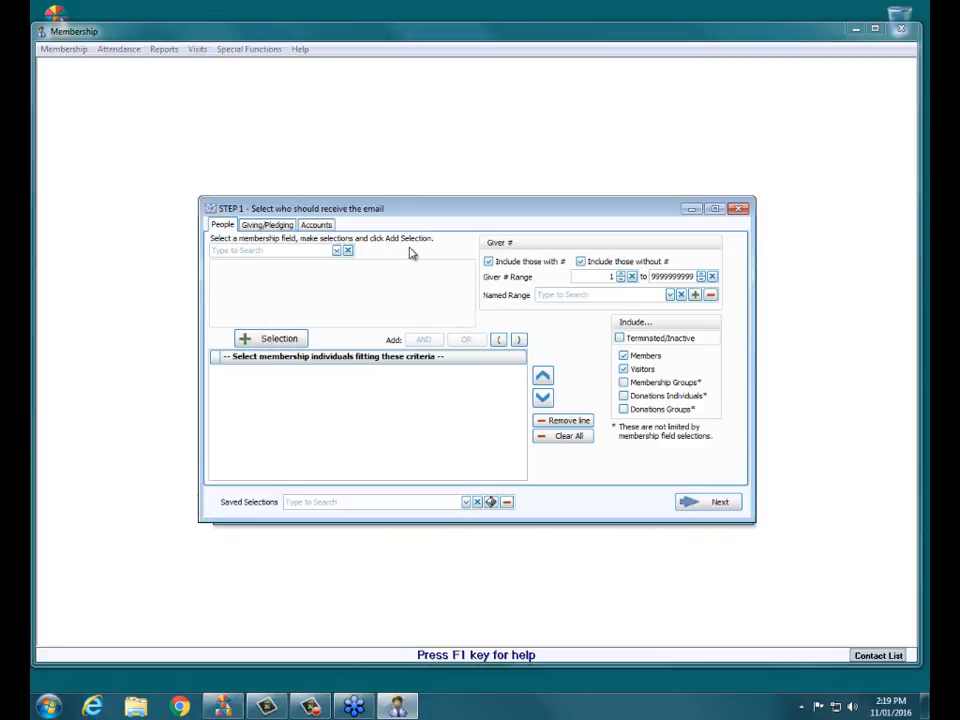
Add the recipient criterion Status = 1 - Active Member in STEP 1.
drag(368, 212, 413, 147)
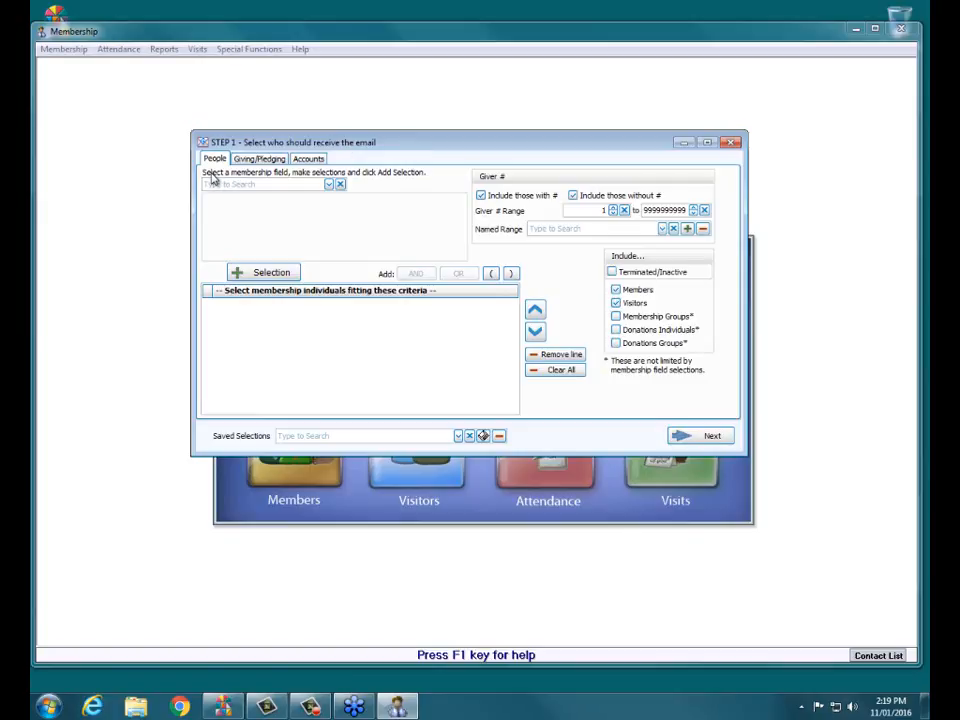
click(328, 184)
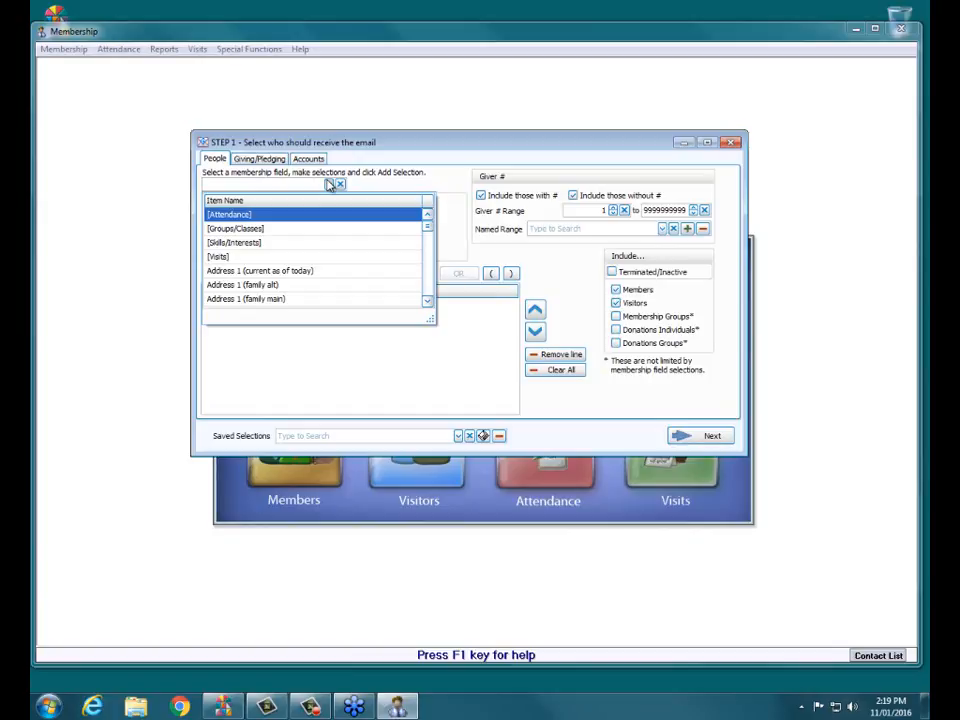
text(s)
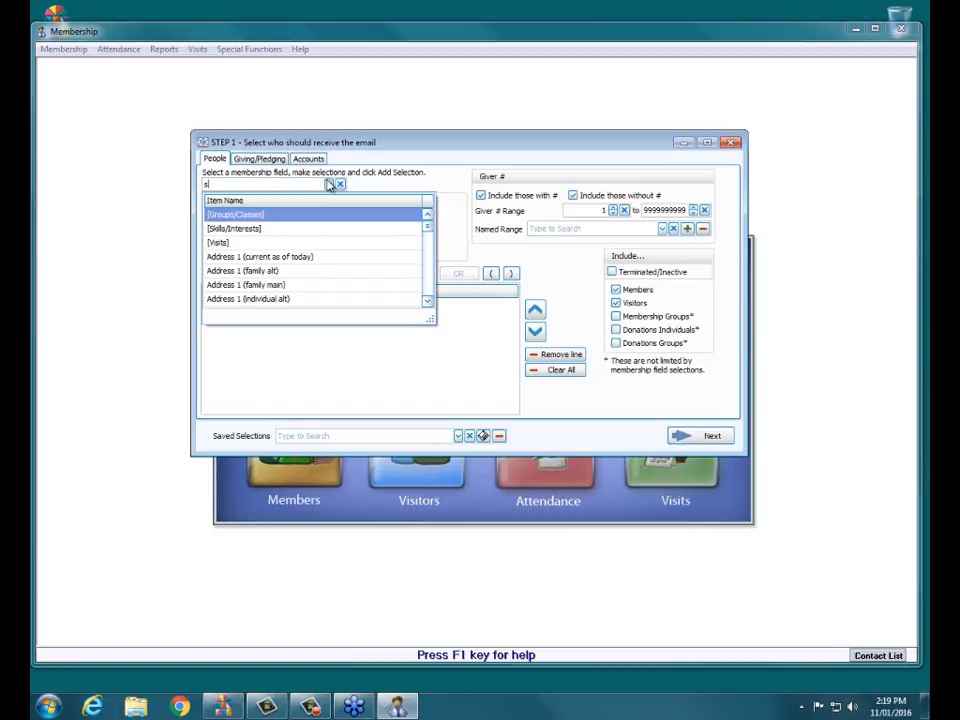
drag(426, 232, 422, 281)
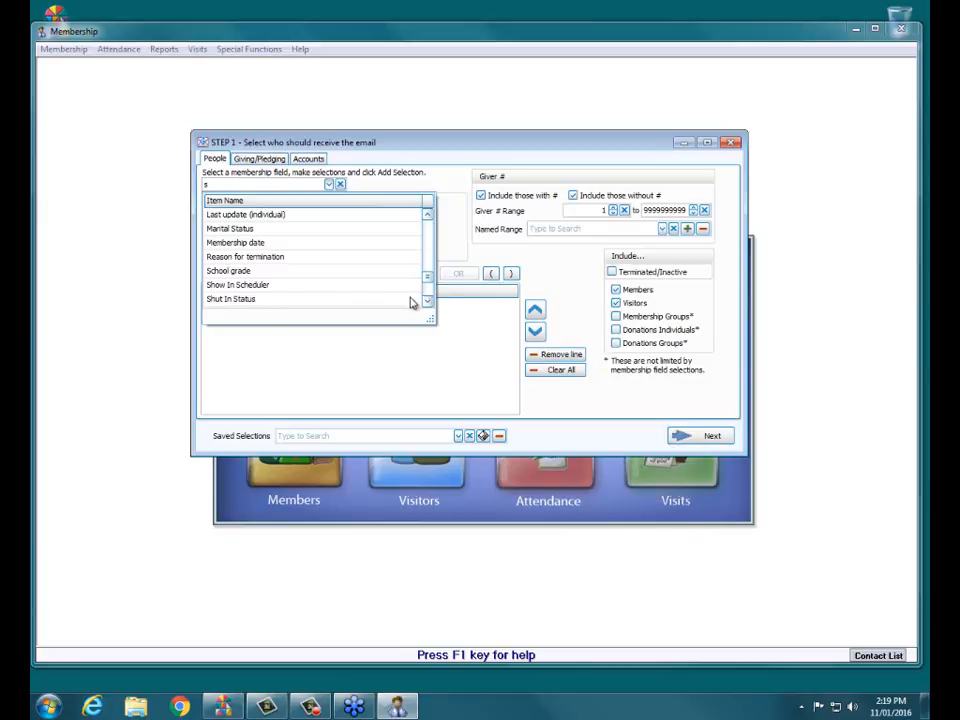
drag(427, 279, 427, 283)
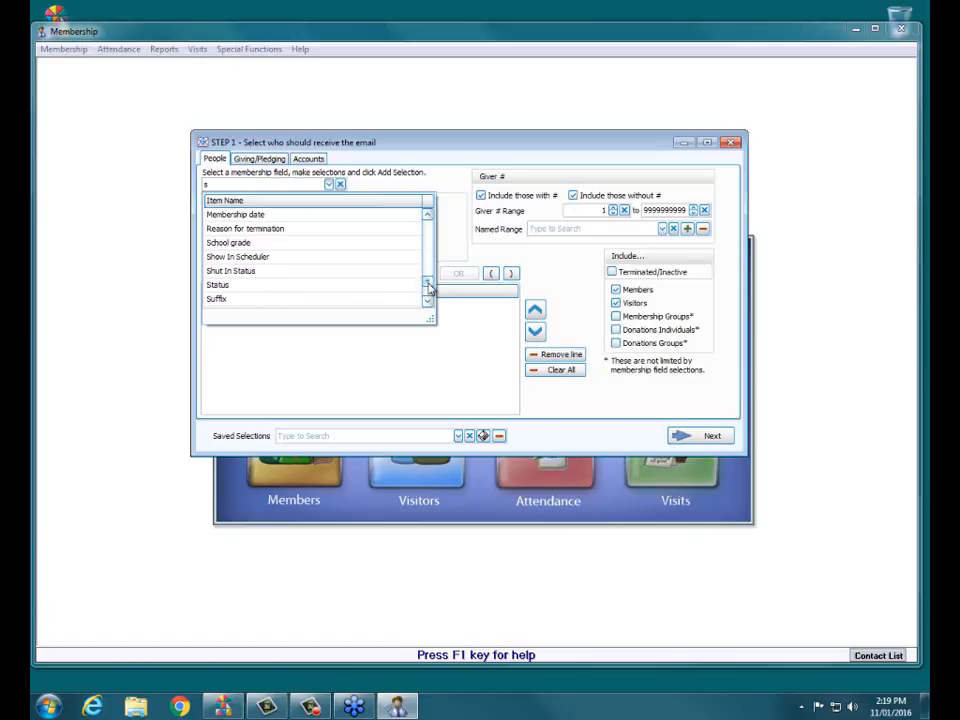
click(212, 285)
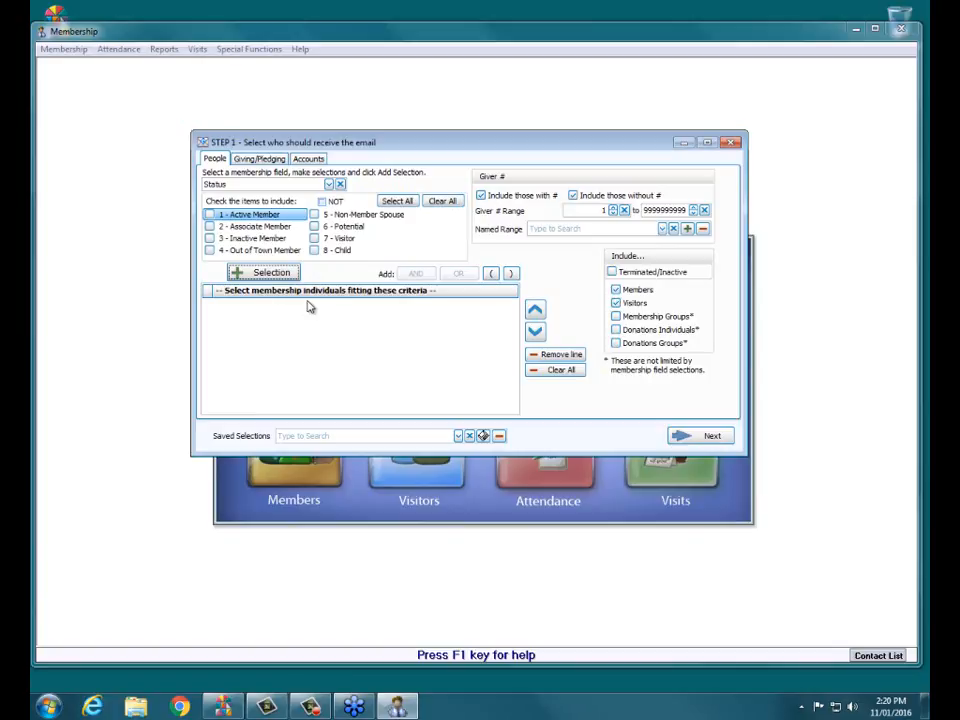
click(209, 214)
click(257, 272)
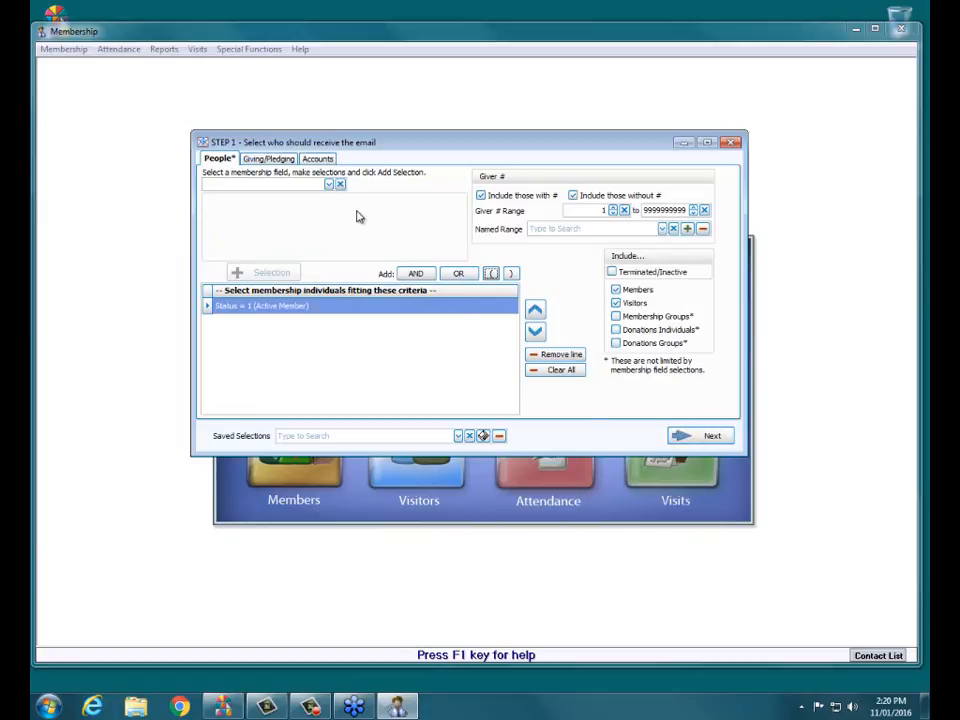
Glance over the Giving/Pledging criteria, return to People, and advance to STEP 2.
click(330, 185)
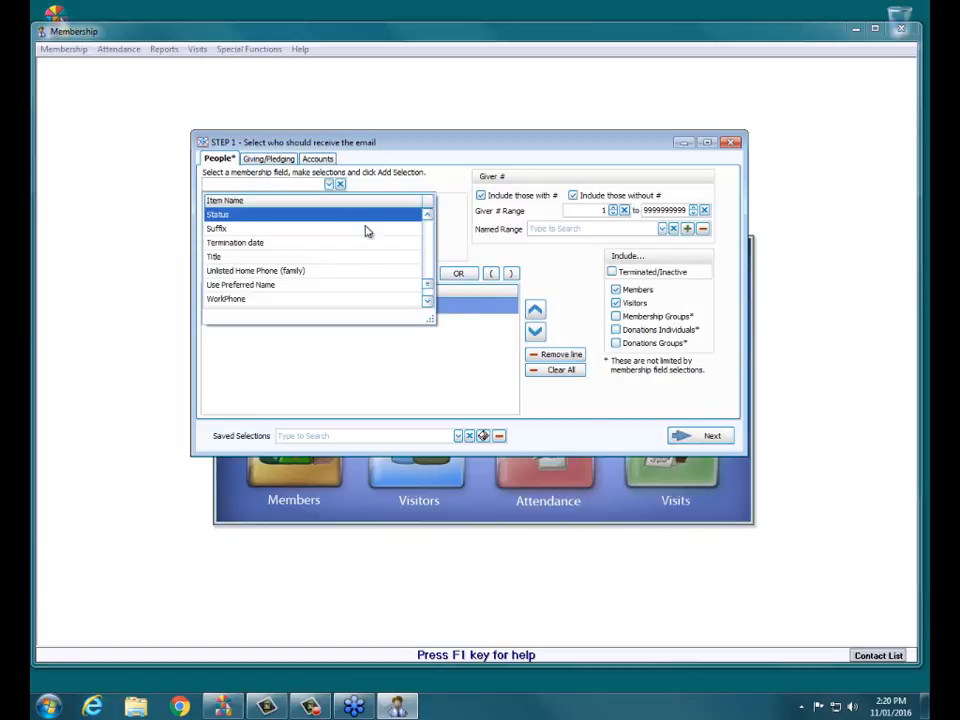
drag(426, 282, 428, 220)
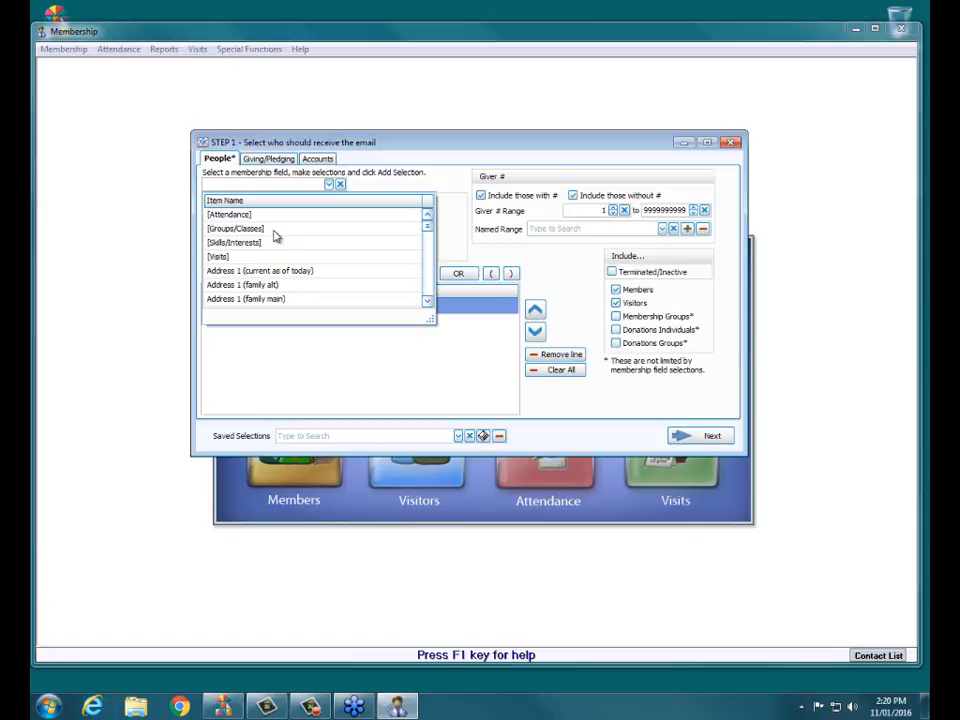
click(443, 186)
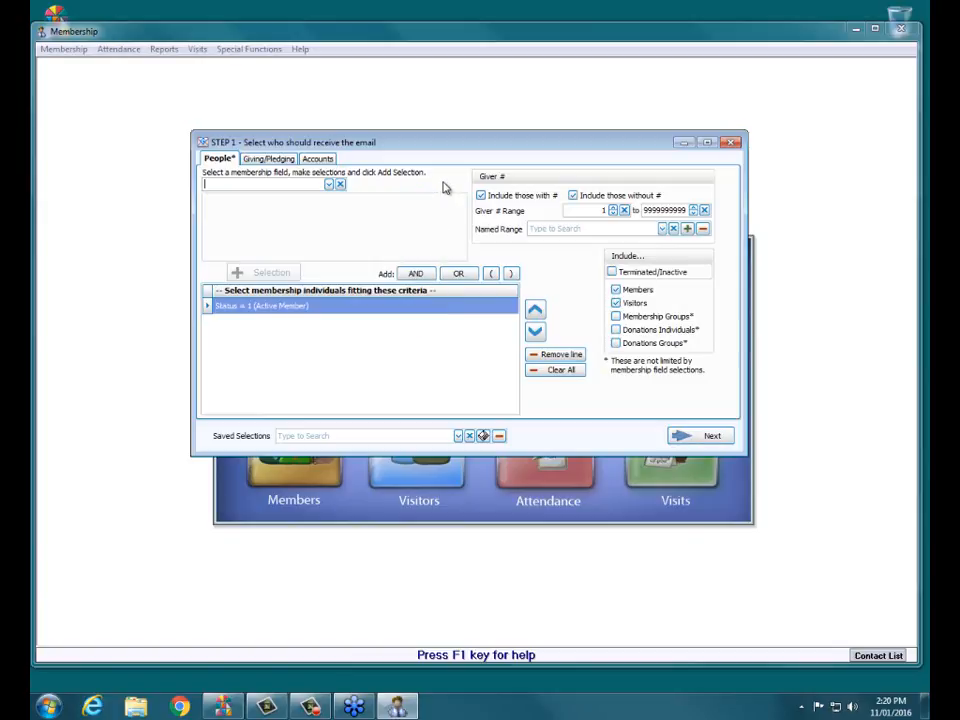
click(270, 160)
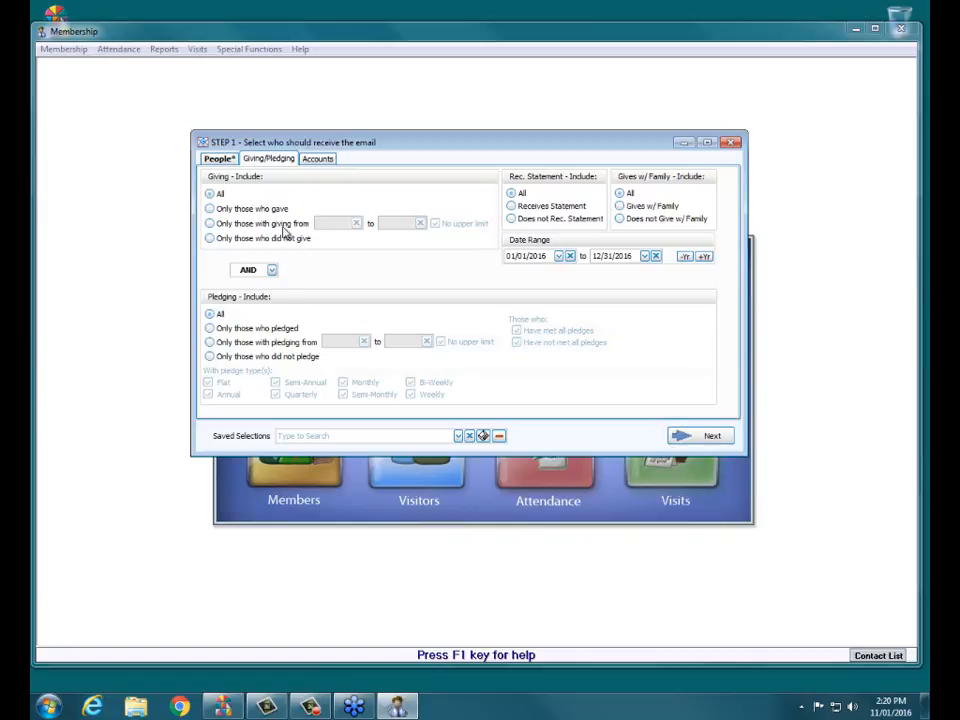
click(219, 158)
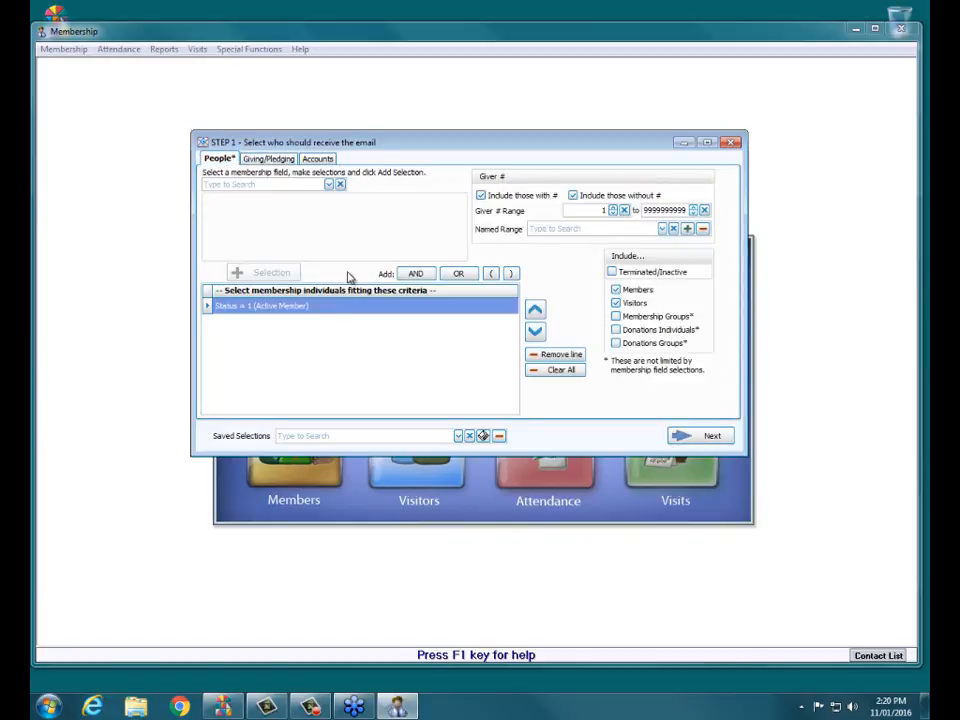
click(695, 438)
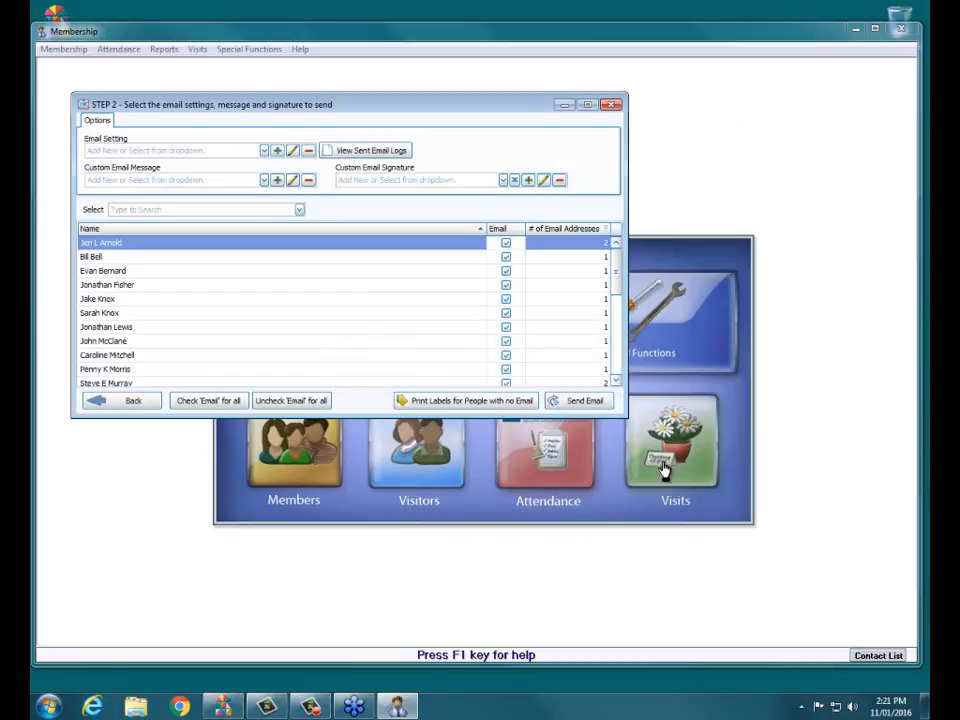
Enlarge the wizard and choose the Webinar email setting and the Fish fry custom message.
drag(627, 416, 797, 625)
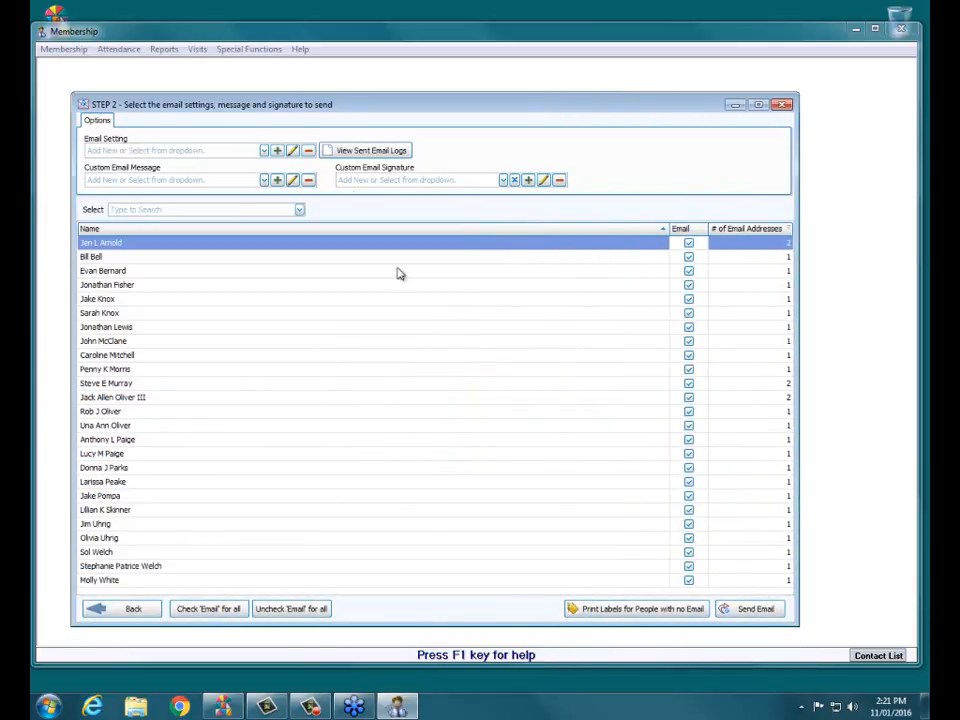
click(264, 150)
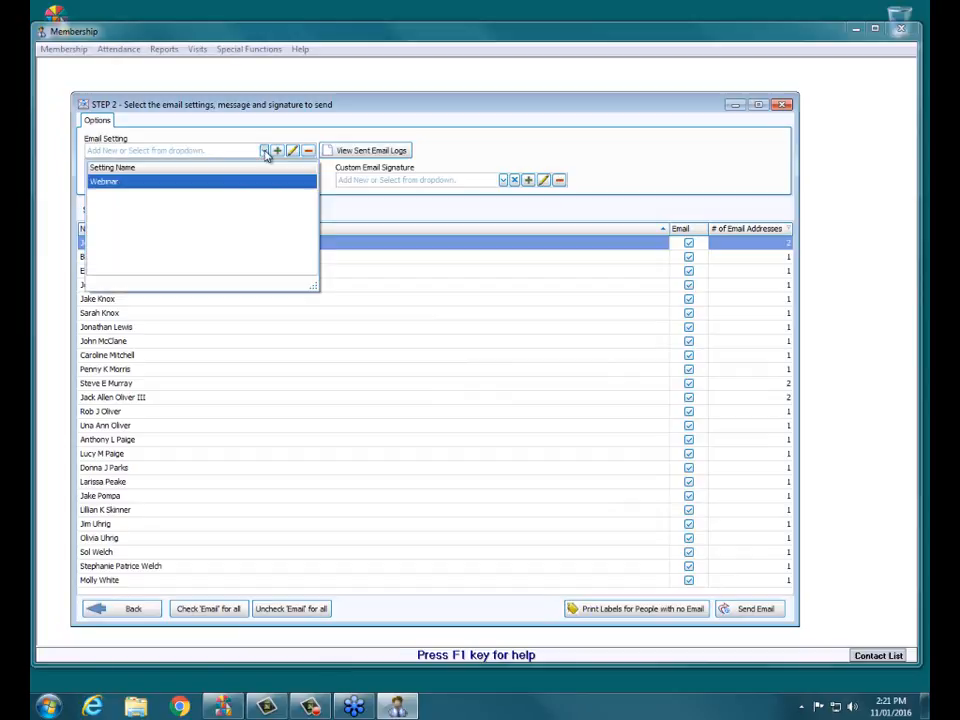
click(124, 182)
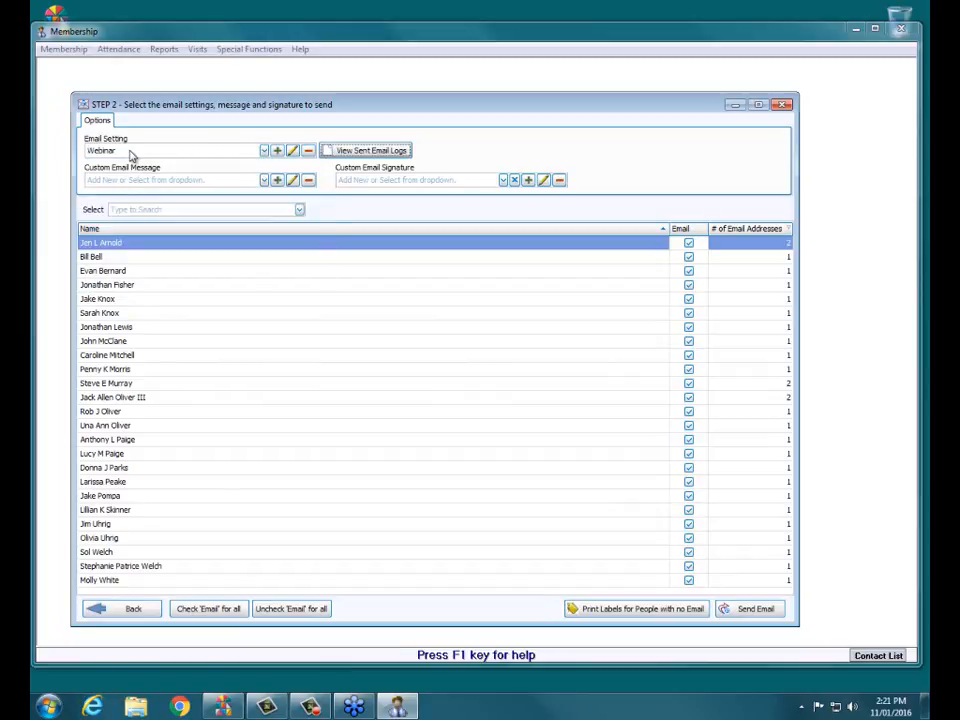
click(264, 181)
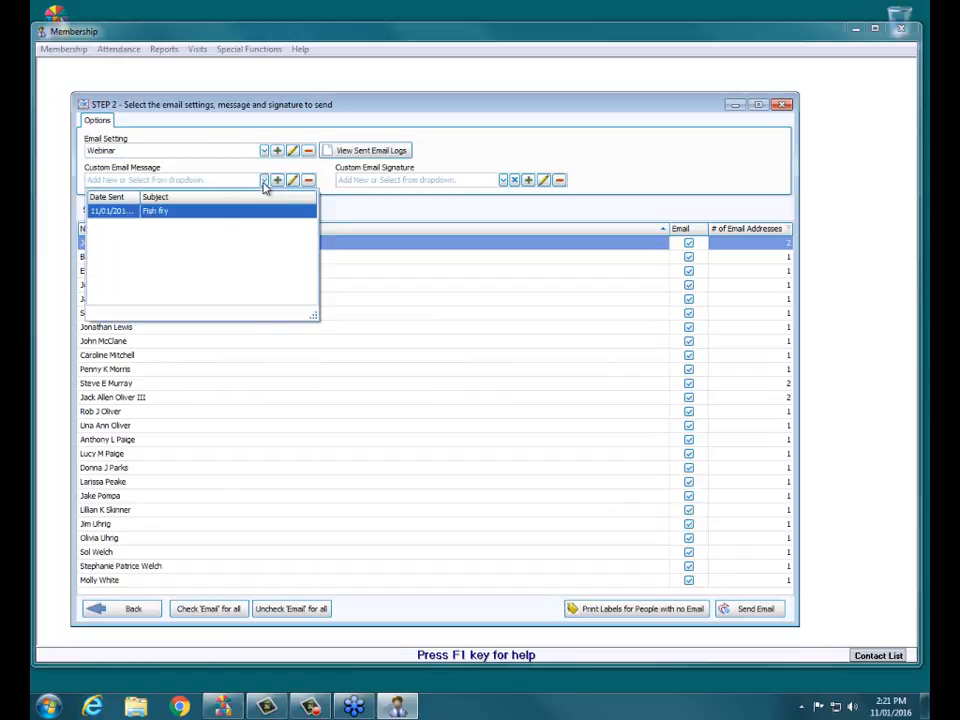
click(157, 212)
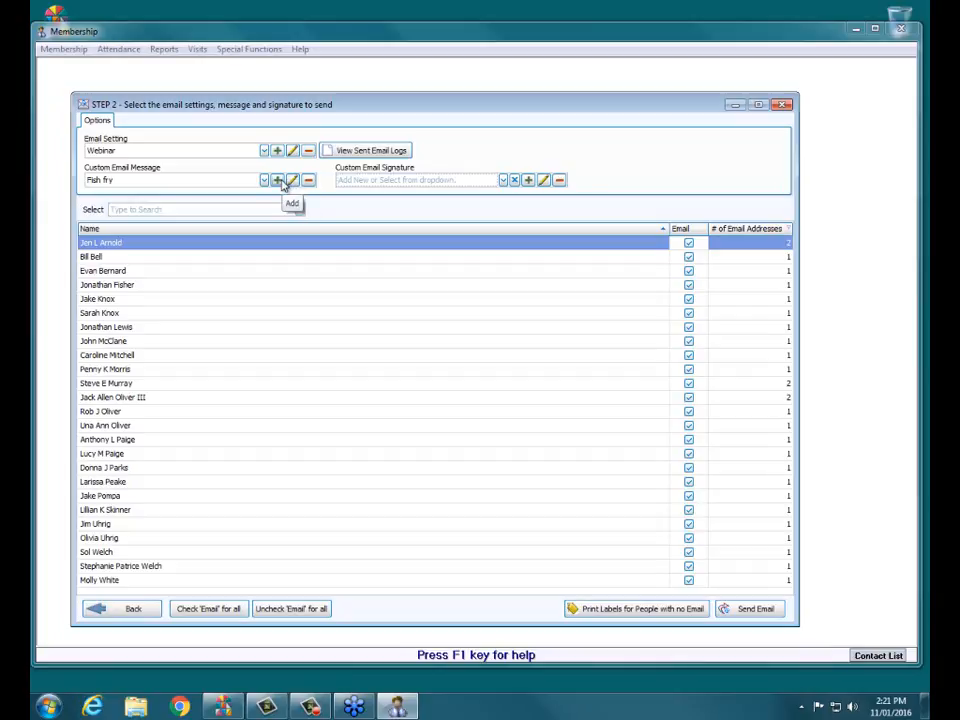
Send the Fish fry email to all 25 active-member recipients, confirming the prompt.
click(753, 612)
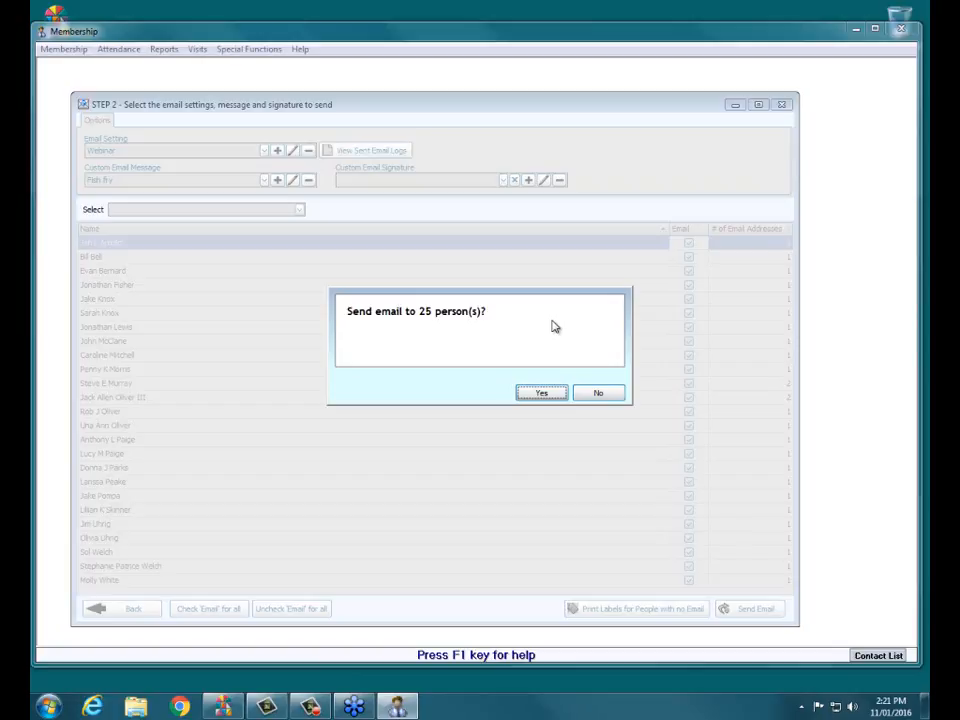
click(606, 395)
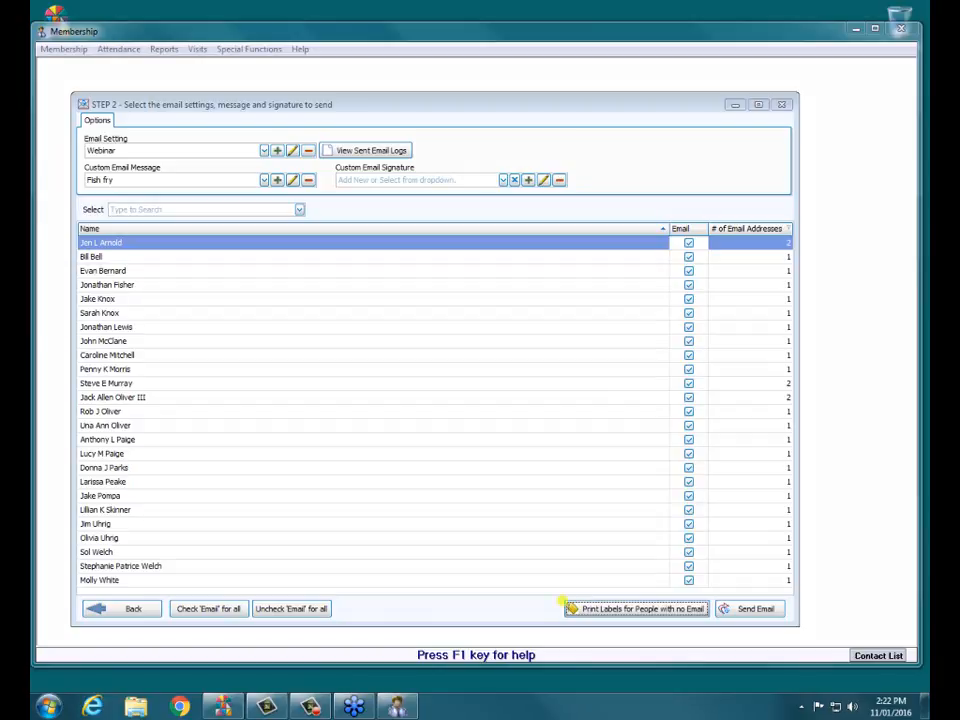
mouse_move(706, 616)
mouse_down()
mouse_move(702, 601)
mouse_move(574, 609)
mouse_up()
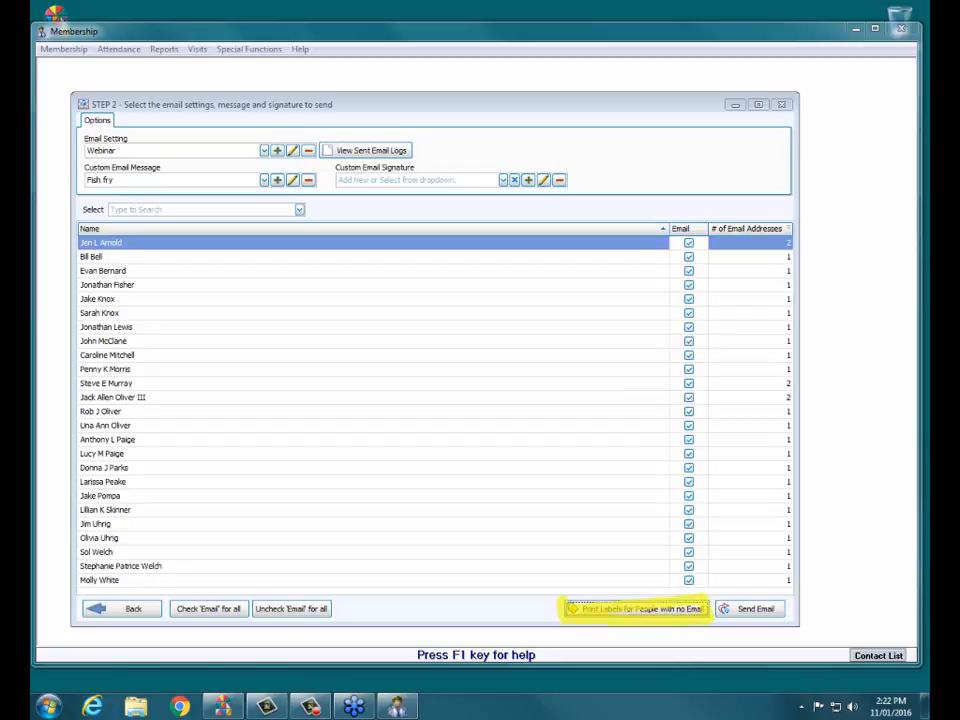
key(Escape)
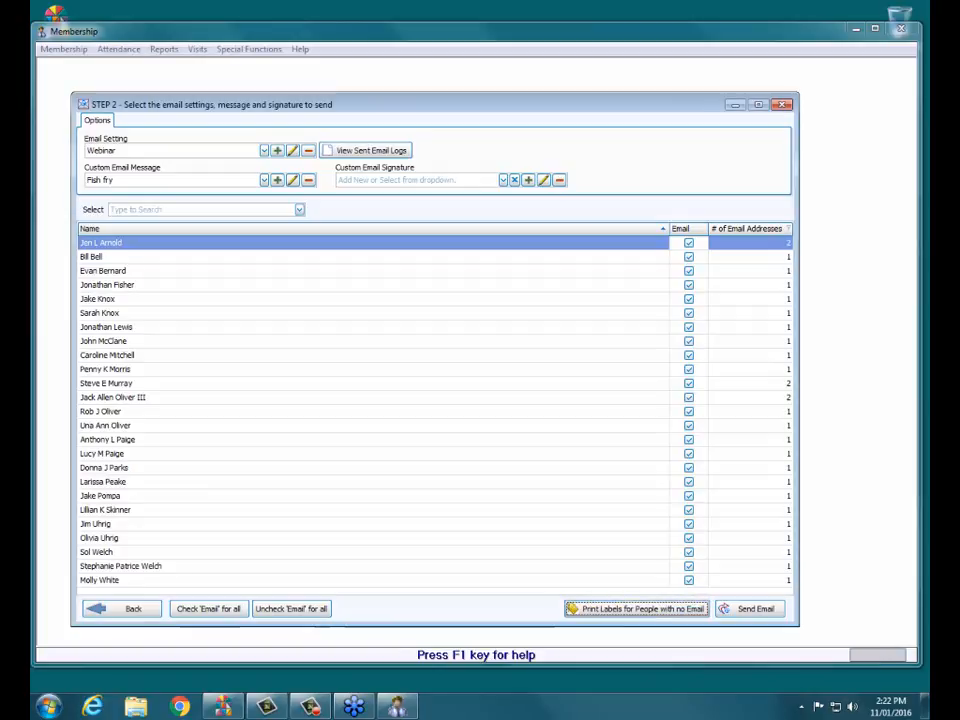